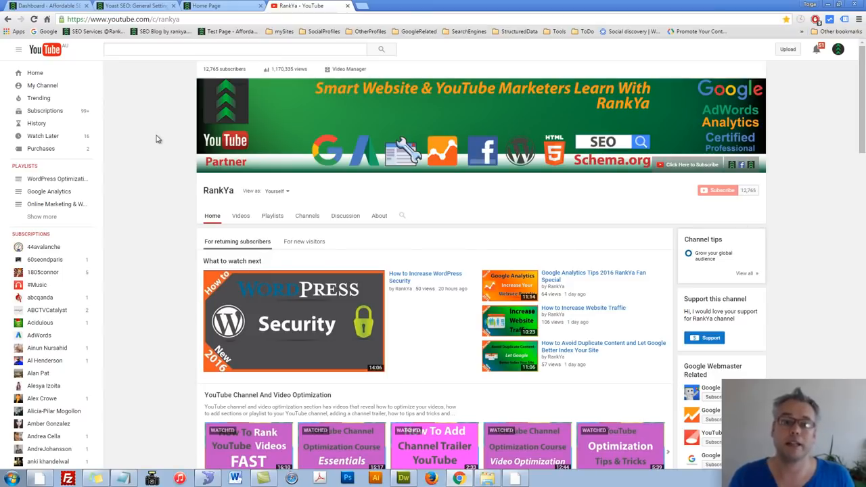
# Step: Switch to the Yoast SEO General Settings page and dismiss the notice about blocking access to robots
pyautogui.click(150, 9)
pyautogui.moveTo(32, 184)
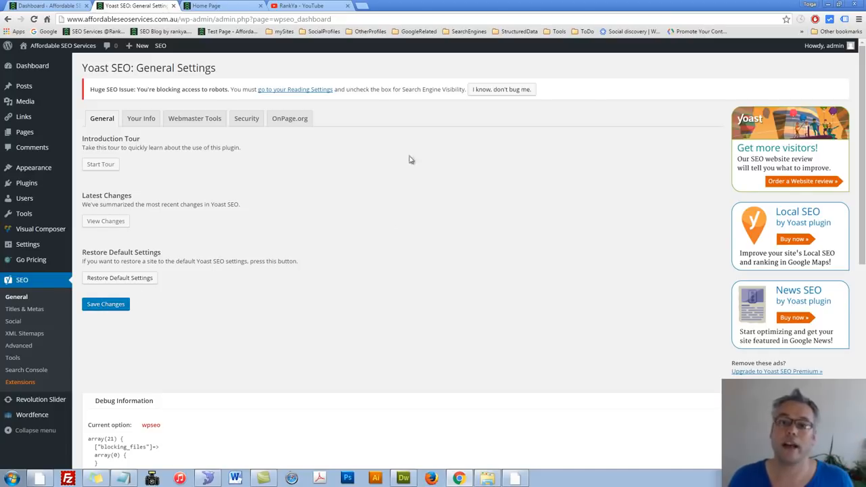
pyautogui.click(501, 89)
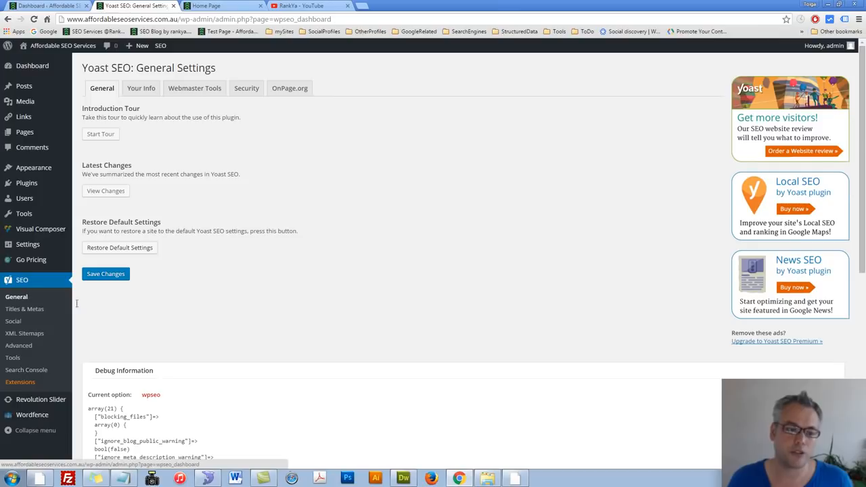
# Step: From Yoast's Your Info settings, open the WordPress General Settings in a separate tab and copy the site title "Affordable SEO Services"
pyautogui.click(142, 89)
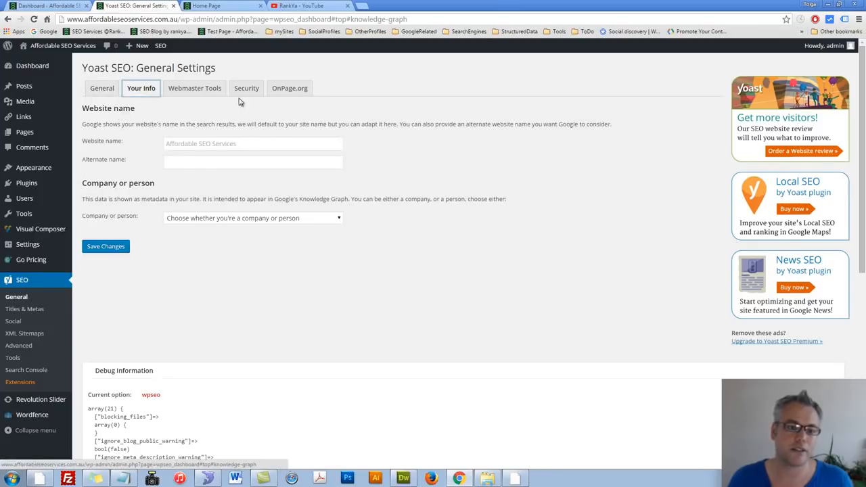
pyautogui.click(197, 147)
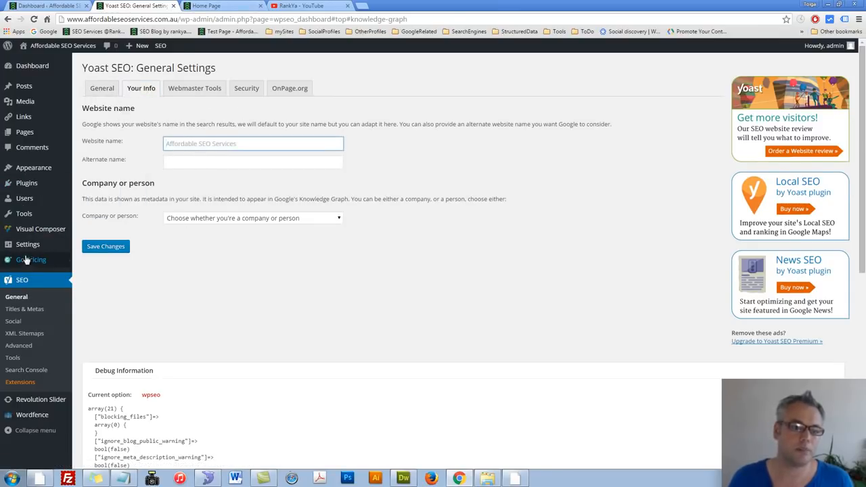
pyautogui.moveTo(31, 248)
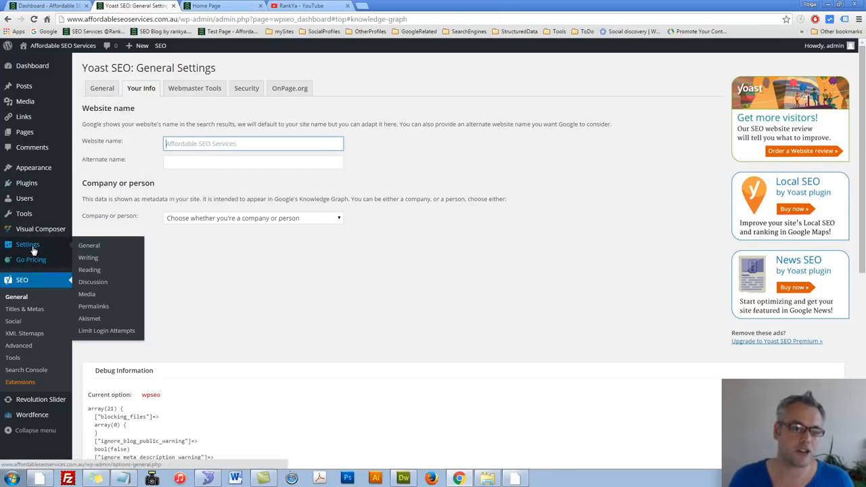
pyautogui.middleClick(84, 247)
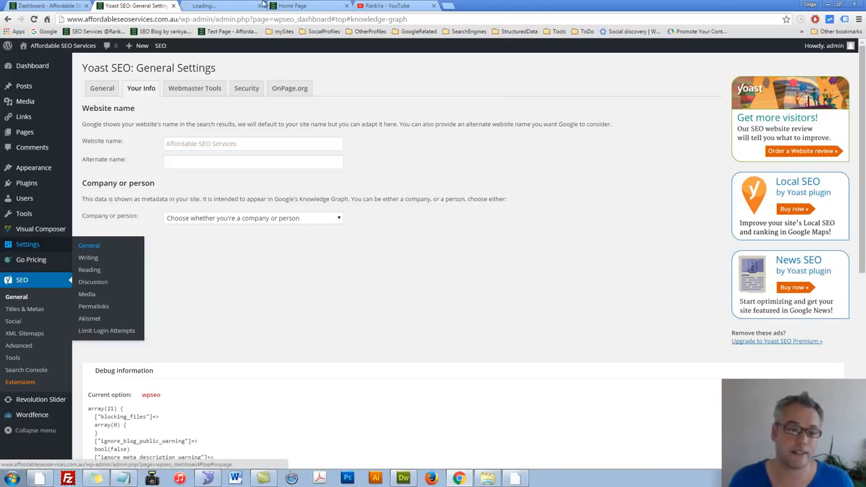
pyautogui.click(207, 6)
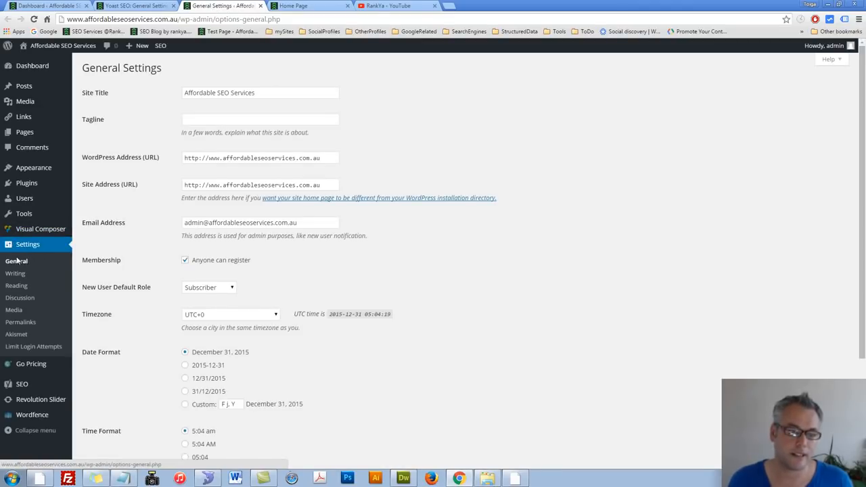
pyautogui.moveTo(252, 93); pyautogui.dragTo(182, 92)
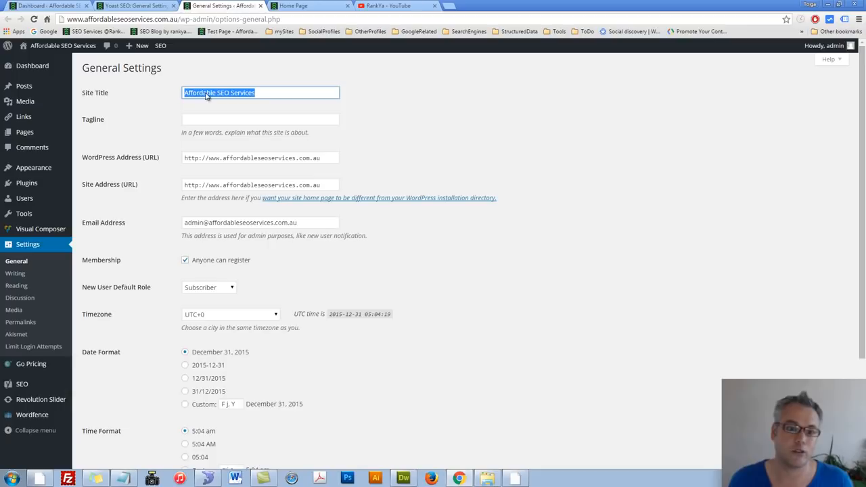
pyautogui.rightClick(205, 95)
pyautogui.click(227, 110)
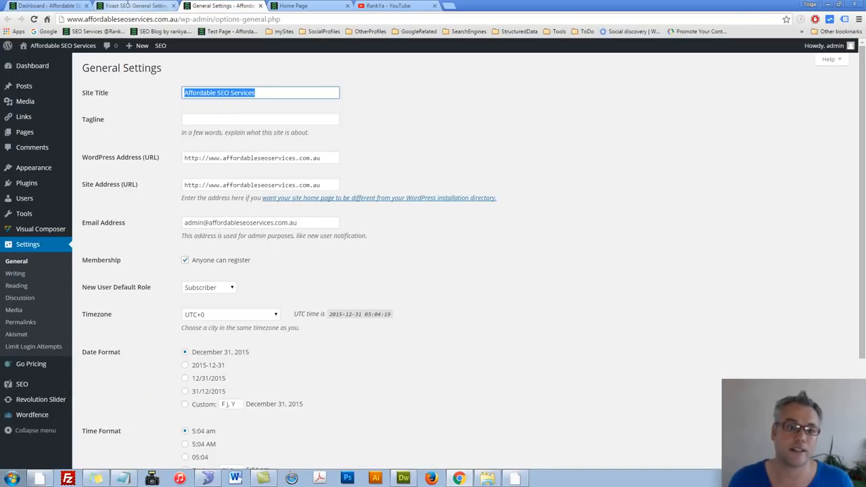
# Step: Return to Yoast's Your Info settings and paste "Affordable SEO Services" as the website name
pyautogui.click(135, 6)
pyautogui.click(196, 147)
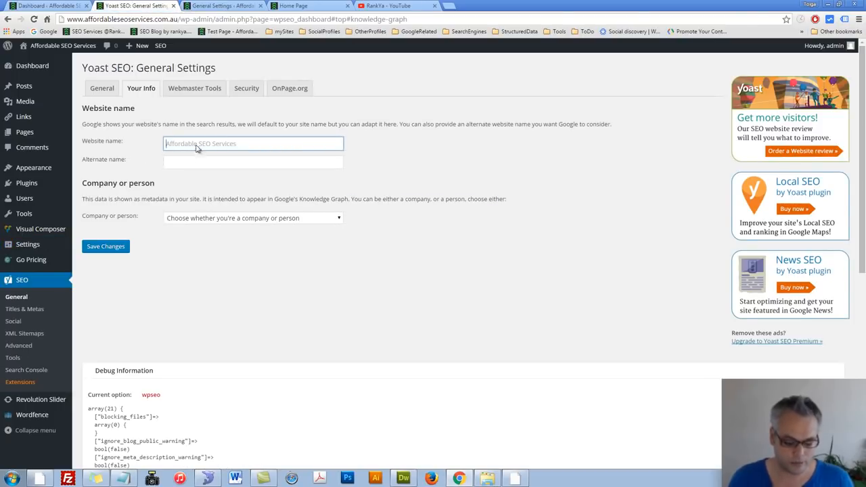
pyautogui.hotkey('ctrl', 'v')
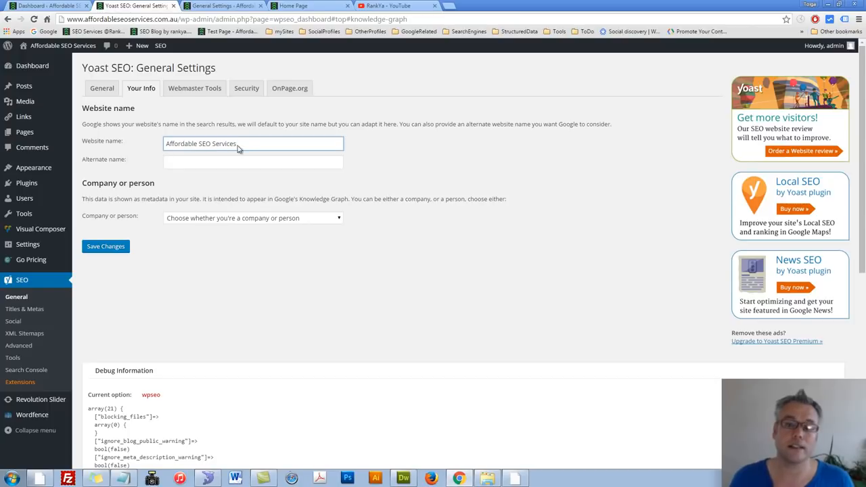
pyautogui.moveTo(258, 146); pyautogui.dragTo(163, 146)
# Step: Identify the site as a Company and enter "ABC" as the company name
pyautogui.click(257, 218)
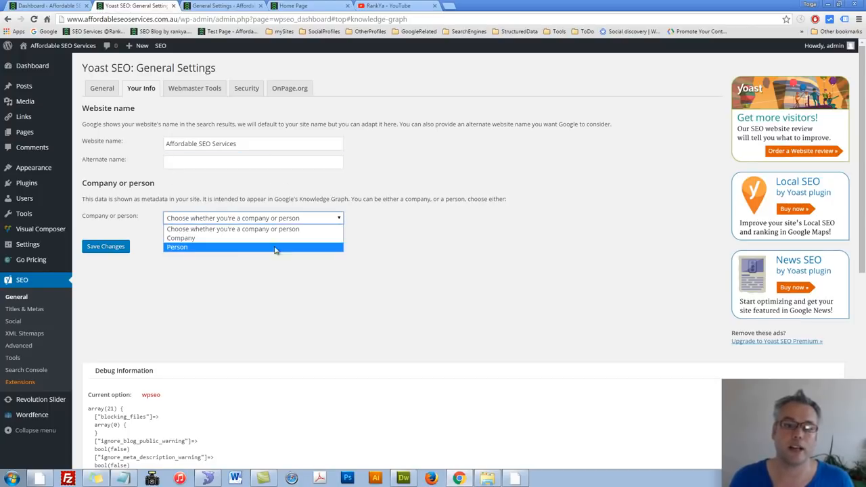
pyautogui.click(182, 238)
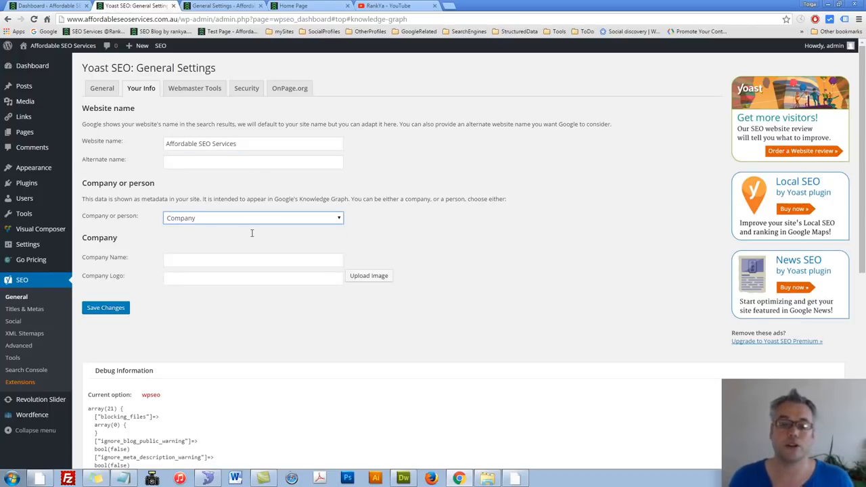
pyautogui.click(201, 260)
pyautogui.write('ABC')
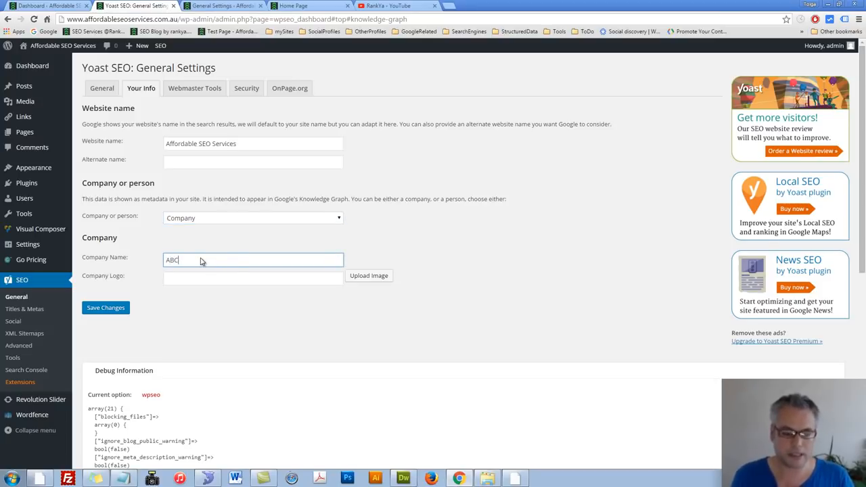
# Step: Use the first media library image as the company logo and save the company information
pyautogui.click(259, 276)
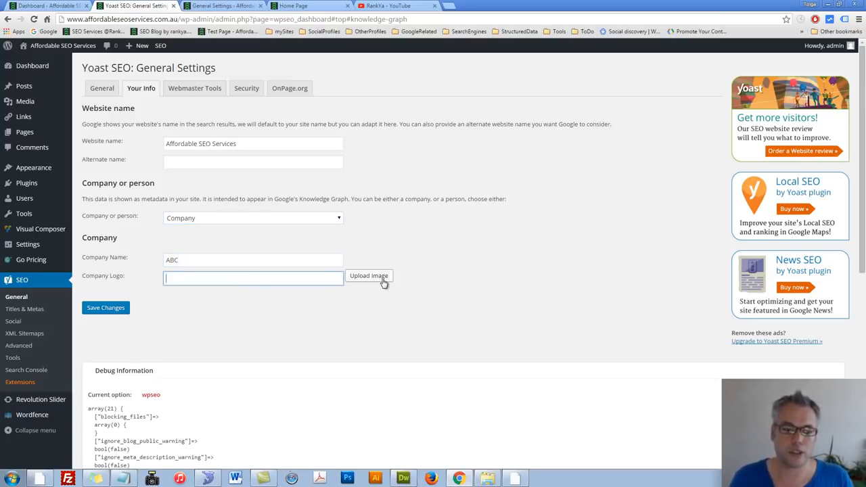
pyautogui.click(369, 276)
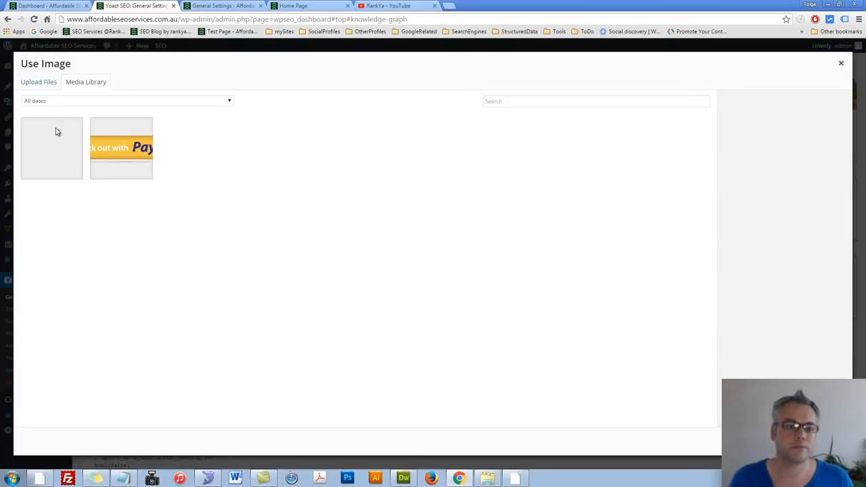
pyautogui.click(56, 133)
pyautogui.click(822, 442)
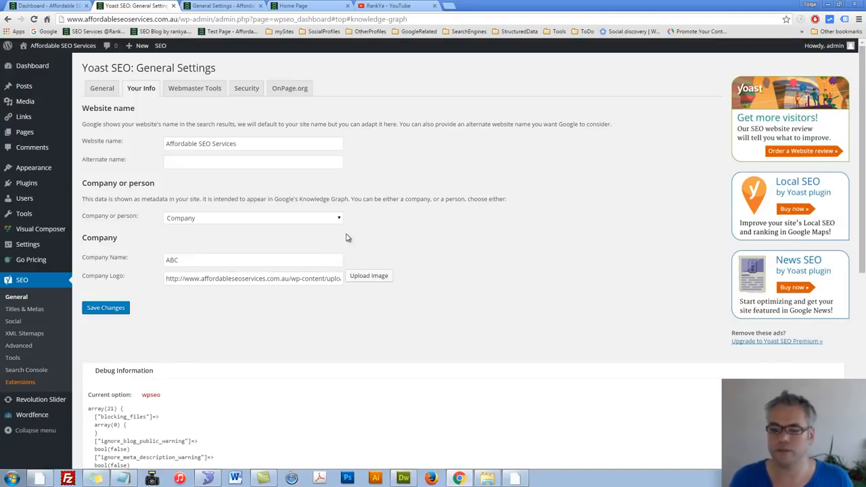
pyautogui.click(102, 308)
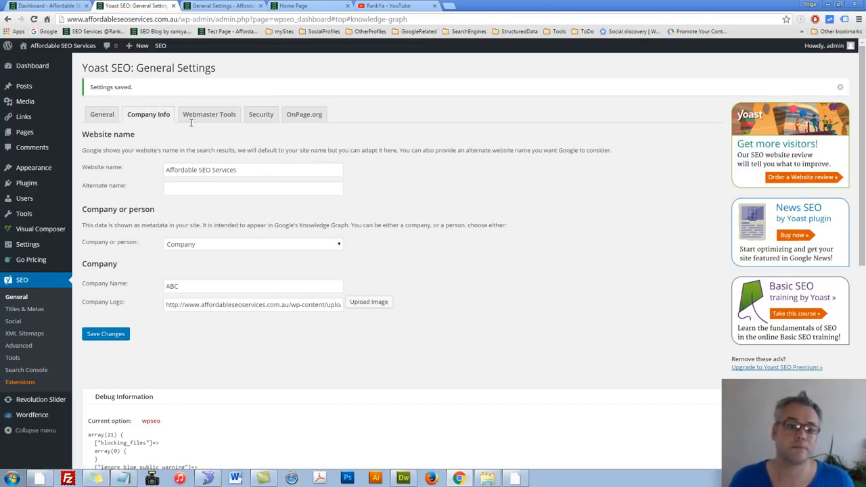
# Step: Show Yoast's Webmaster Tools settings and copy the verification code from the google-site-verification meta tag in the open Notepad document
pyautogui.click(209, 114)
pyautogui.click(182, 191)
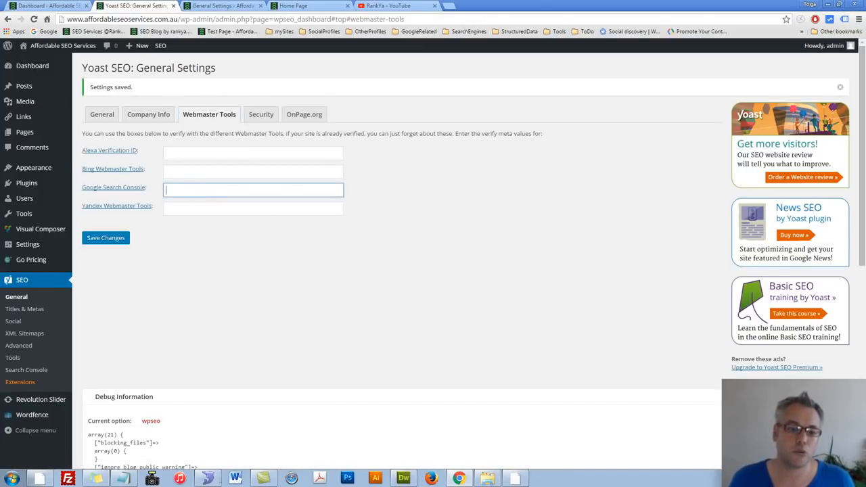
pyautogui.click(130, 478)
pyautogui.click(794, 204)
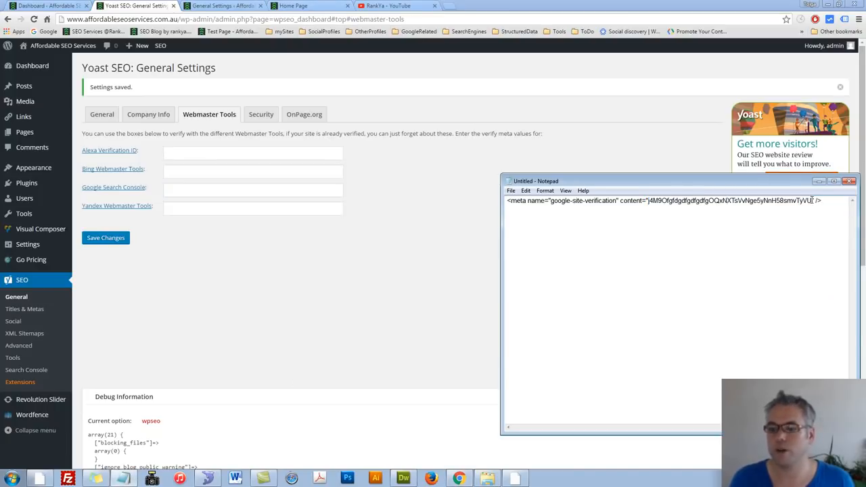
pyautogui.moveTo(811, 199); pyautogui.dragTo(646, 210)
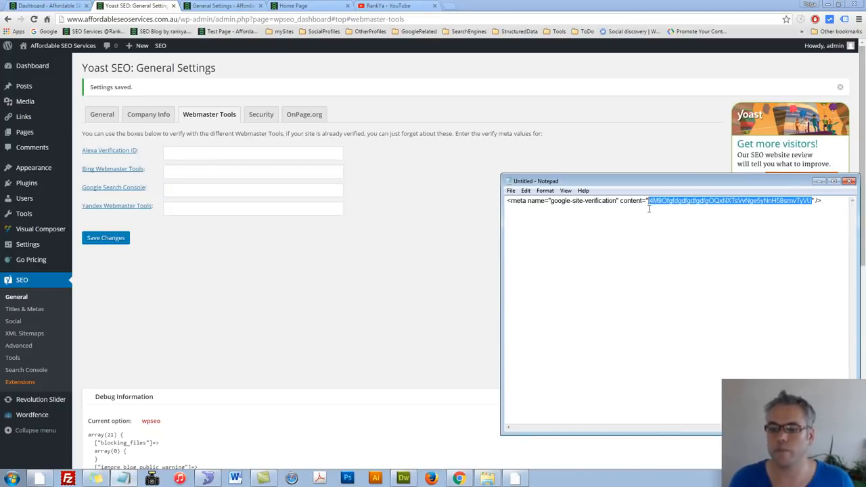
pyautogui.rightClick(671, 198)
pyautogui.click(694, 224)
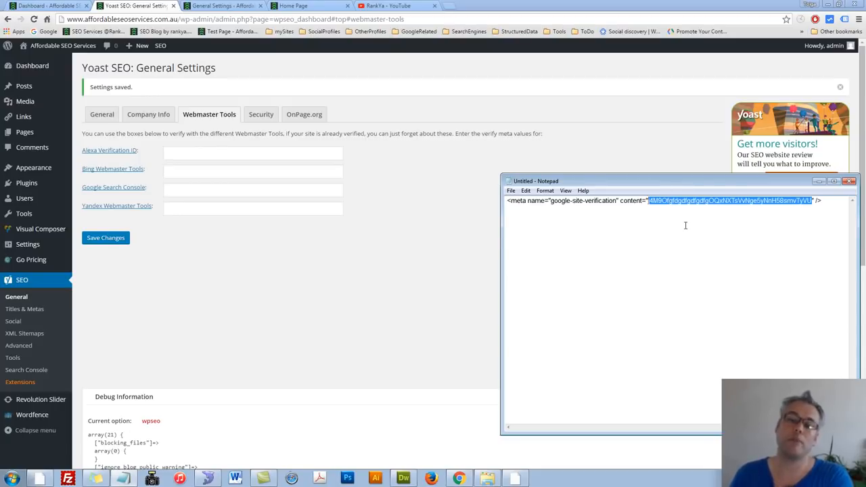
pyautogui.click(657, 210)
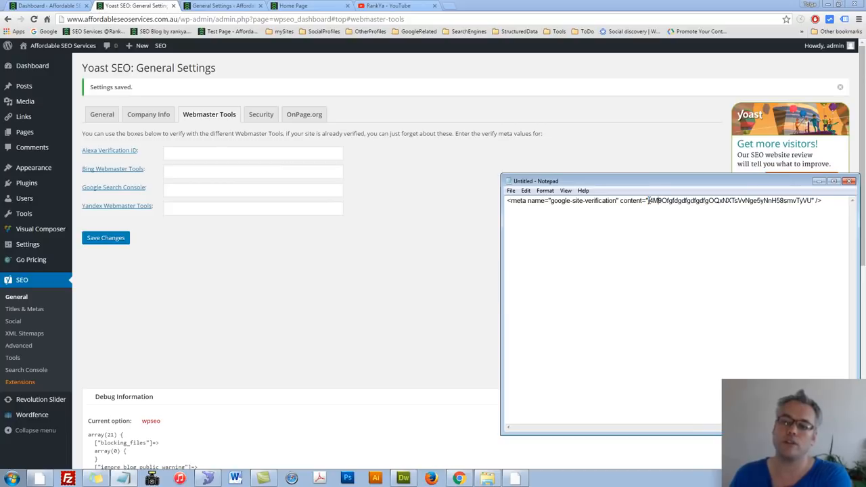
pyautogui.moveTo(649, 200); pyautogui.dragTo(814, 204)
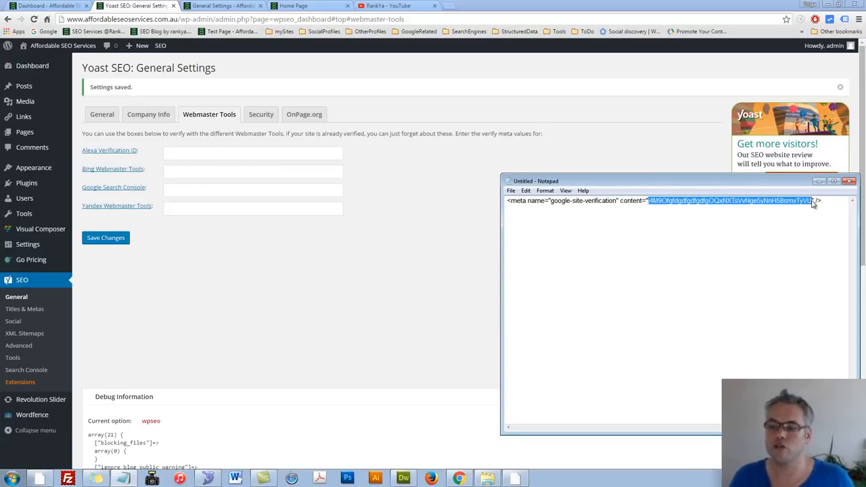
pyautogui.rightClick(685, 200)
pyautogui.click(707, 226)
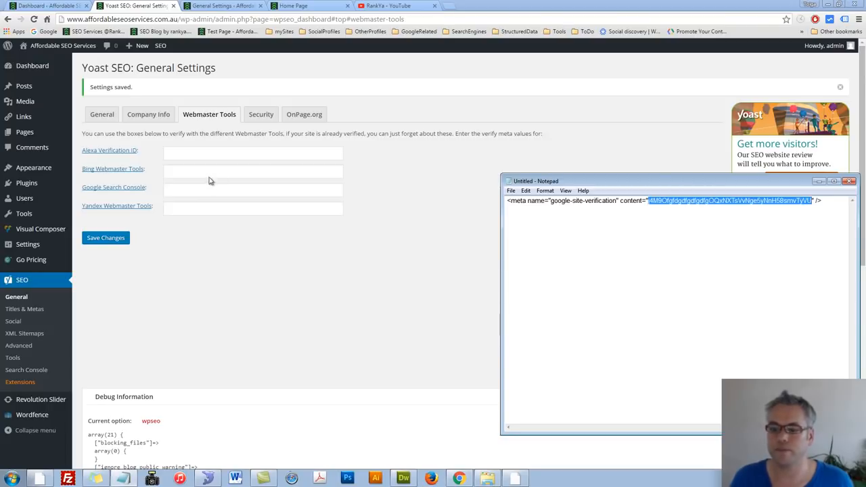
# Step: Paste the copied verification code as the Google Search Console value and save the changes
pyautogui.click(186, 192)
pyautogui.hotkey('ctrl', 'v')
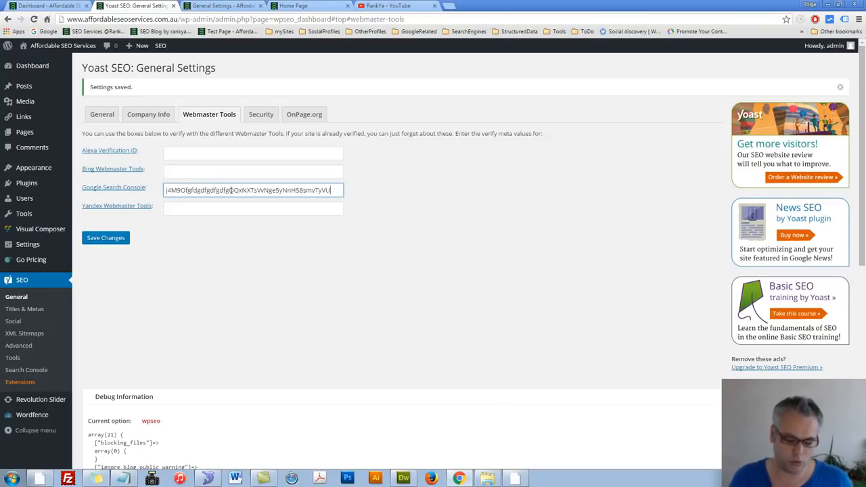
pyautogui.click(105, 238)
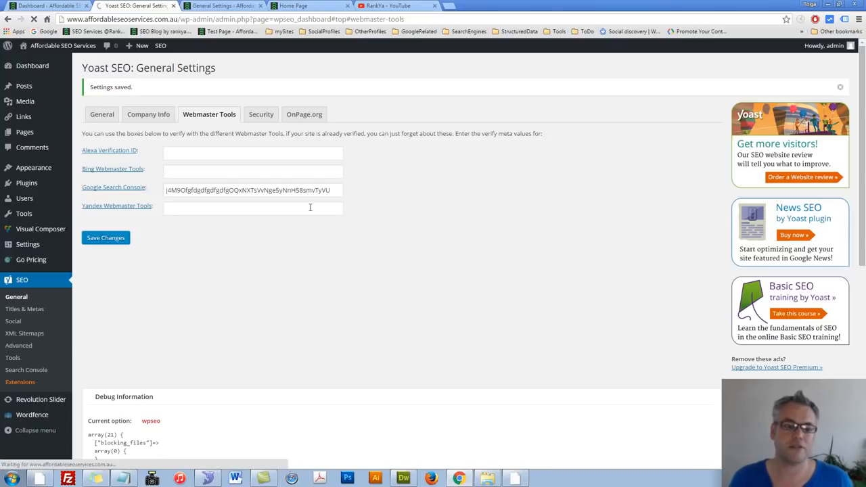
# Step: Check the google-site-verification meta tag in the home page's source code against the Google Search Console value in Yoast
pyautogui.click(298, 6)
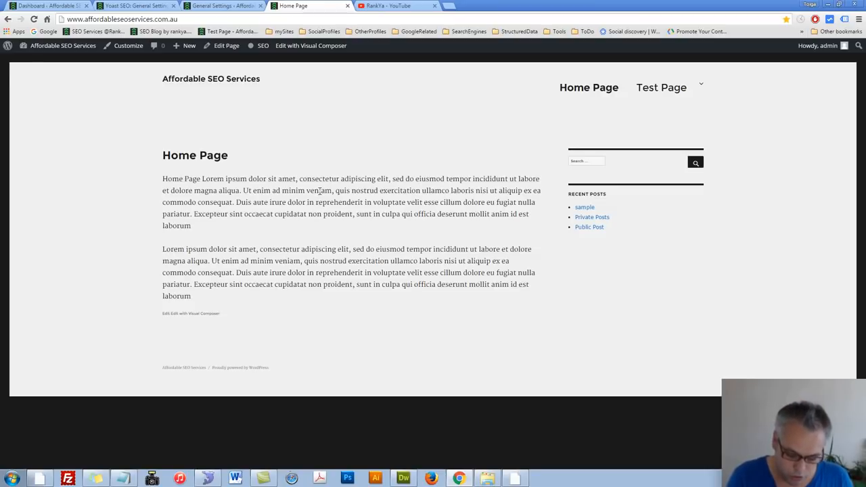
pyautogui.hotkey('ctrl', 'u')
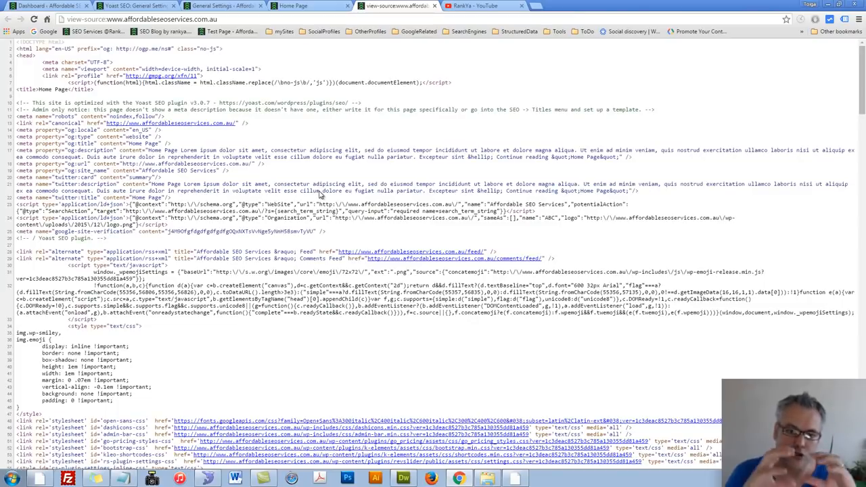
pyautogui.tripleClick(199, 233)
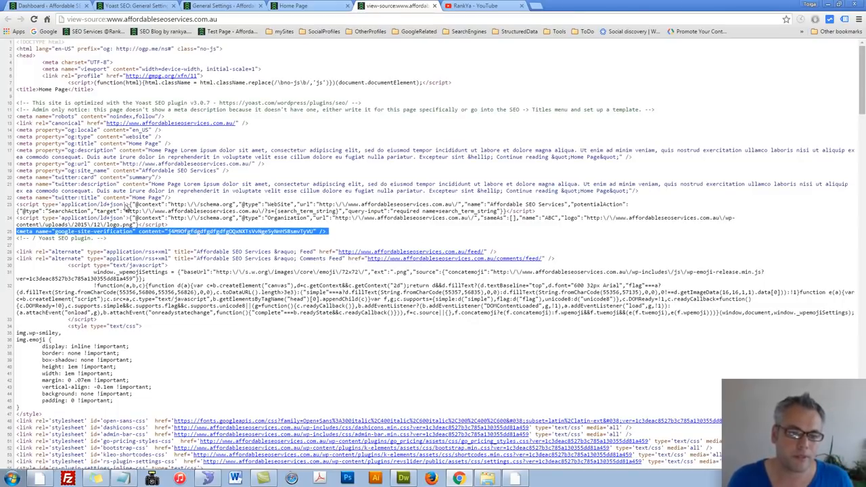
pyautogui.hotkey('ctrl', '2')
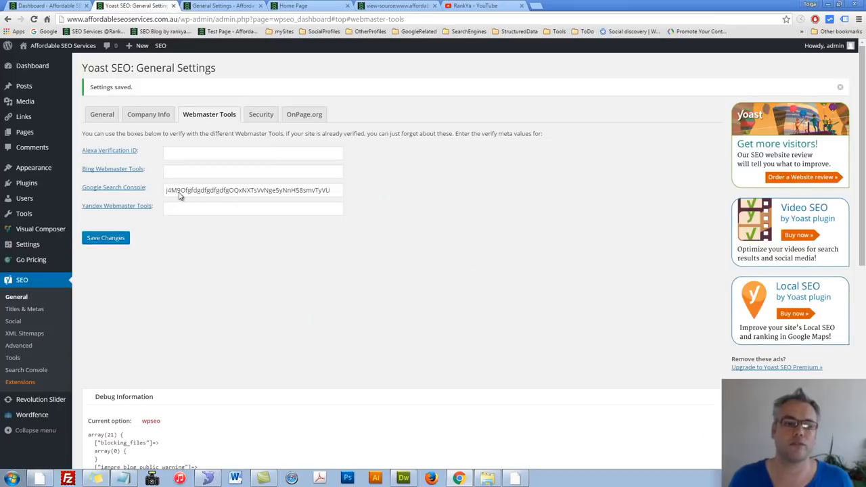
pyautogui.tripleClick(180, 195)
pyautogui.click(238, 264)
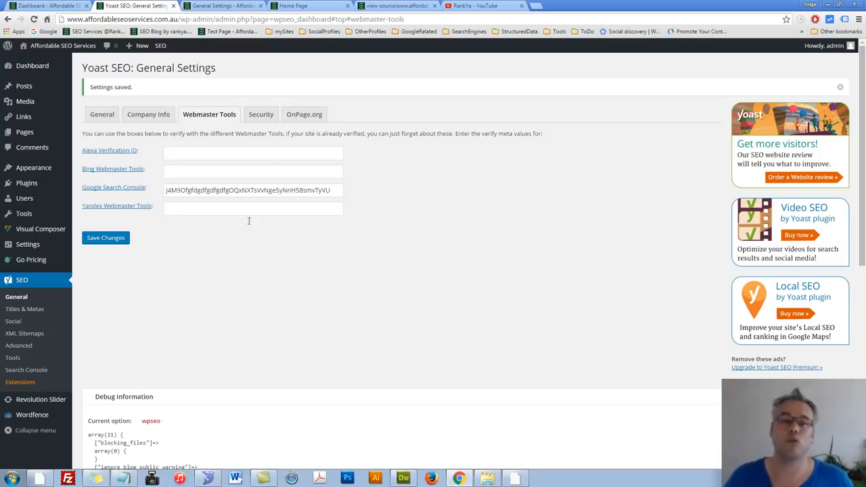
# Step: Review Yoast's Security and OnPage.org settings, and open the Titles & Metas settings
pyautogui.click(258, 119)
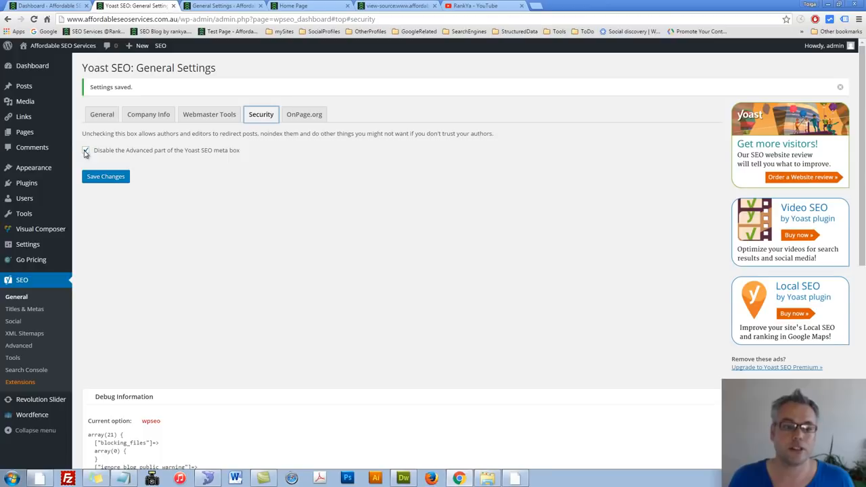
pyautogui.click(289, 121)
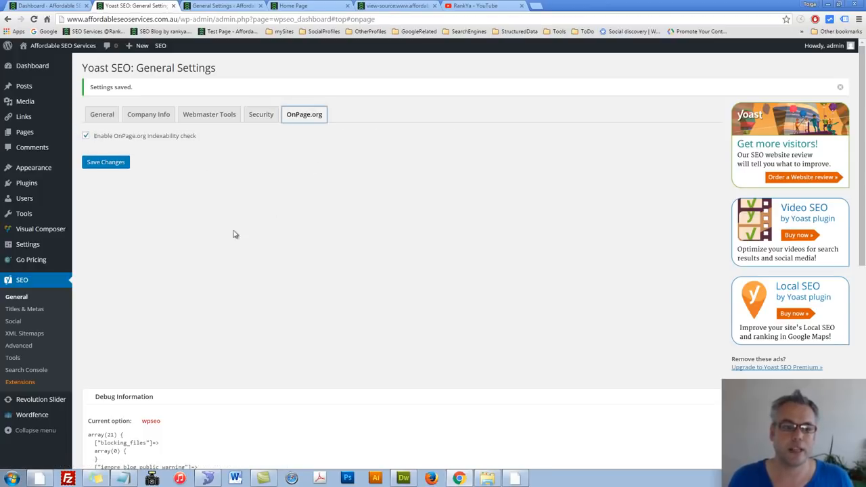
pyautogui.click(21, 309)
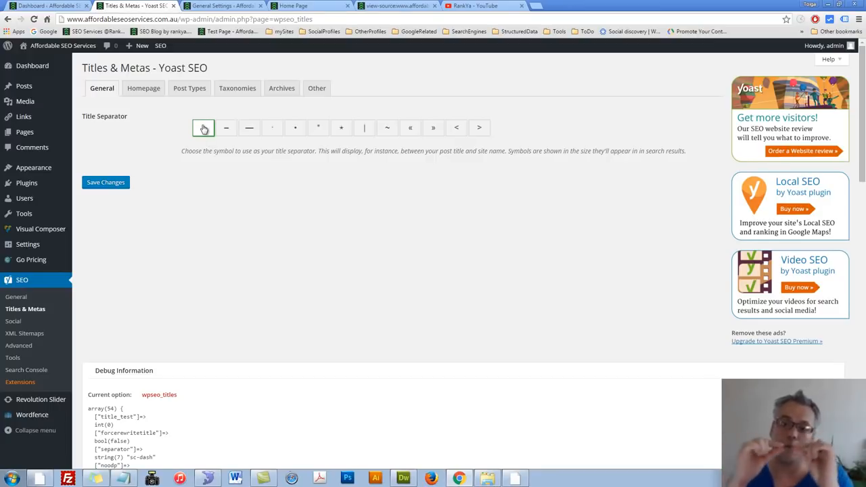
# Step: Review the Homepage settings in Titles & Metas and compare them with the site's static home page
pyautogui.click(143, 90)
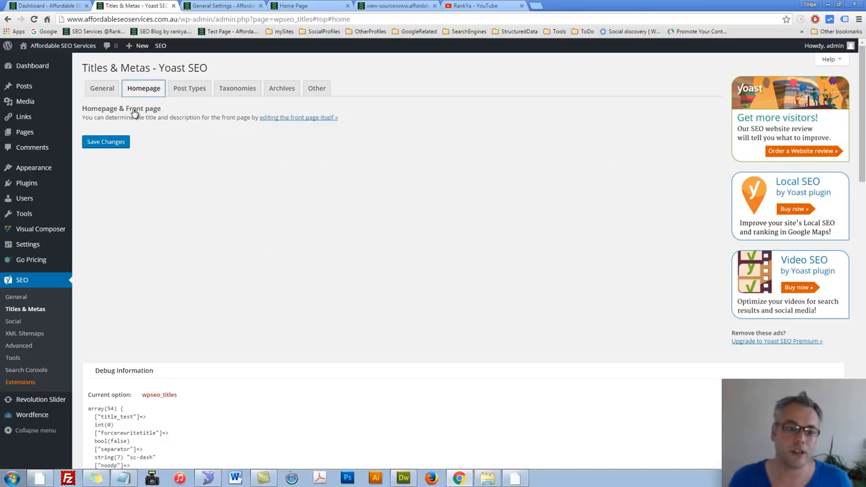
pyautogui.tripleClick(134, 112)
pyautogui.click(170, 130)
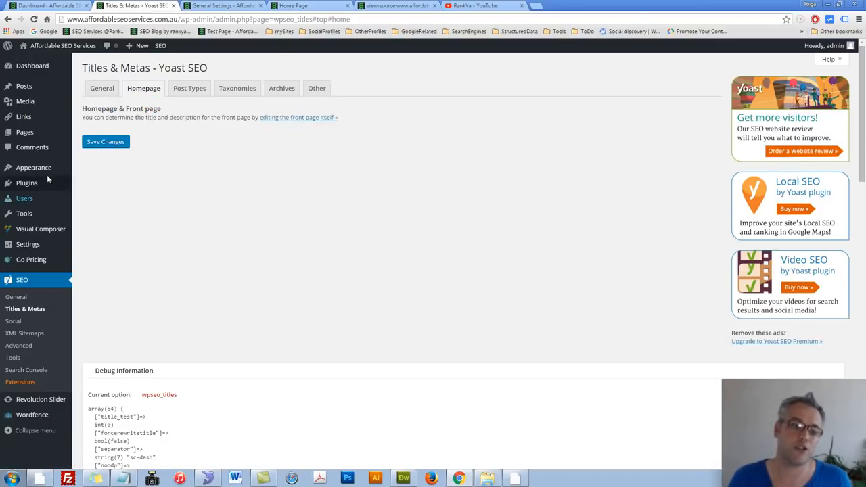
pyautogui.moveTo(48, 172)
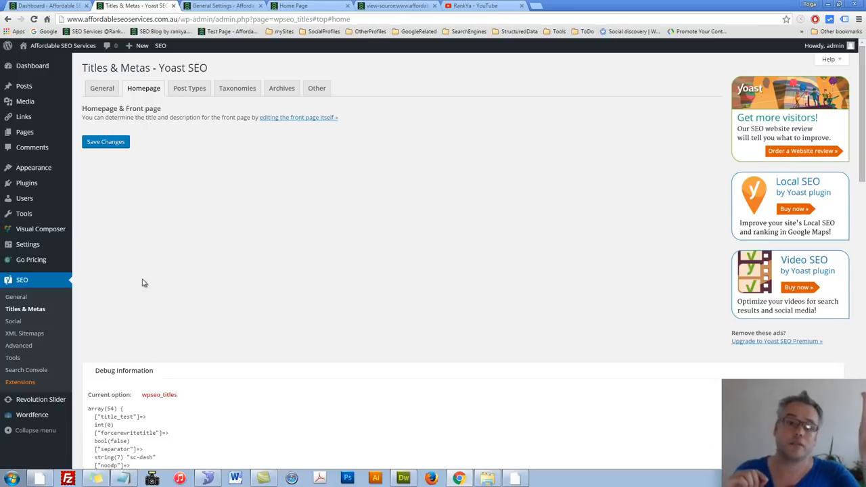
pyautogui.click(317, 5)
pyautogui.click(172, 19)
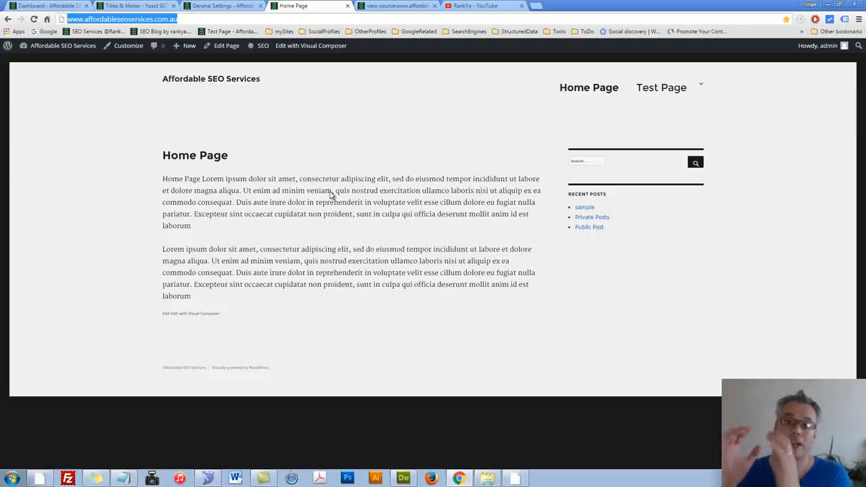
pyautogui.click(115, 6)
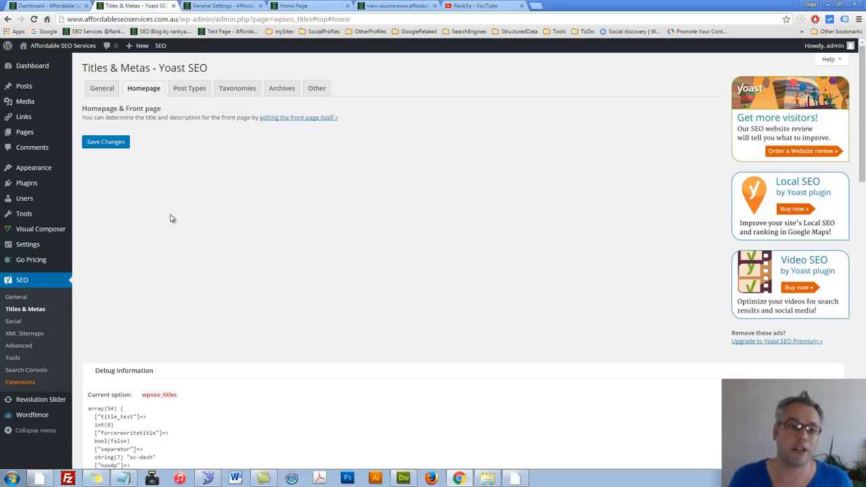
pyautogui.moveTo(98, 119); pyautogui.dragTo(207, 155)
pyautogui.click(207, 155)
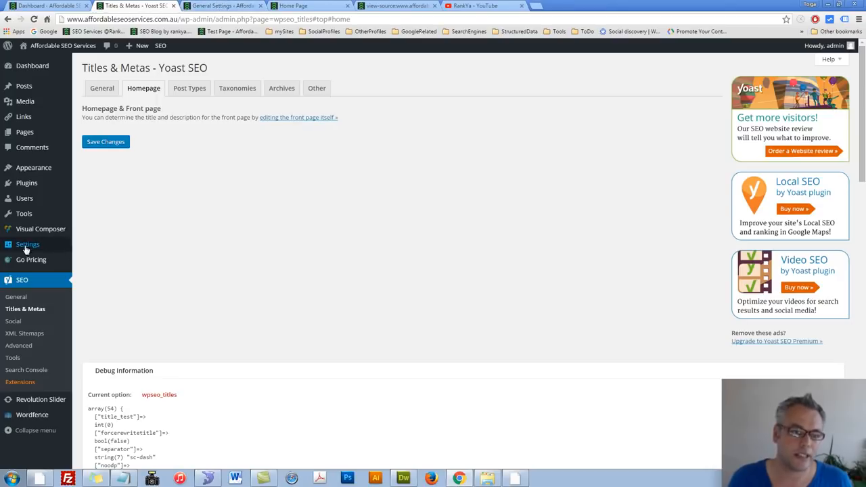
# Step: Open WordPress's Reading settings separately, select Home Page as the static front page, and save the changes
pyautogui.moveTo(39, 246)
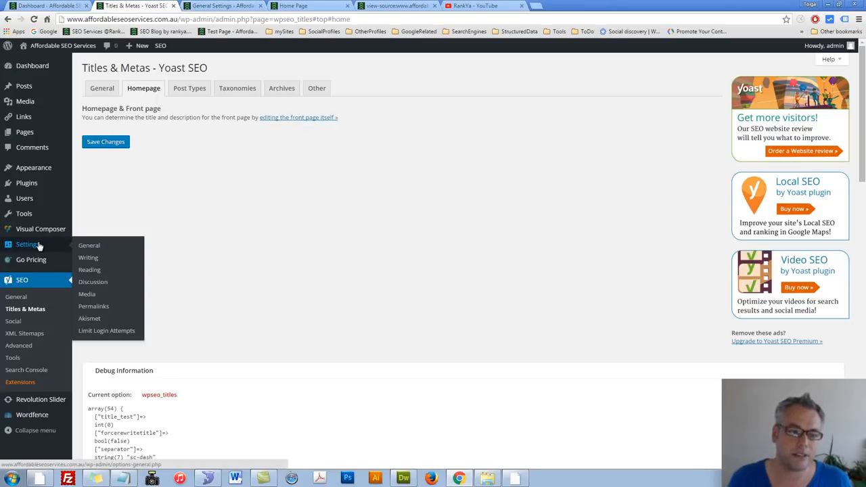
pyautogui.middleClick(96, 269)
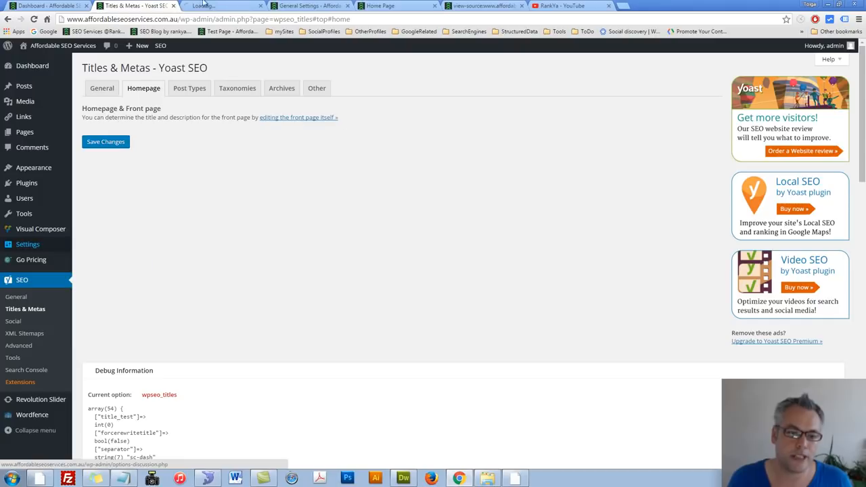
pyautogui.click(205, 6)
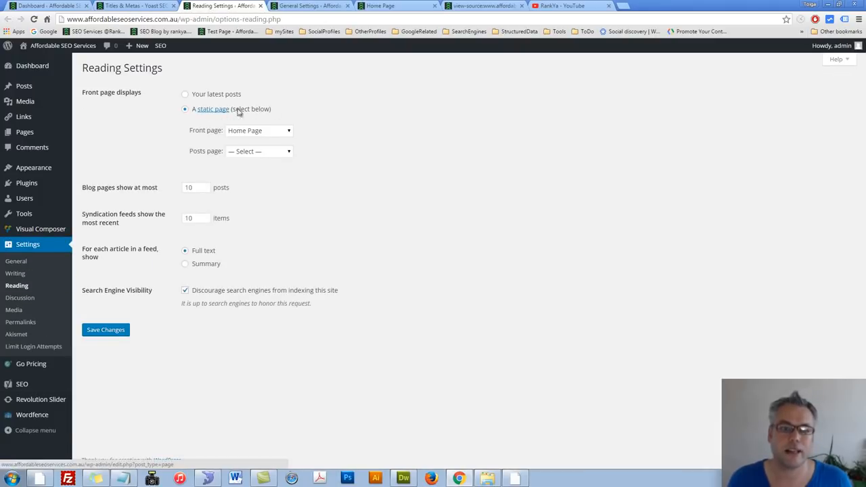
pyautogui.click(289, 132)
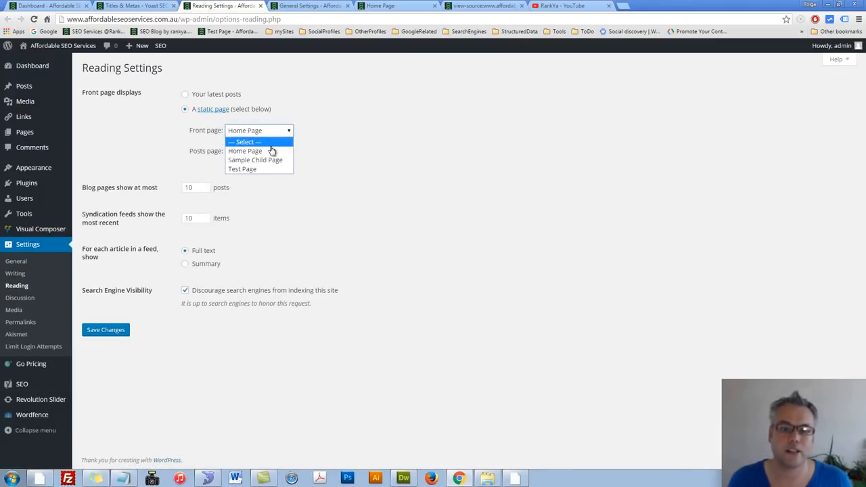
pyautogui.click(273, 152)
pyautogui.click(117, 329)
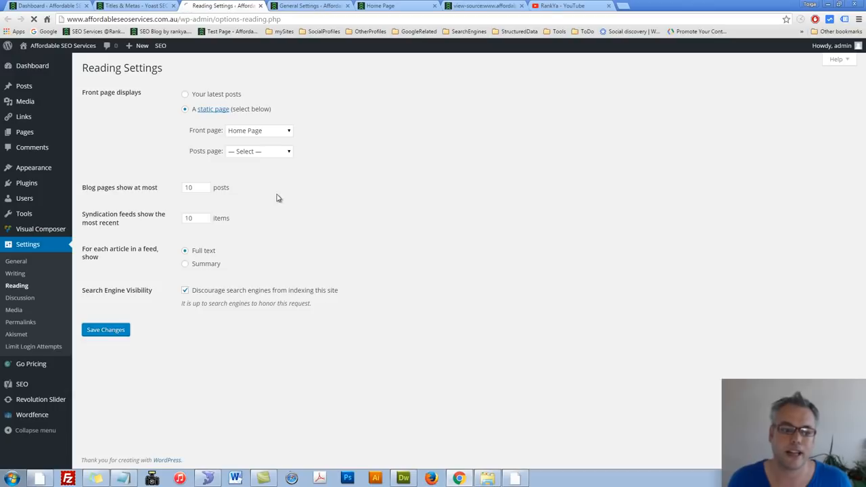
# Step: In Yoast's Post Types settings, shorten the Posts, Pages and Media title templates to %%title%% %%page%% and save the changes
pyautogui.click(126, 5)
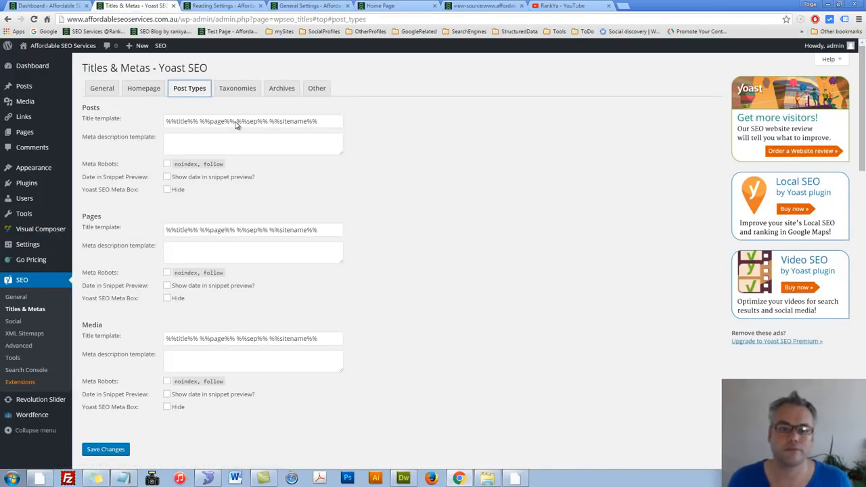
pyautogui.moveTo(235, 121); pyautogui.dragTo(401, 123)
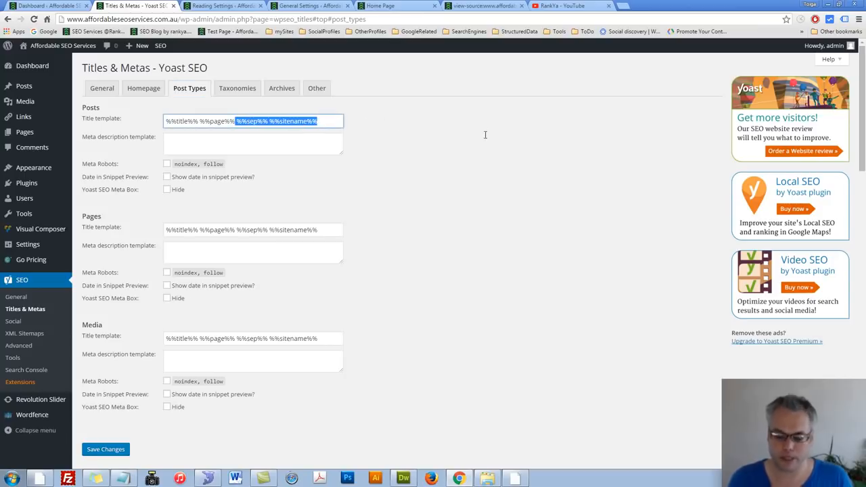
pyautogui.press('BackSpace')
pyautogui.moveTo(236, 236); pyautogui.dragTo(402, 230)
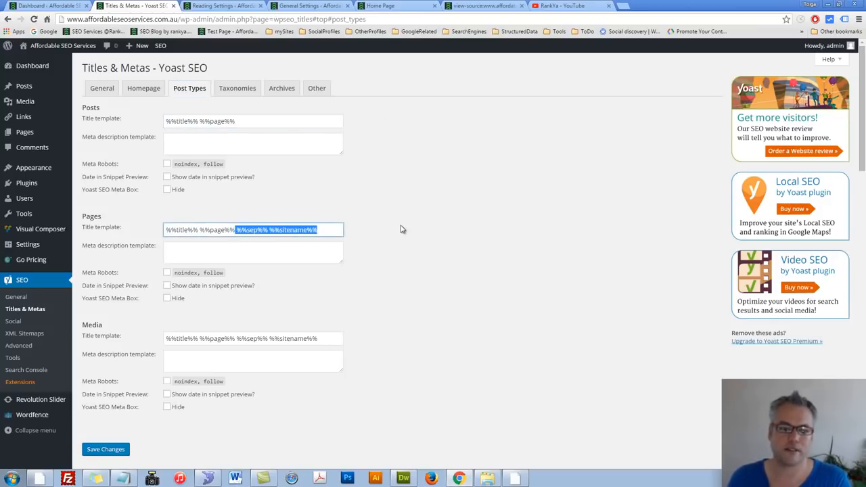
pyautogui.press('BackSpace')
pyautogui.moveTo(235, 339); pyautogui.dragTo(441, 345)
pyautogui.press('BackSpace')
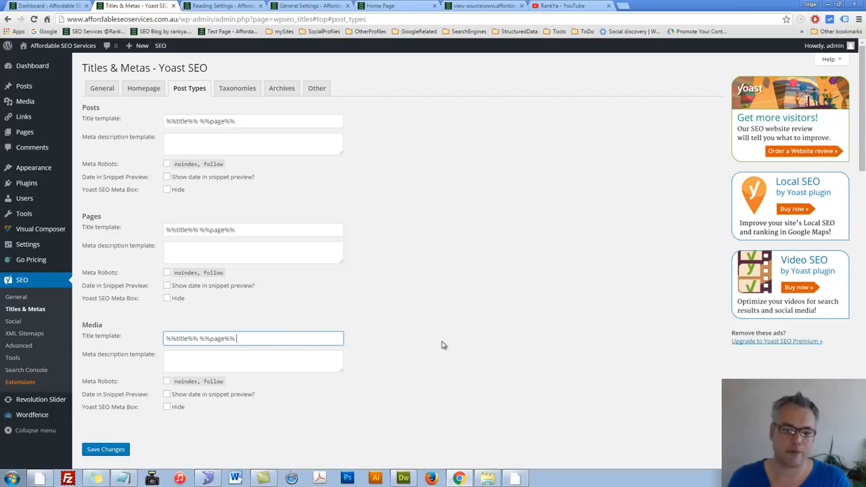
pyautogui.scroll(-3, 381, 377)
pyautogui.scroll(3, 261, 290)
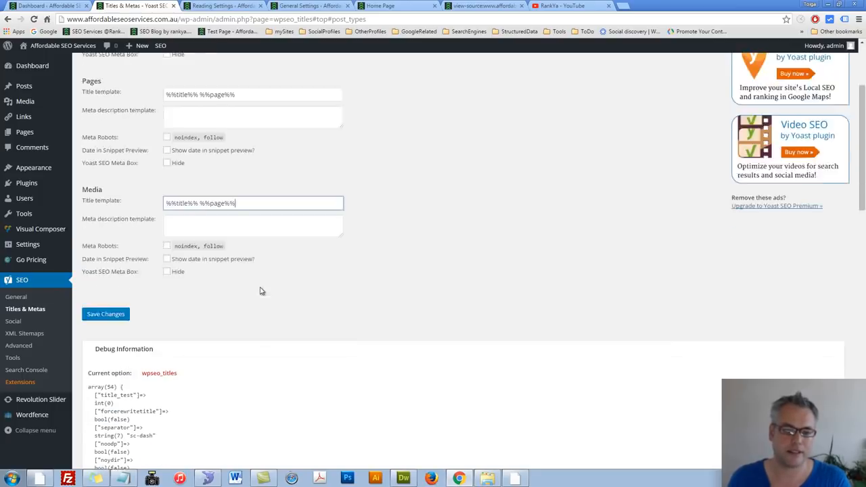
pyautogui.scroll(-1, 283, 328)
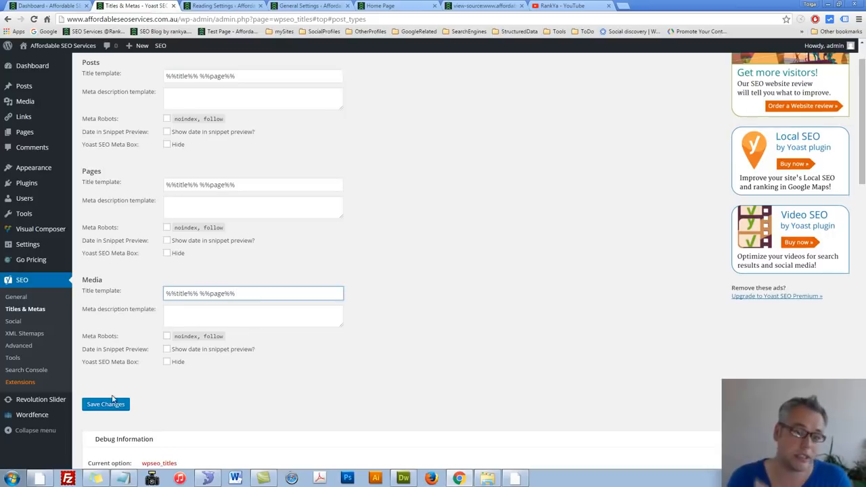
pyautogui.click(106, 404)
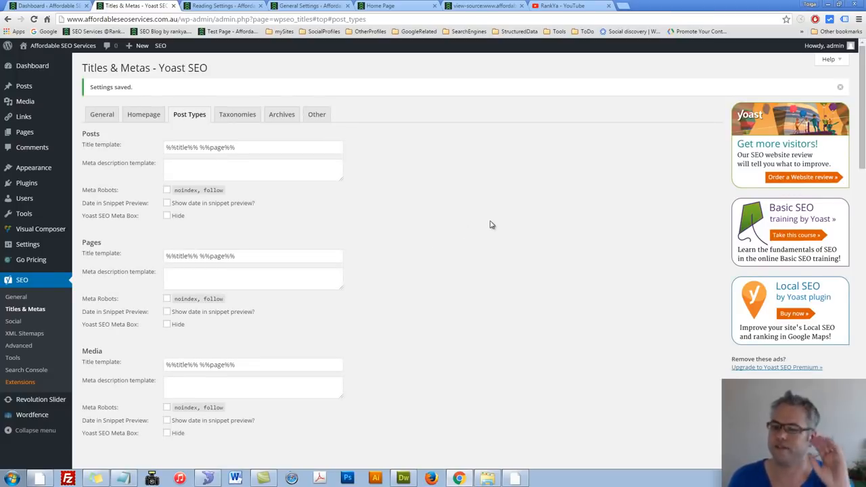
# Step: Review the help on Basic and Advanced Variables, including %%focuskw%%, close it, and save the Post Types settings again
pyautogui.moveTo(828, 65)
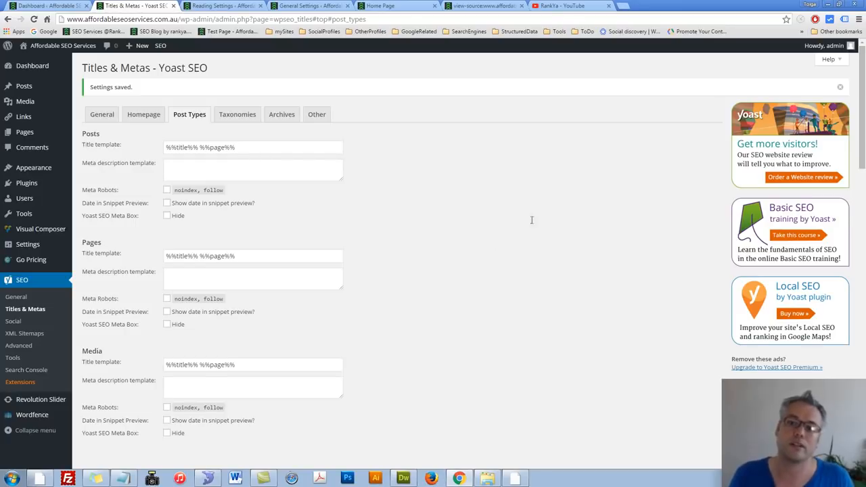
pyautogui.click(841, 62)
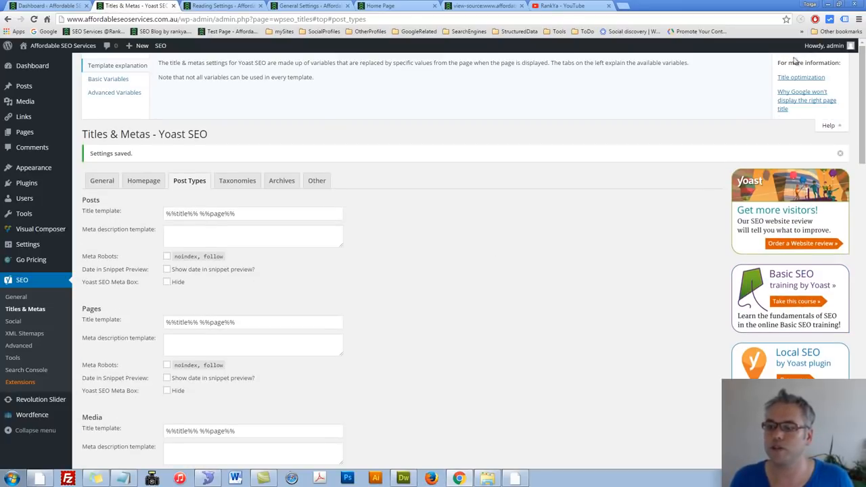
pyautogui.click(112, 77)
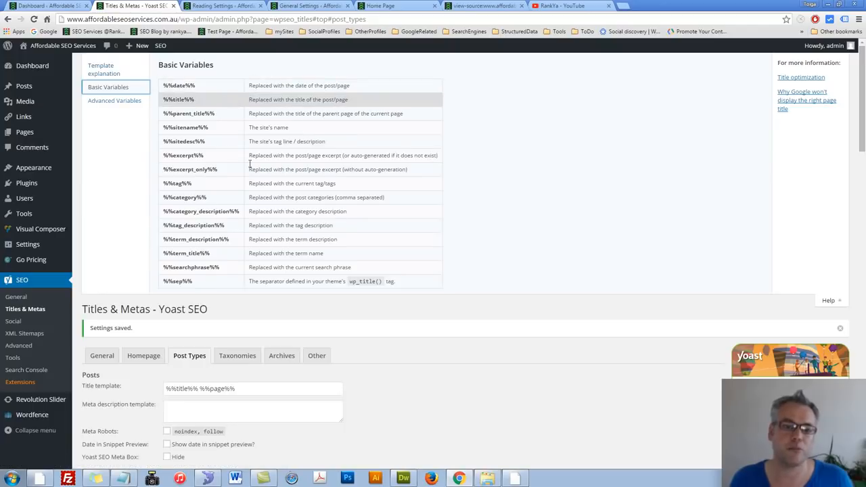
pyautogui.click(340, 391)
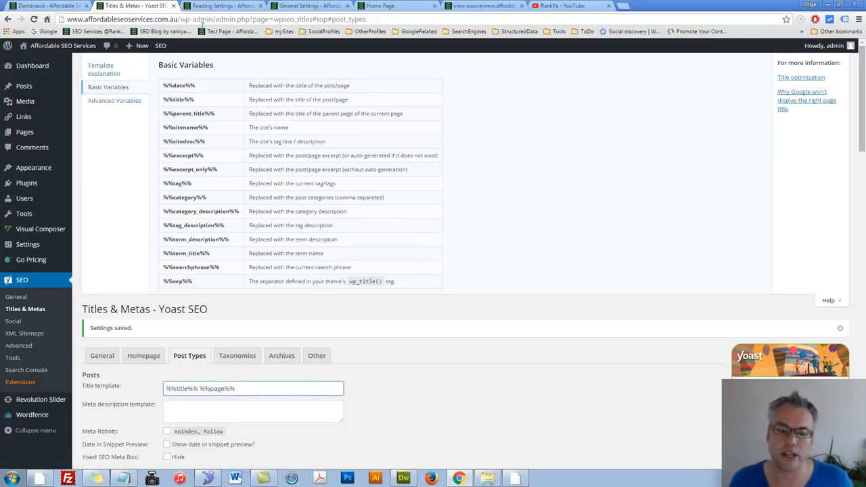
pyautogui.click(109, 100)
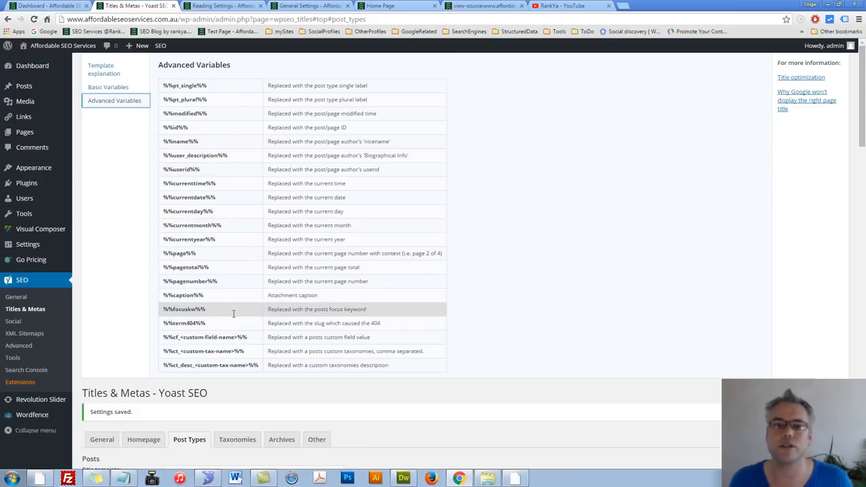
pyautogui.moveTo(209, 310); pyautogui.dragTo(162, 315)
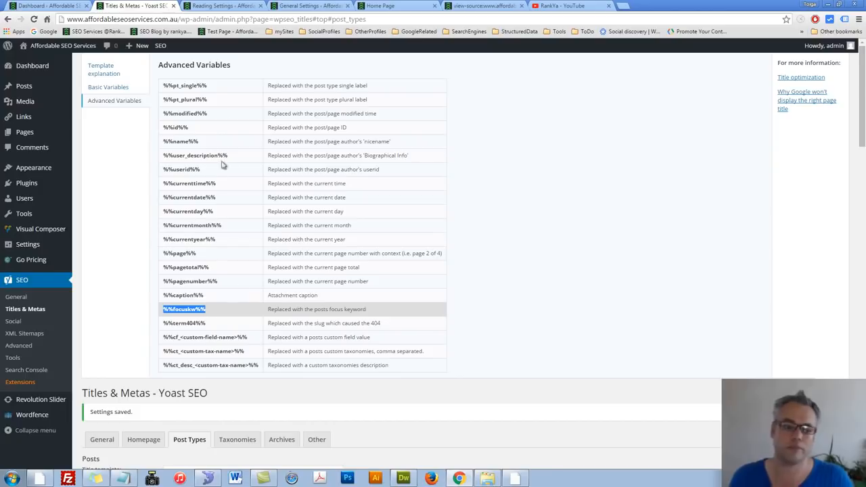
pyautogui.click(110, 72)
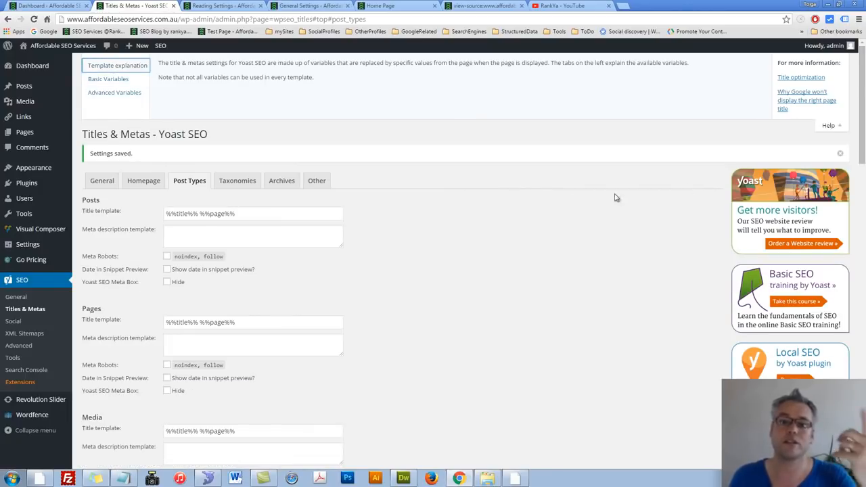
pyautogui.click(842, 128)
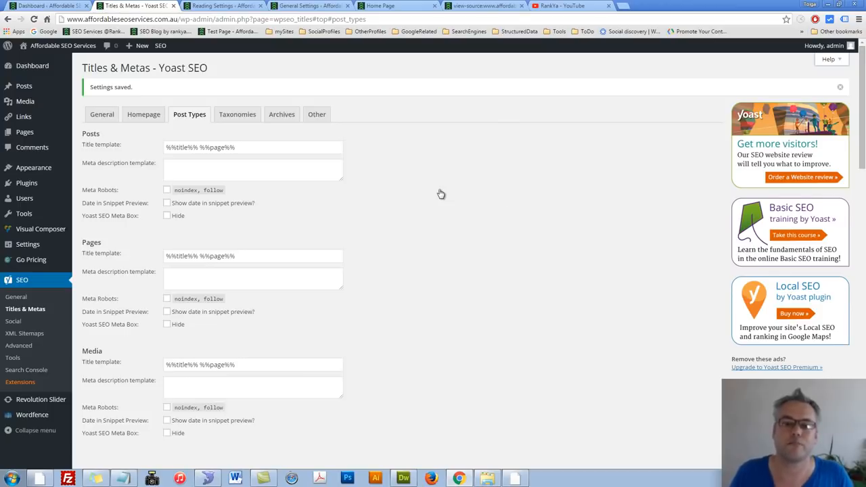
pyautogui.scroll(-3, 418, 266)
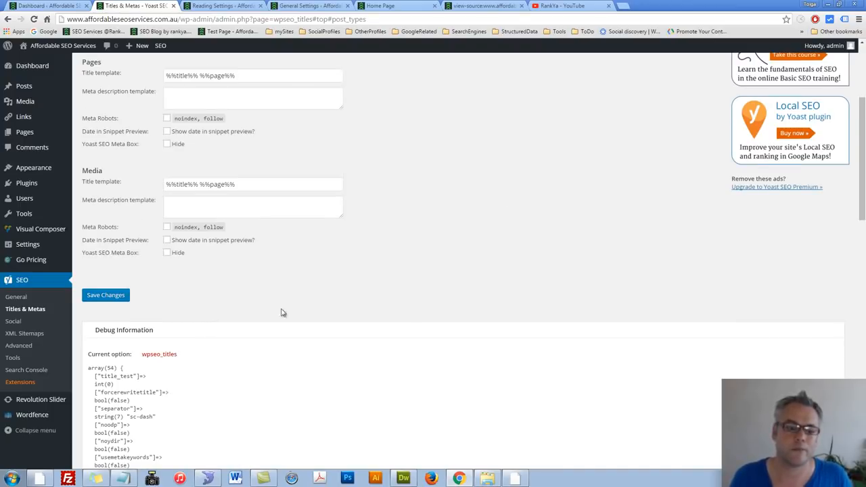
pyautogui.click(108, 295)
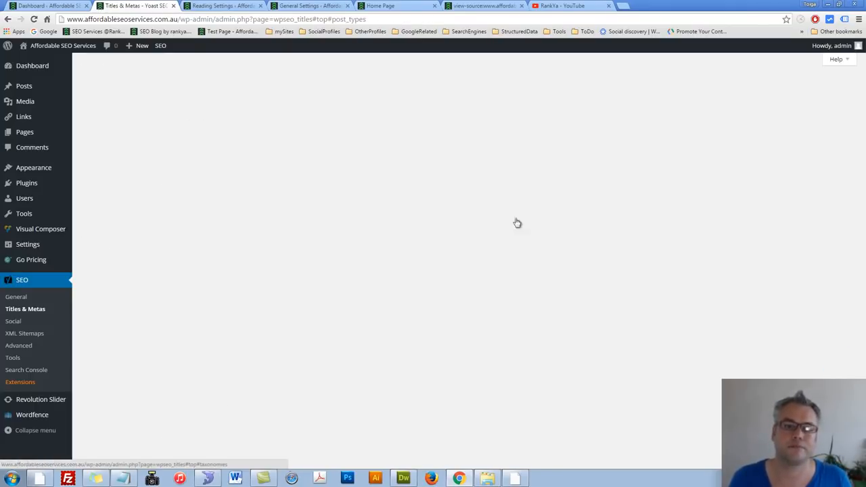
# Step: In the Taxonomies settings, shorten the Categories, Tags and Format title templates to %%term_title%% Archives %%page%% and save the changes
pyautogui.click(238, 122)
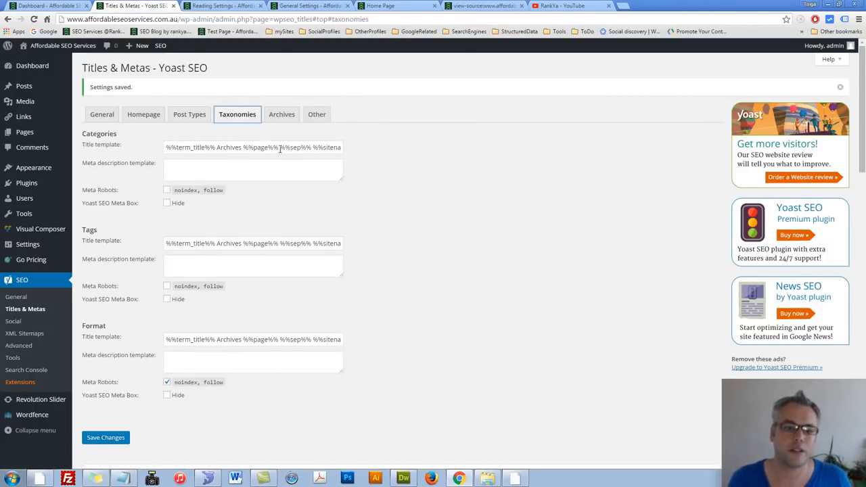
pyautogui.moveTo(280, 147); pyautogui.dragTo(489, 162)
pyautogui.press('BackSpace')
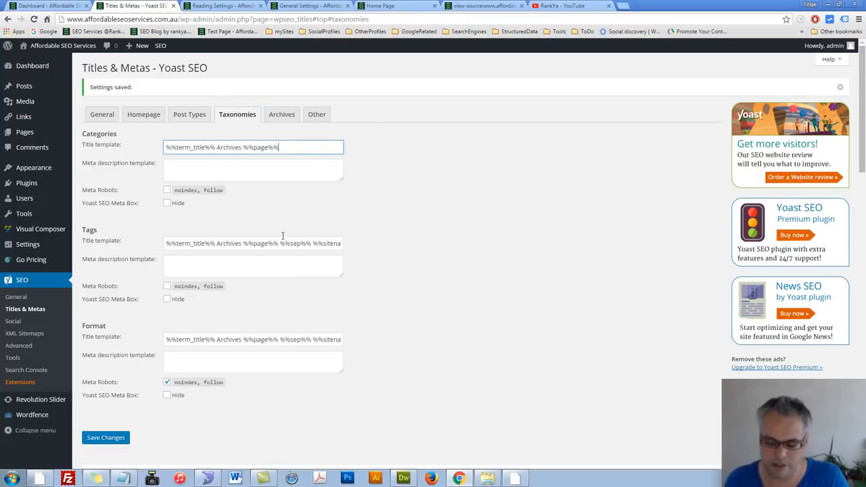
pyautogui.moveTo(278, 245); pyautogui.dragTo(499, 247)
pyautogui.press('BackSpace')
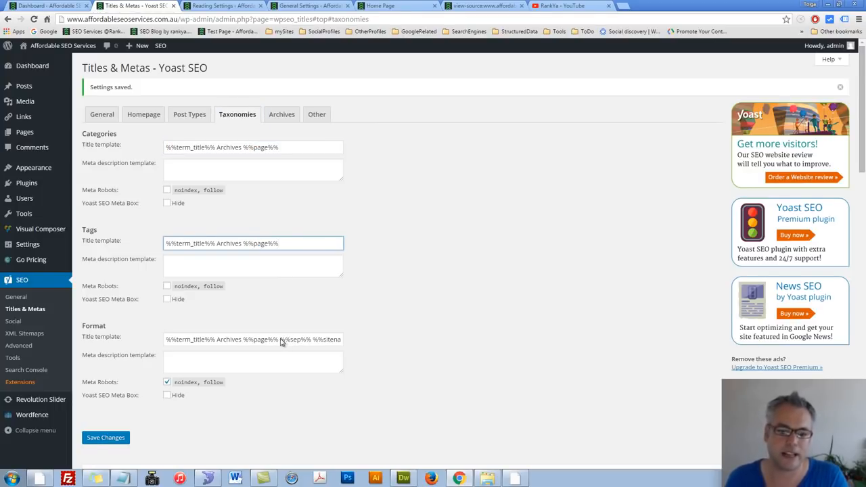
pyautogui.moveTo(277, 343); pyautogui.dragTo(478, 339)
pyautogui.press('BackSpace')
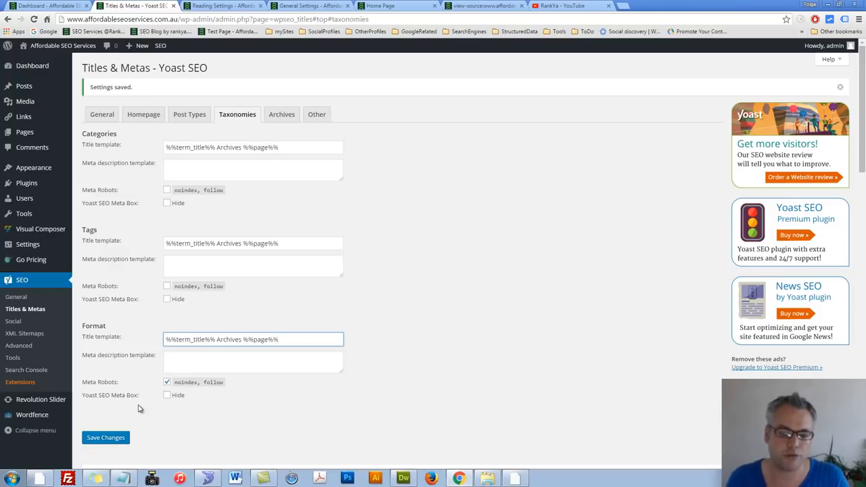
pyautogui.click(106, 437)
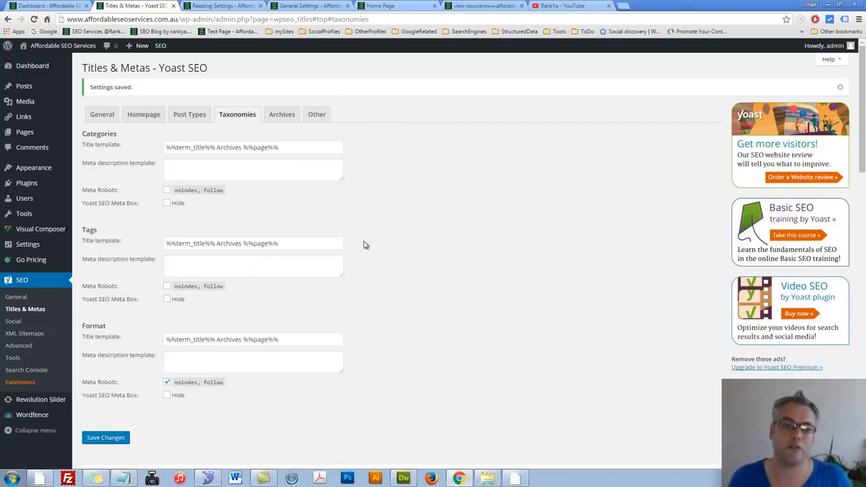
# Step: Review the Archives title templates and duplicate content options in Yoast's Titles & Metas, then save the Archives settings
pyautogui.click(280, 114)
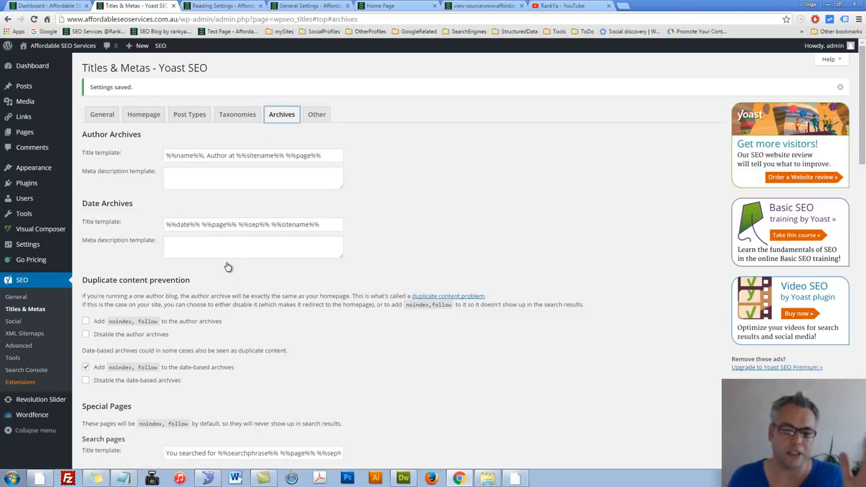
pyautogui.scroll(-1, 227, 267)
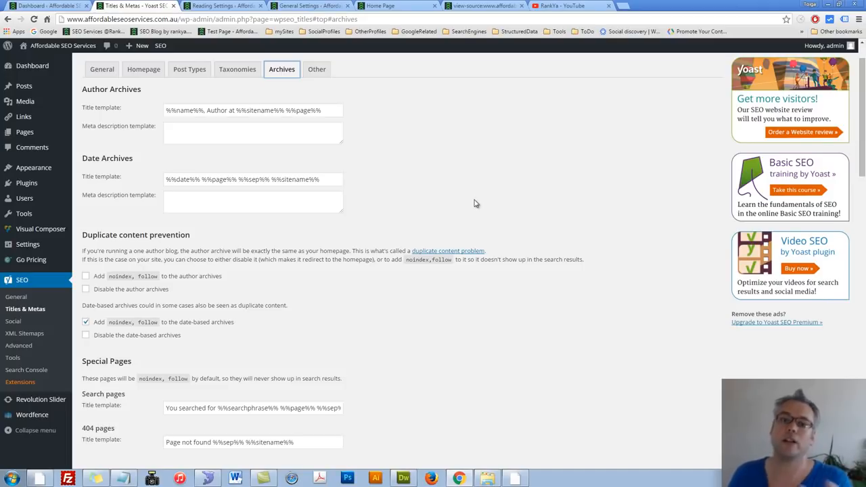
pyautogui.click(543, 7)
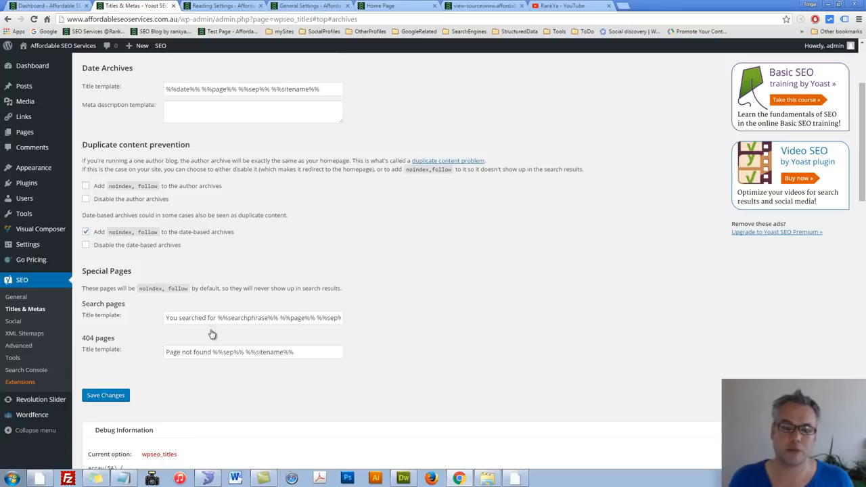
pyautogui.click(97, 398)
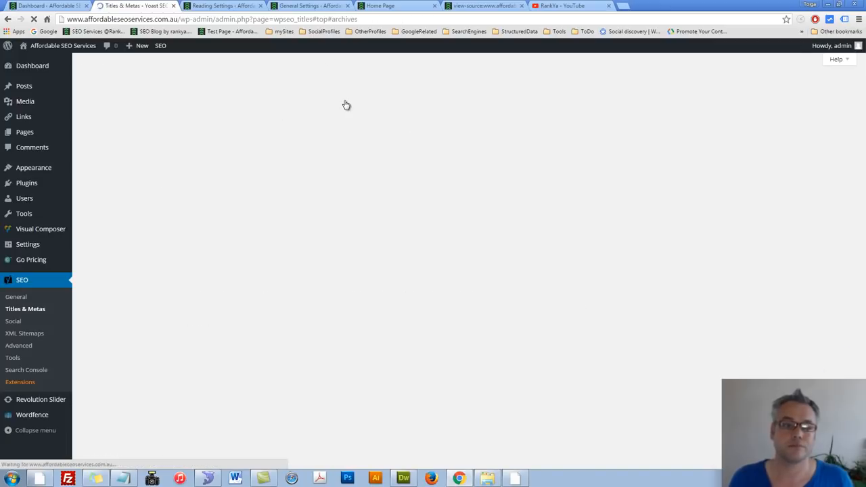
# Step: Look over the sitewide meta settings under Other, and the profile URL fields in Yoast's Social accounts settings
pyautogui.click(317, 113)
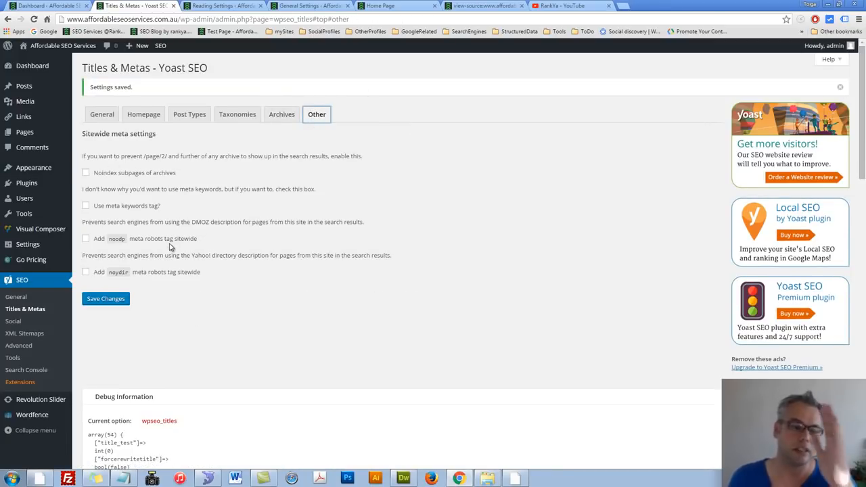
pyautogui.click(17, 323)
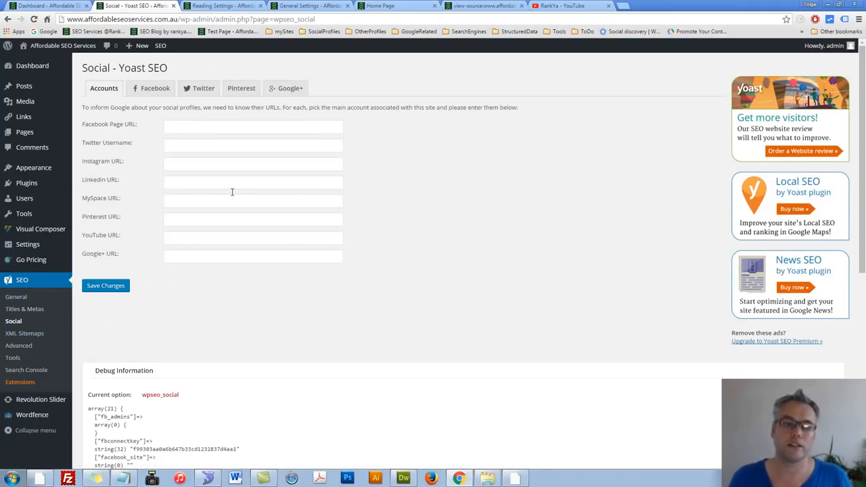
pyautogui.click(179, 126)
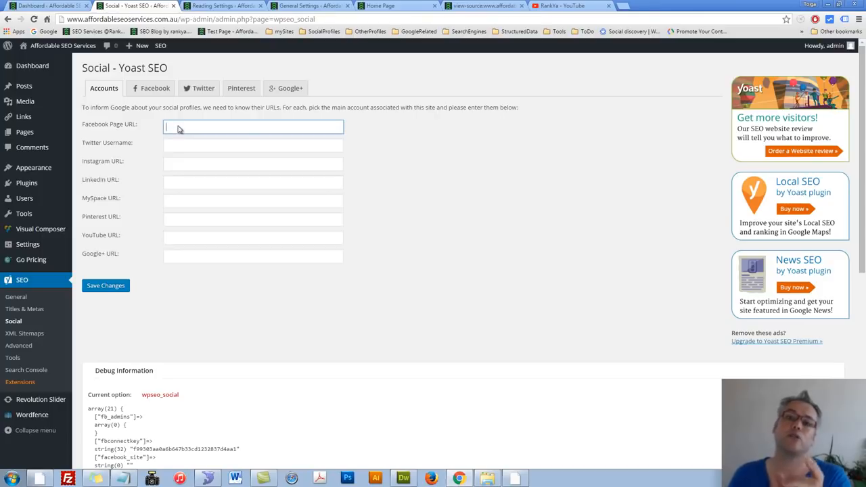
# Step: In Yoast's Facebook social settings, choose the PayPal checkout picture from the Media Library as the default image
pyautogui.click(140, 90)
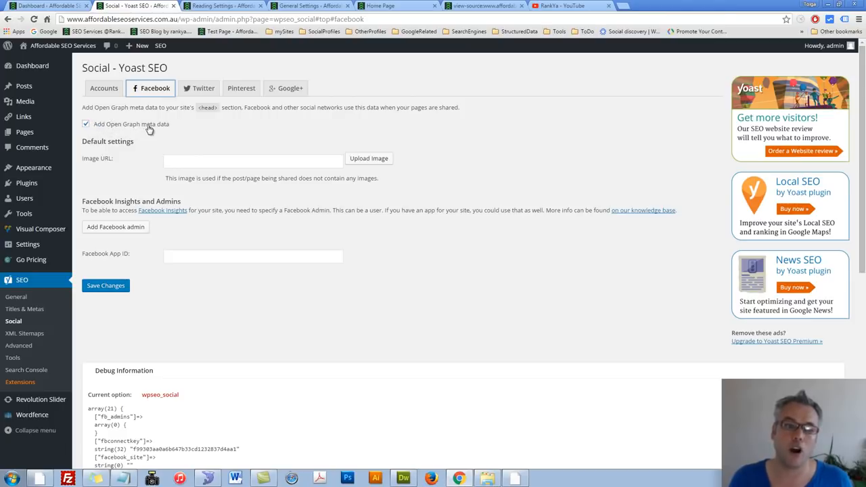
pyautogui.click(384, 163)
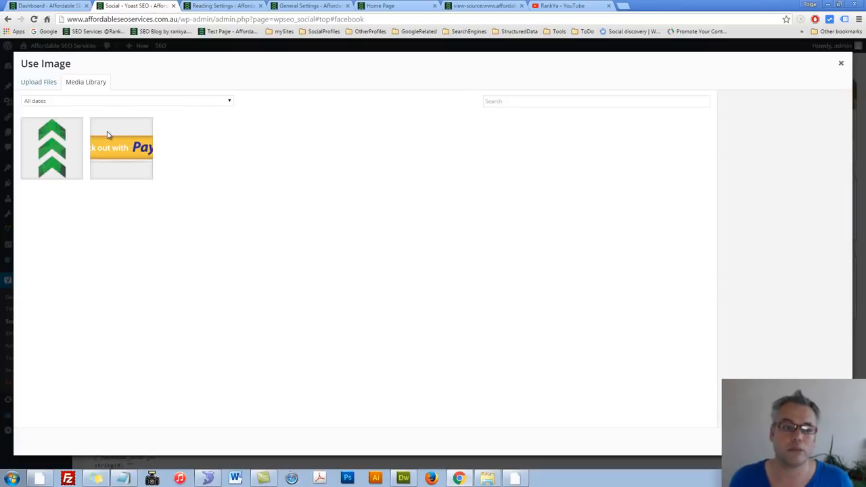
pyautogui.click(124, 150)
pyautogui.click(821, 442)
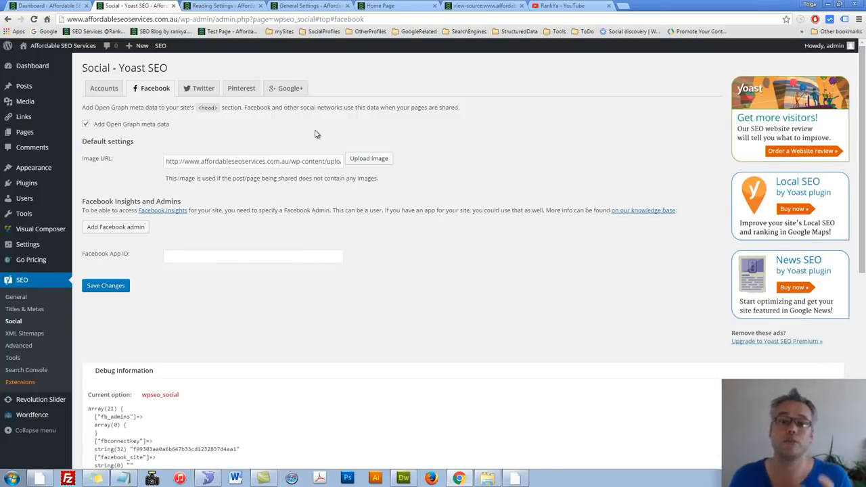
# Step: Examine the Open Graph meta tags, from og:locale to og:site_name, in the home page's source code
pyautogui.click(380, 5)
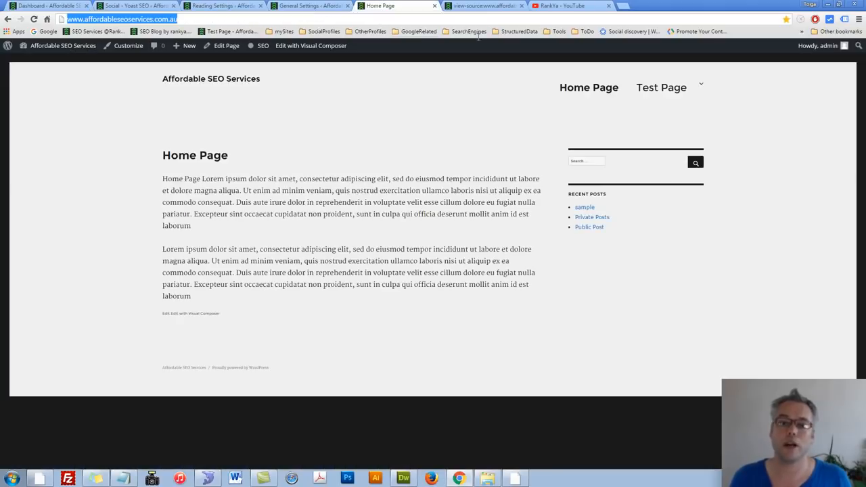
pyautogui.click(484, 5)
pyautogui.click(241, 155)
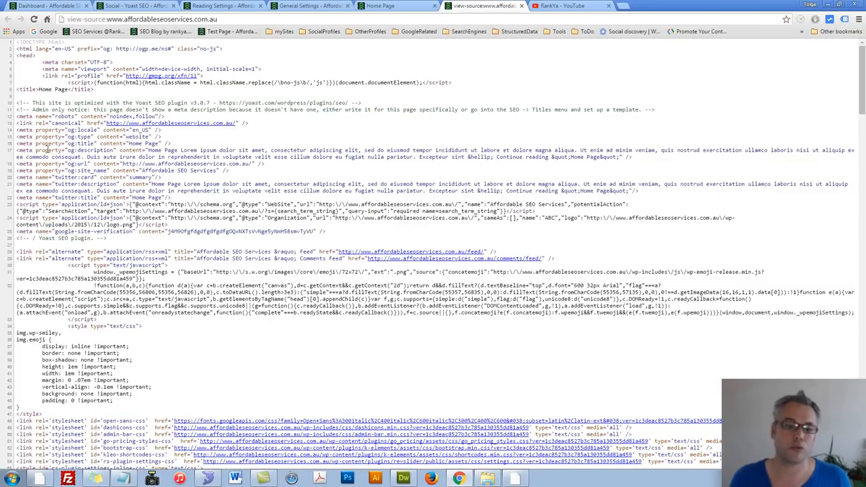
pyautogui.moveTo(17, 127); pyautogui.dragTo(274, 171)
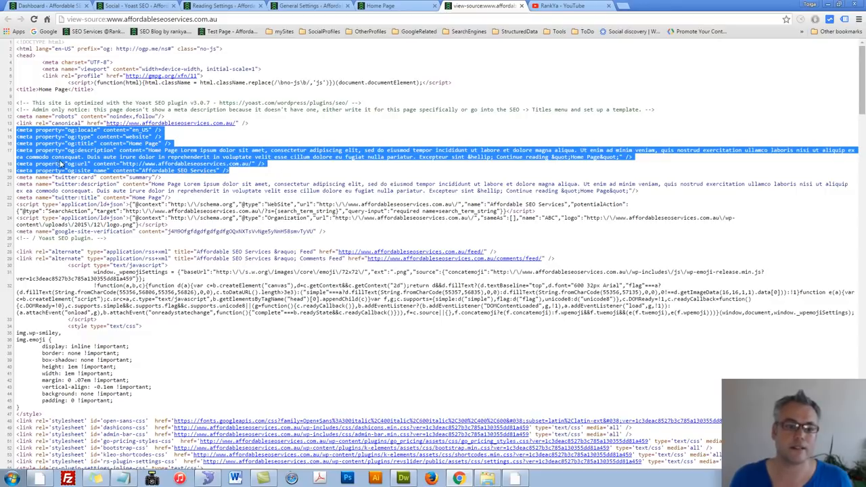
# Step: Disable Open Graph meta data in the Facebook settings, save, and reload the home page's source to check the tags
pyautogui.click(150, 8)
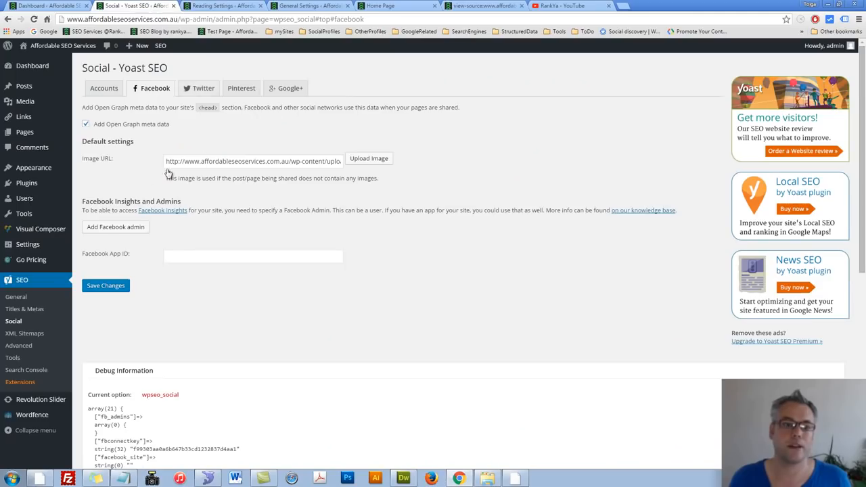
pyautogui.click(85, 123)
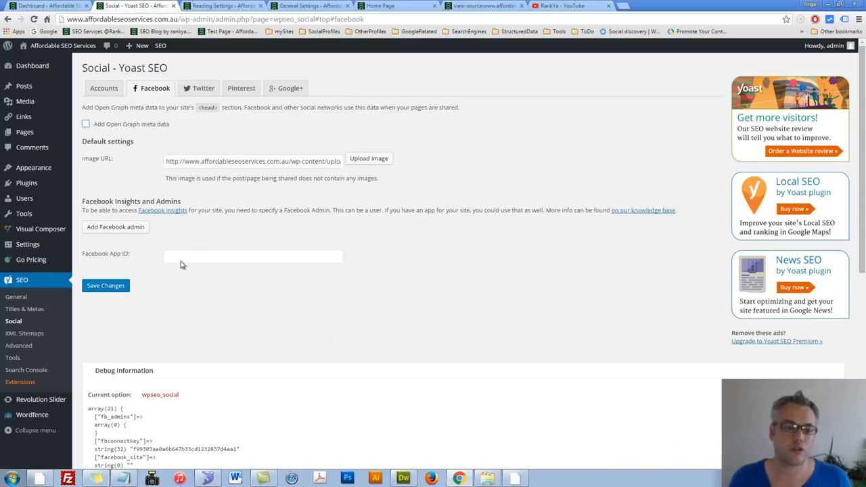
pyautogui.click(105, 286)
pyautogui.click(483, 5)
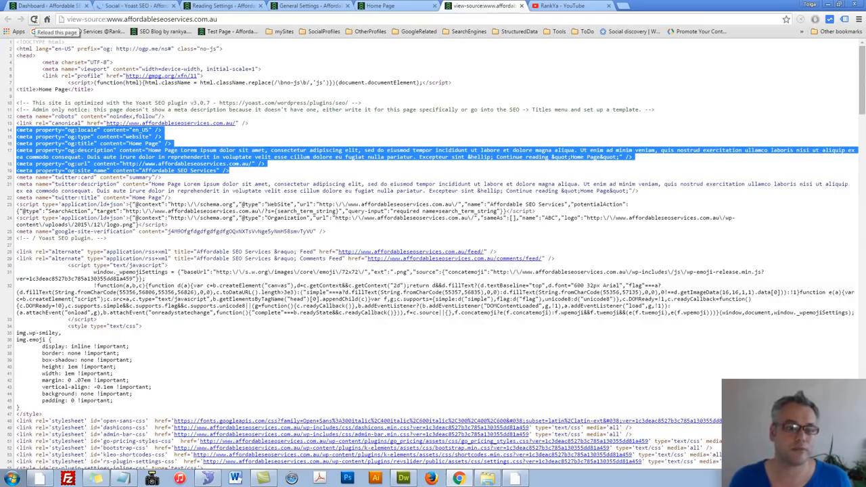
pyautogui.click(34, 19)
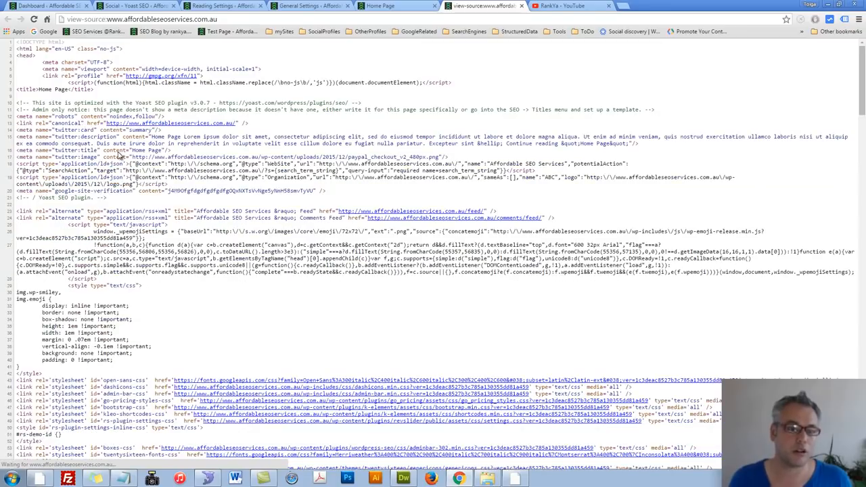
# Step: Re-enable Open Graph meta data in the Facebook settings and save, leaving the Facebook App ID empty
pyautogui.click(135, 5)
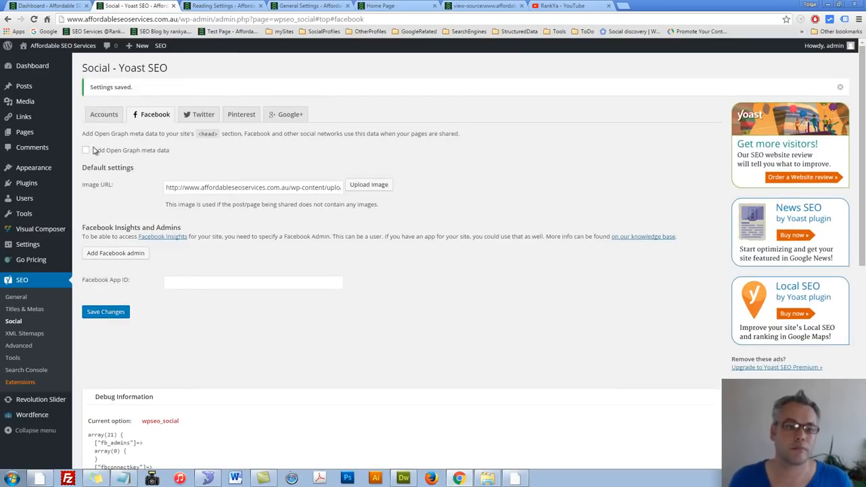
pyautogui.click(106, 312)
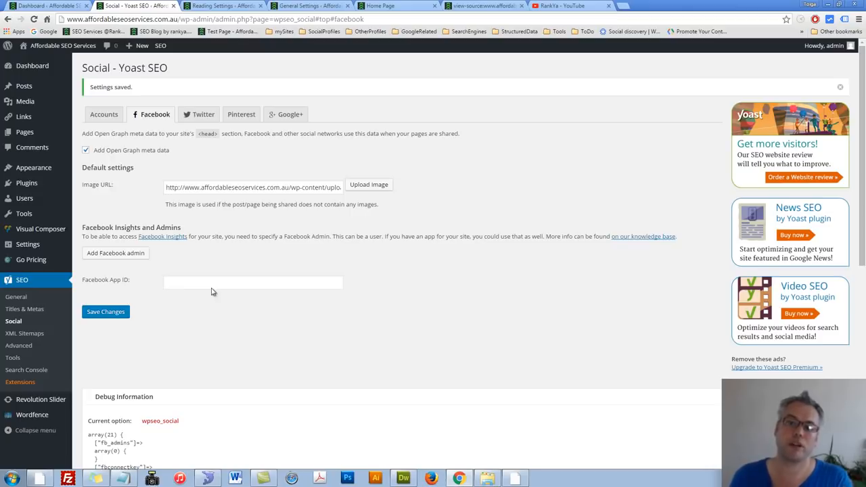
pyautogui.click(255, 289)
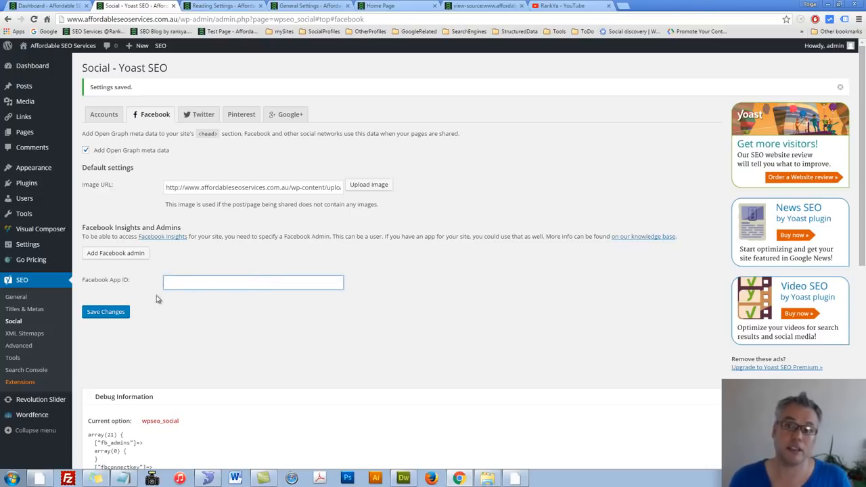
pyautogui.click(208, 305)
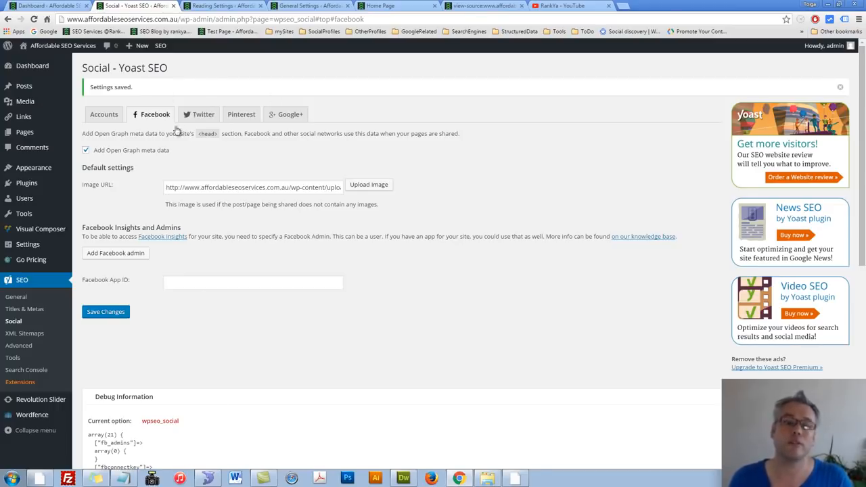
# Step: Compare Yoast's Twitter settings with the Twitter card tags in the home page's source, and view the default card type options
pyautogui.click(201, 115)
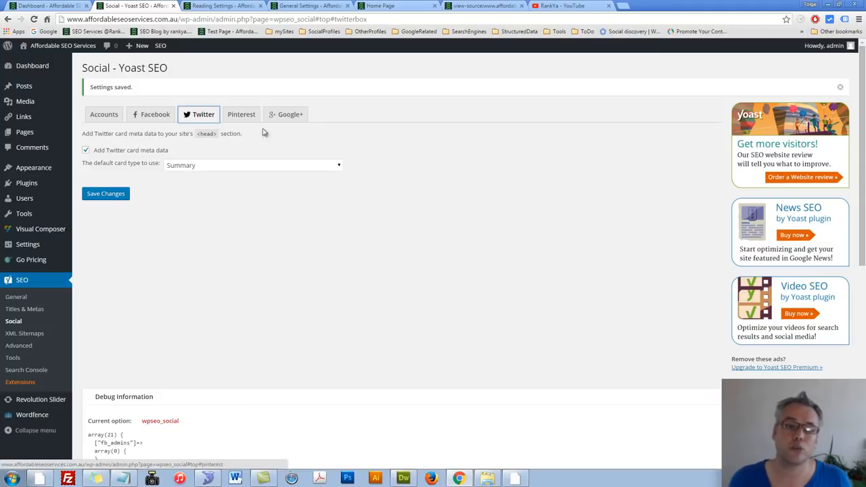
pyautogui.click(485, 6)
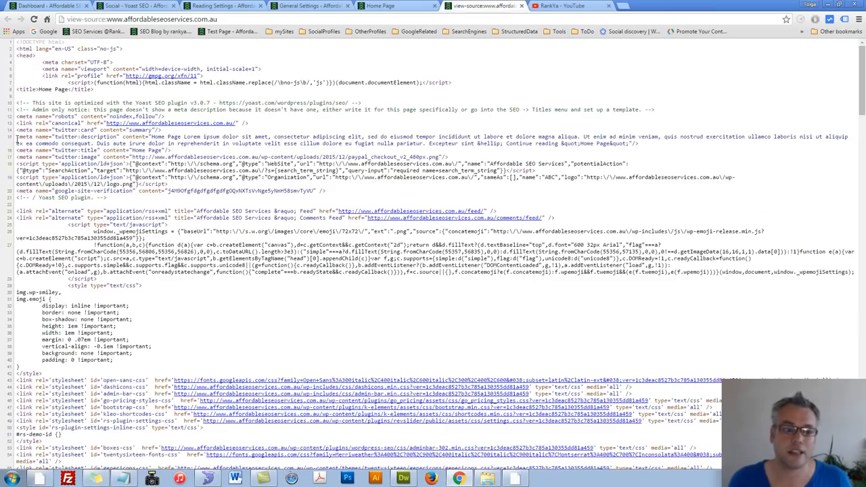
pyautogui.moveTo(15, 129); pyautogui.dragTo(462, 156)
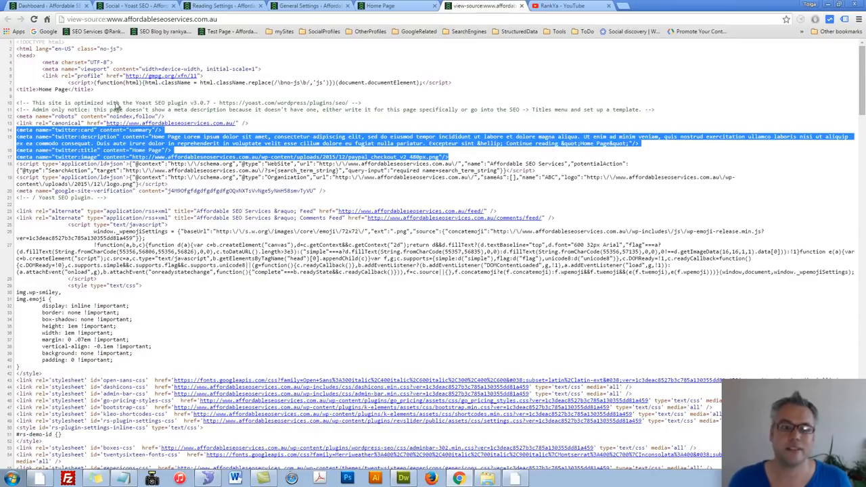
pyautogui.click(143, 7)
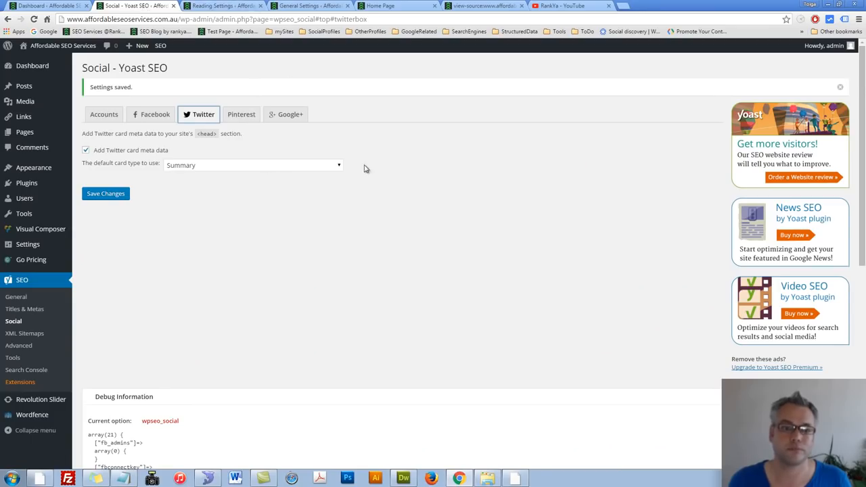
pyautogui.click(340, 168)
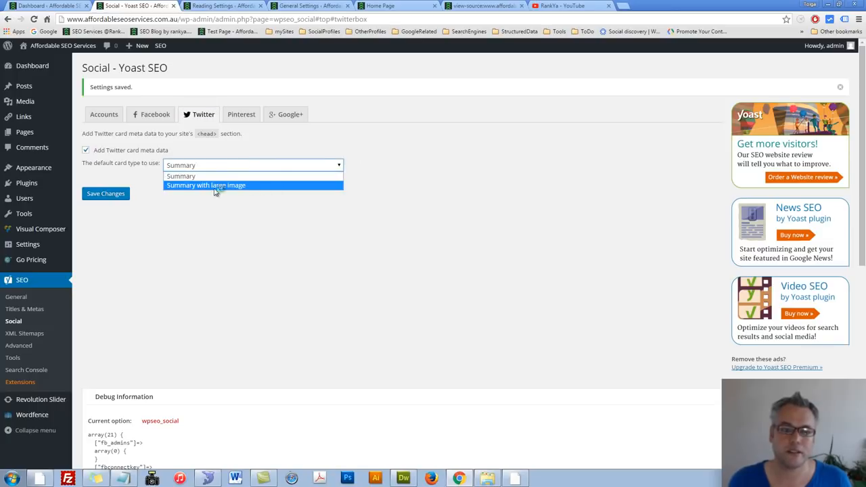
pyautogui.click(234, 211)
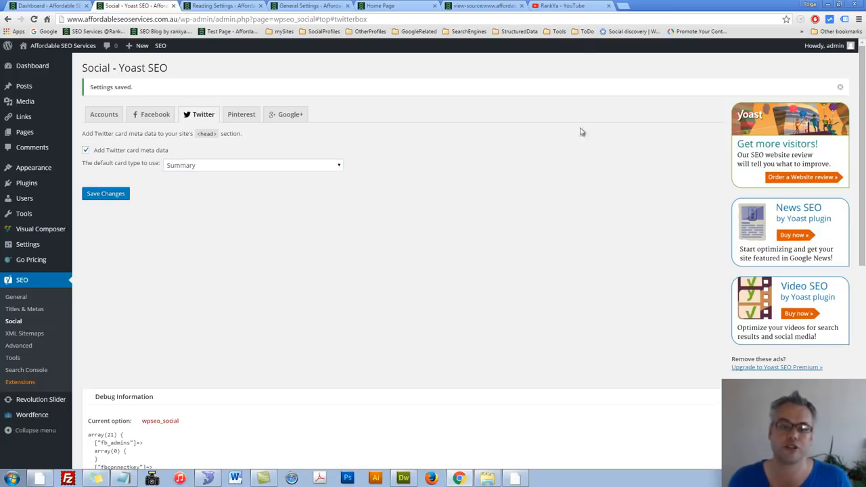
# Step: Open Twitter's Card validator from the StructuredData bookmarks in a separate browser tab and look at its card URL field
pyautogui.click(623, 6)
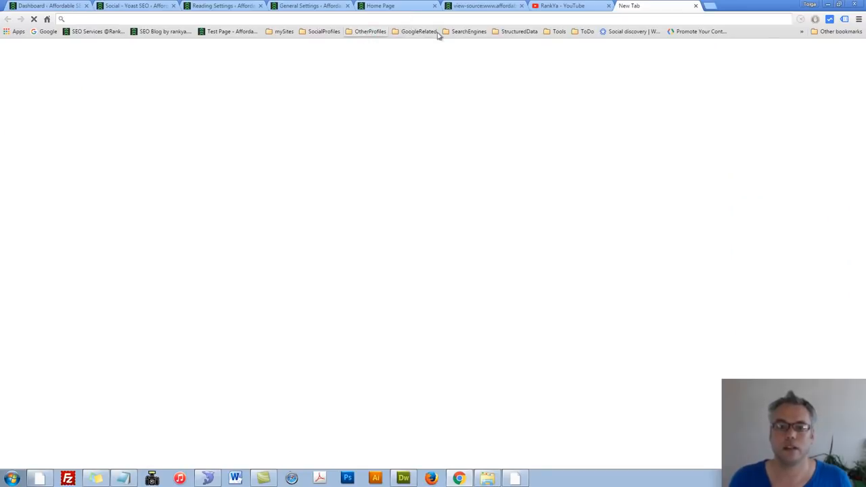
pyautogui.click(510, 33)
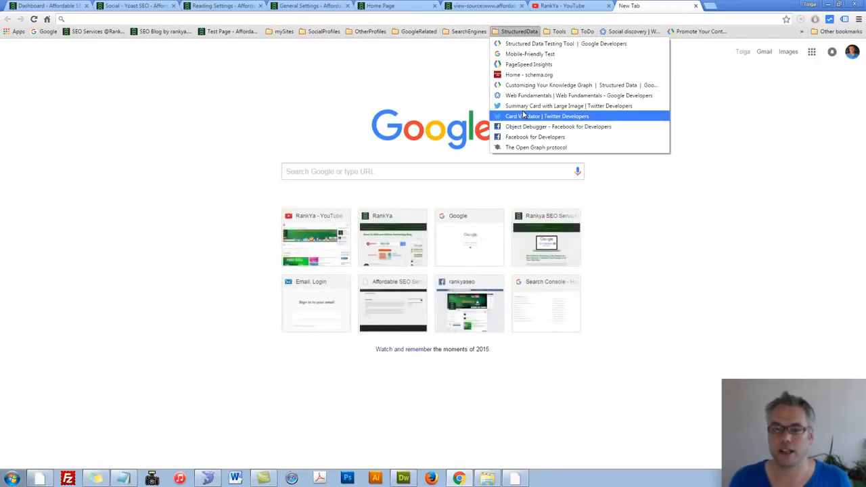
pyautogui.click(368, 84)
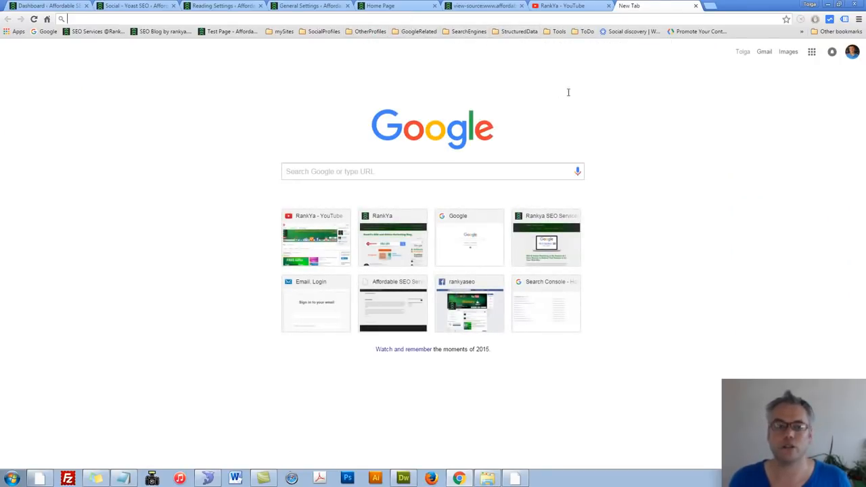
pyautogui.click(521, 32)
pyautogui.click(517, 117)
pyautogui.click(148, 23)
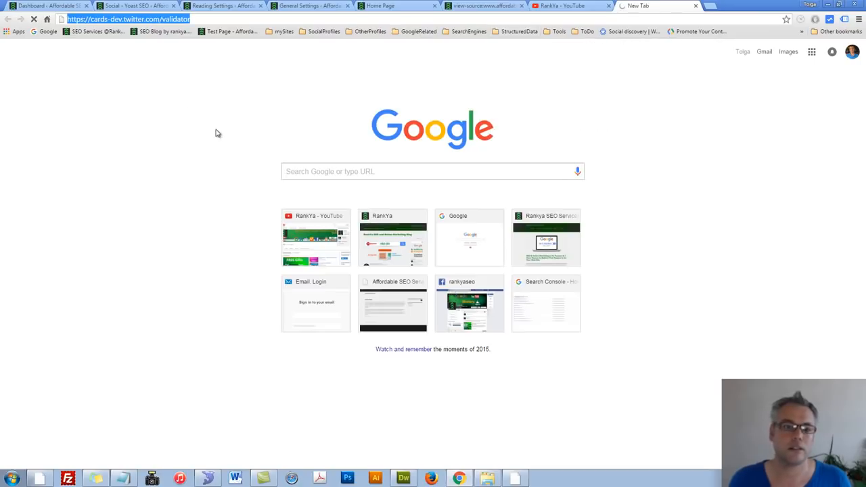
pyautogui.click(226, 155)
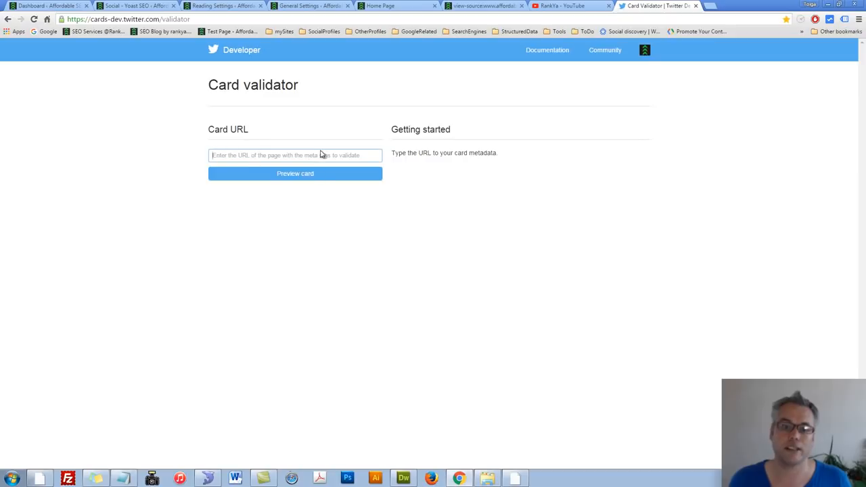
# Step: Set the default Twitter card type to Summary with large image in Yoast's Social settings and save the changes
pyautogui.click(135, 6)
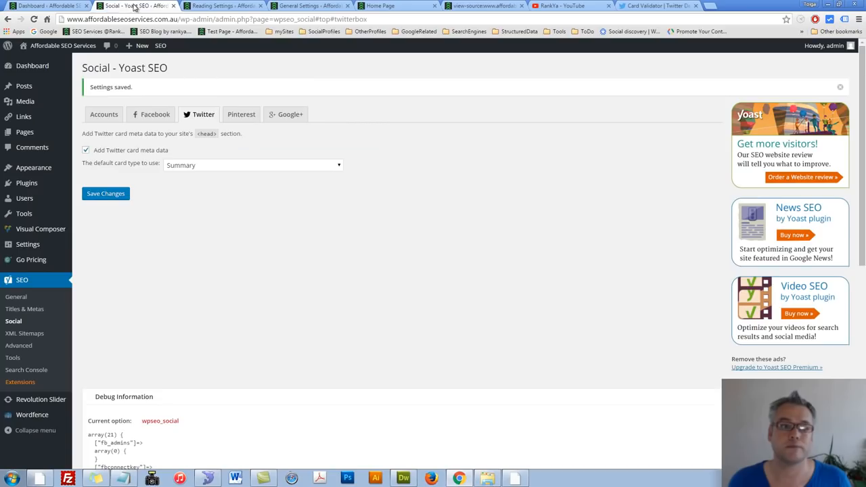
pyautogui.click(230, 166)
pyautogui.click(228, 189)
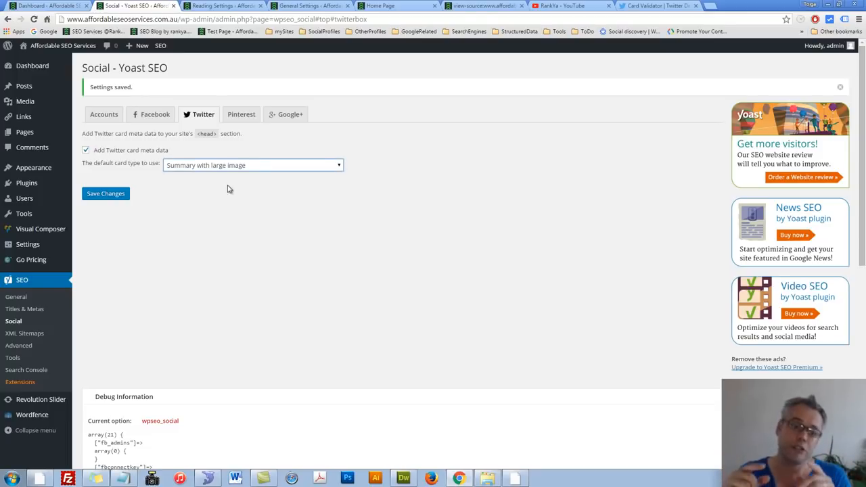
pyautogui.click(105, 195)
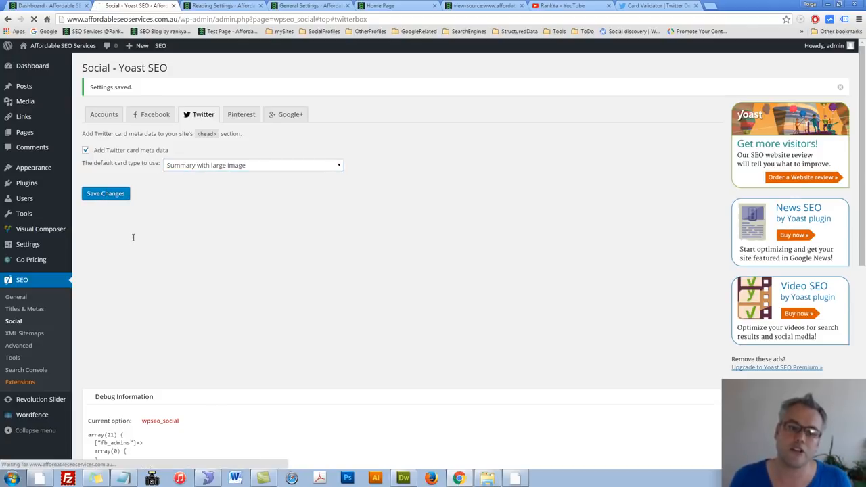
# Step: Refresh the home page's source code and examine the content of its twitter:card meta tag
pyautogui.click(484, 6)
pyautogui.click(213, 176)
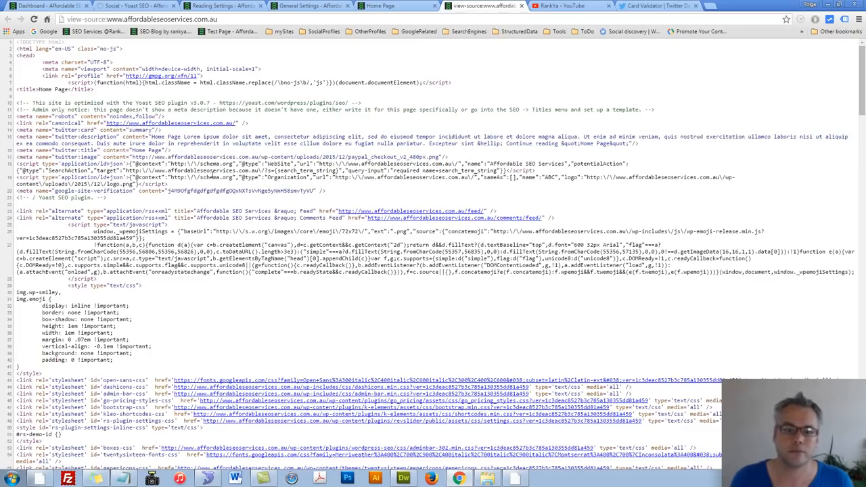
pyautogui.doubleClick(139, 130)
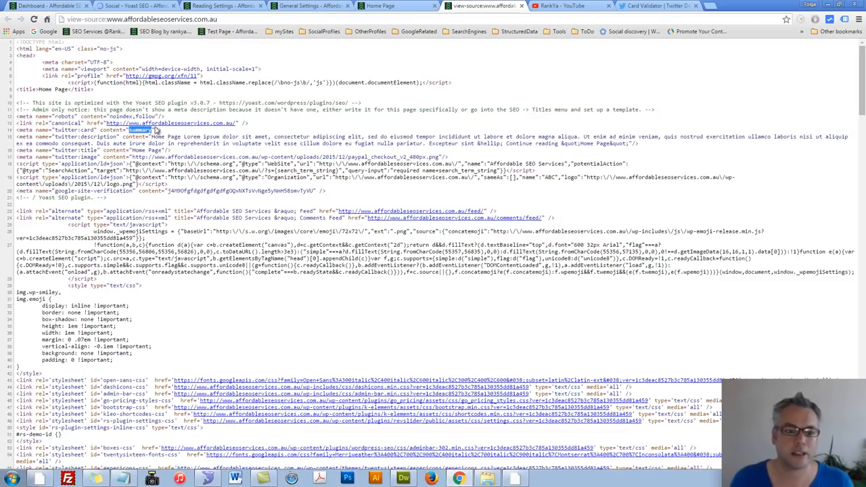
pyautogui.click(33, 19)
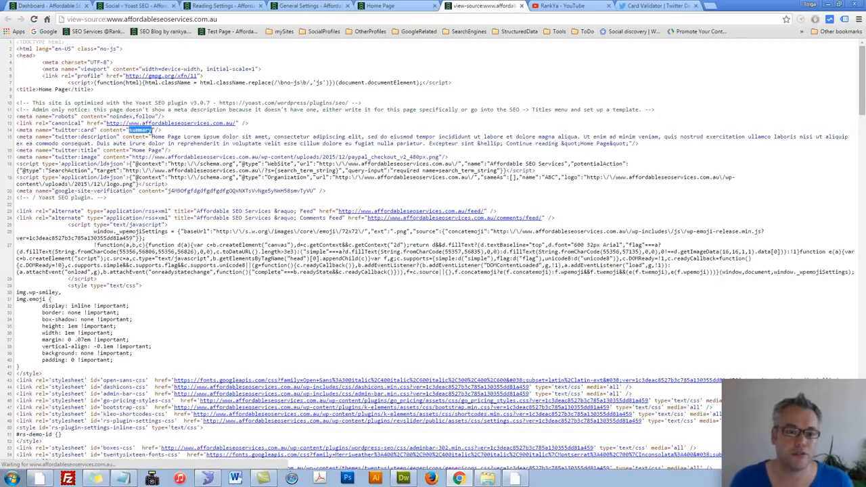
pyautogui.tripleClick(144, 187)
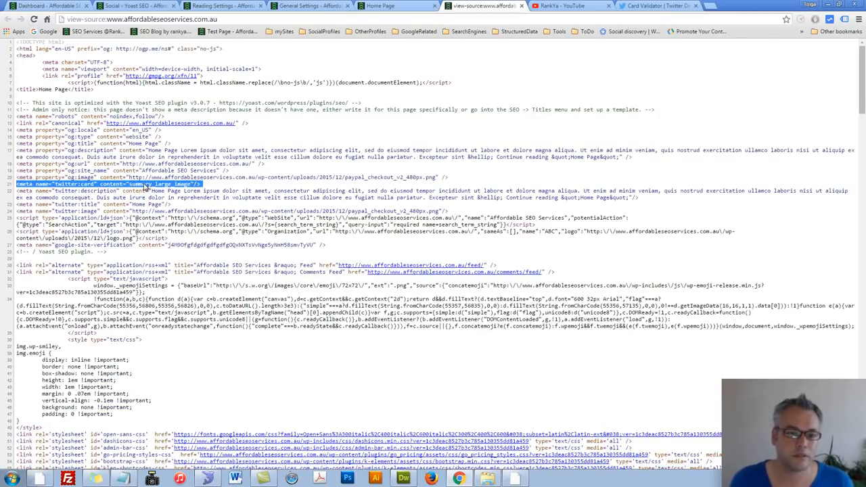
# Step: View Yoast's Pinterest verification setting, and turn on Google+ specific post meta data in the Social settings
pyautogui.click(135, 6)
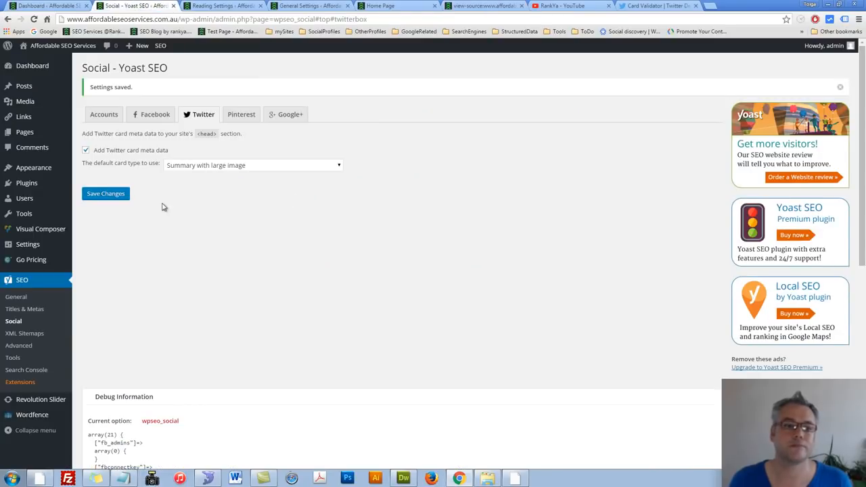
pyautogui.click(237, 114)
pyautogui.click(185, 175)
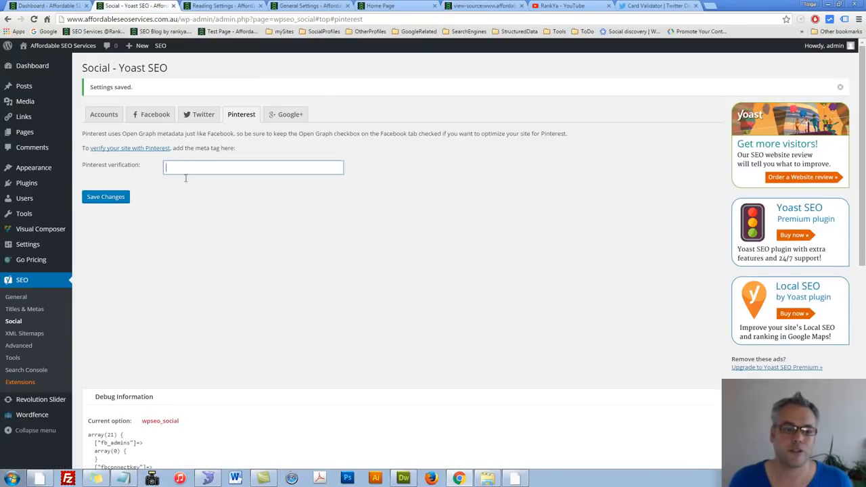
pyautogui.click(290, 114)
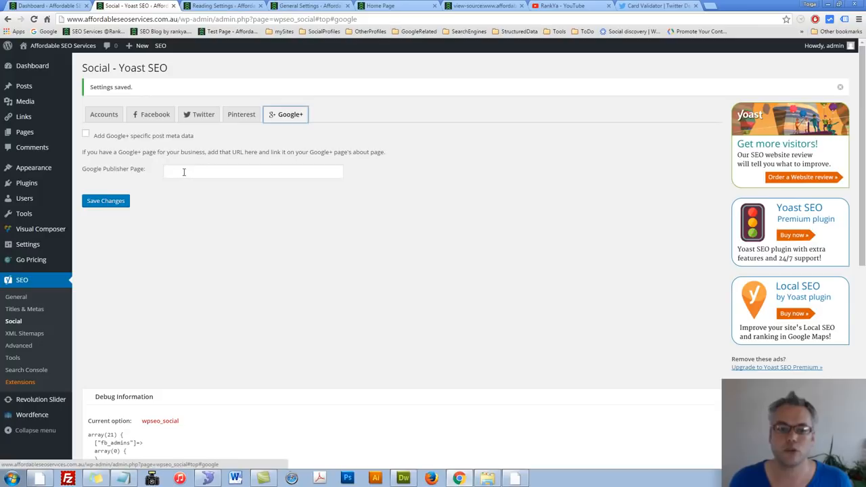
pyautogui.click(86, 134)
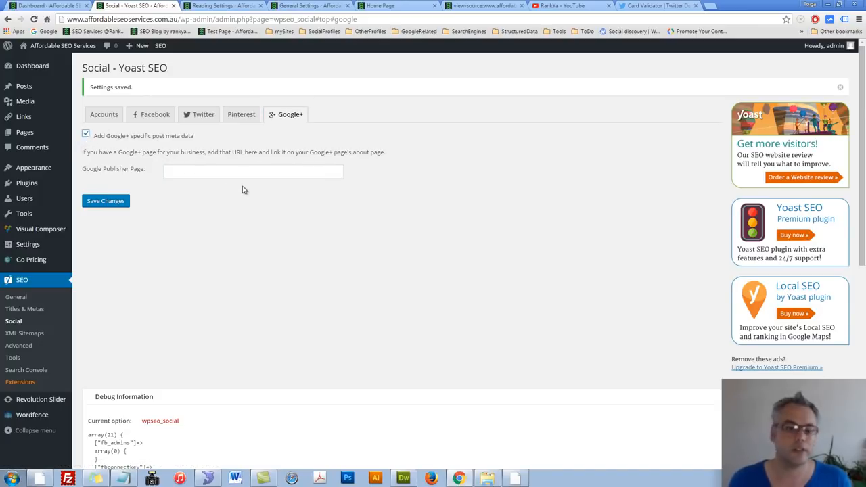
# Step: Switch Yoast's XML sitemap functionality off and back on, and view the site's XML sitemap index in a separate browser tab
pyautogui.click(22, 335)
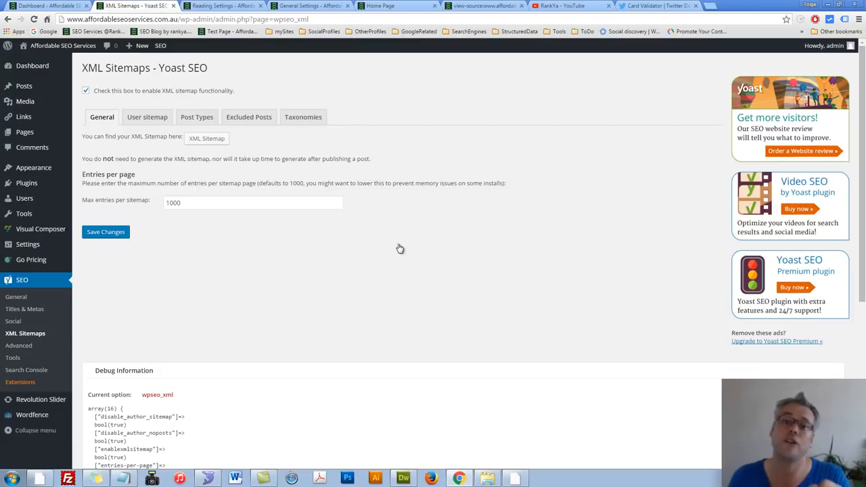
pyautogui.click(86, 91)
pyautogui.click(86, 91)
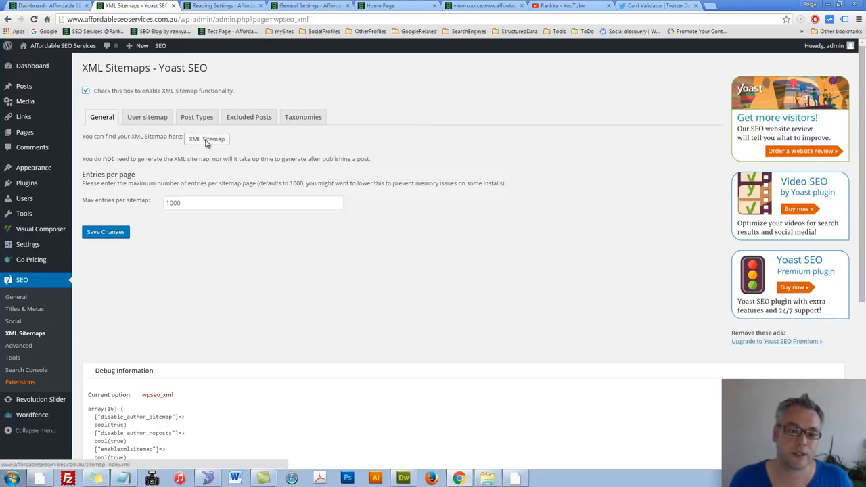
pyautogui.middleClick(207, 142)
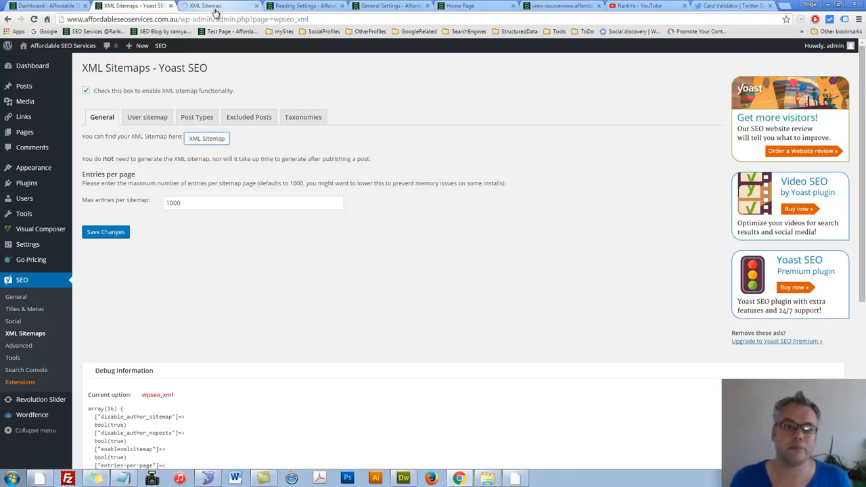
pyautogui.click(215, 11)
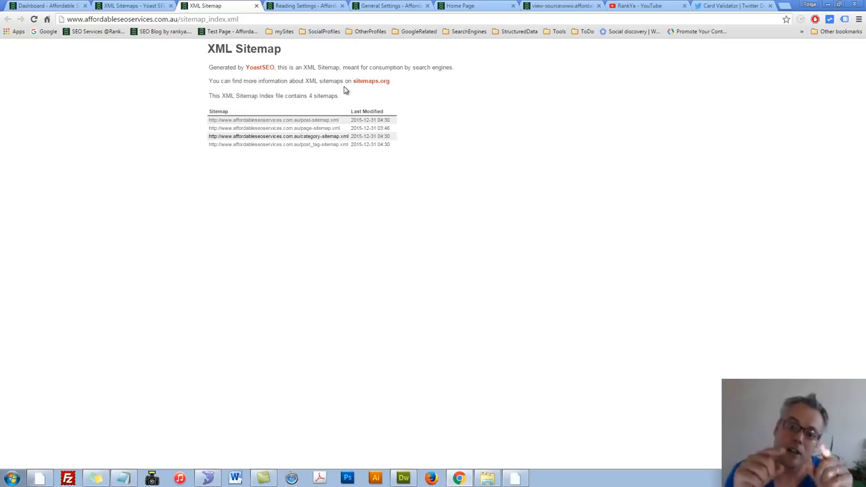
# Step: Exclude the Posts and Pages post types from the sitemap in Yoast's XML Sitemaps settings and save the changes
pyautogui.click(131, 6)
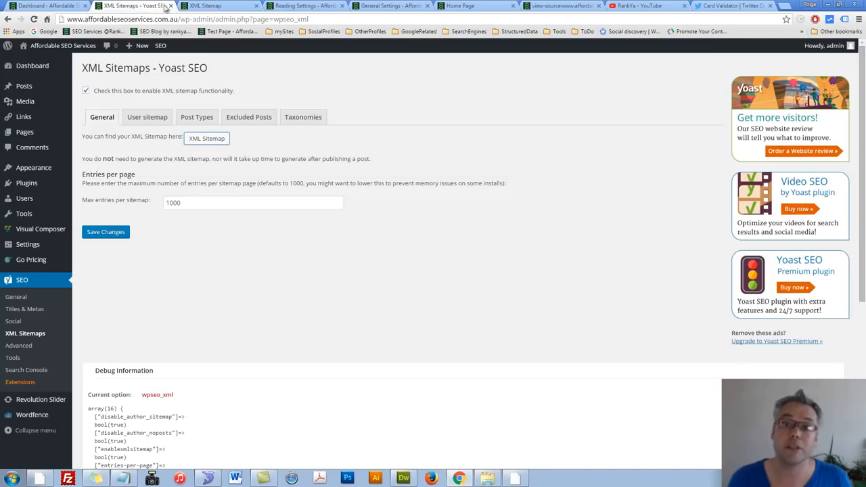
pyautogui.click(124, 117)
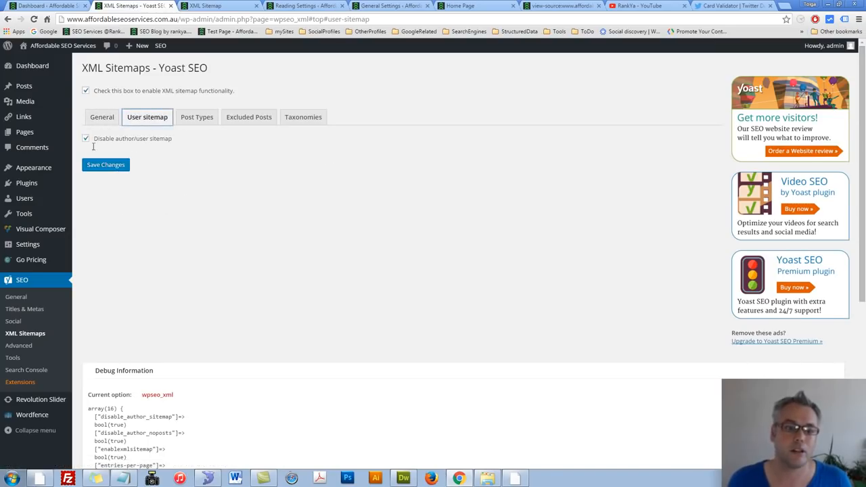
pyautogui.click(191, 119)
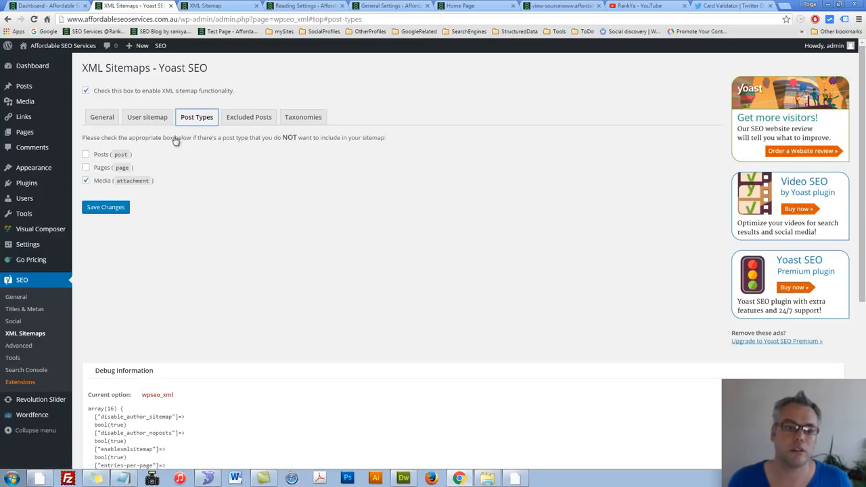
pyautogui.click(86, 168)
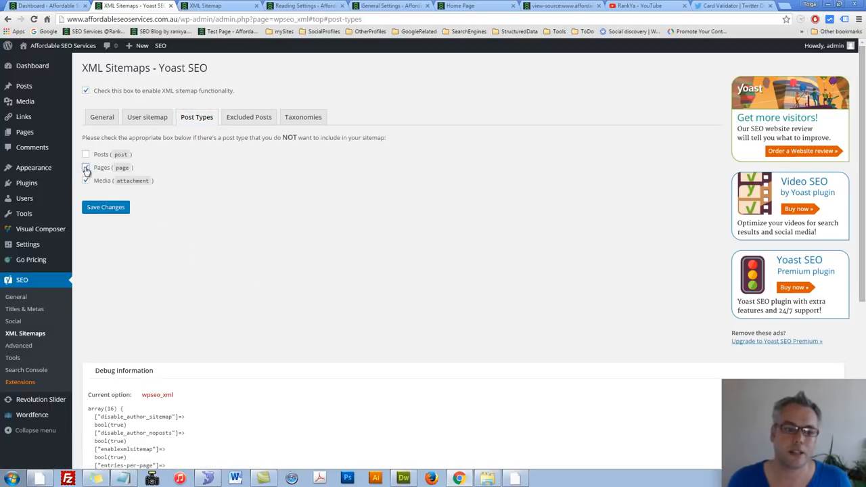
pyautogui.click(85, 155)
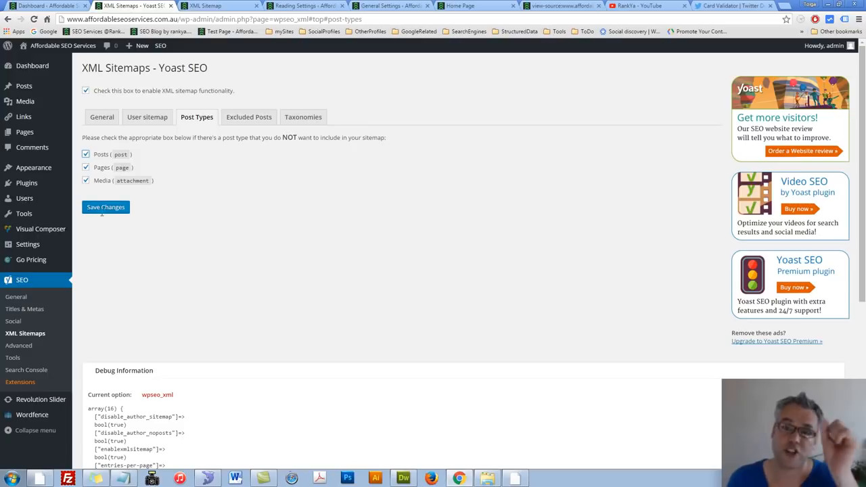
pyautogui.click(108, 213)
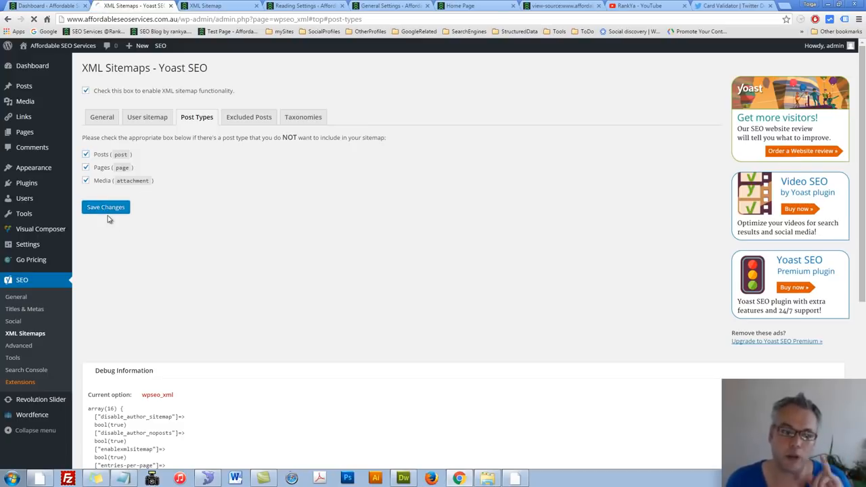
# Step: Close the General Settings browser tab and refresh the XML sitemap index to check which sitemaps it lists
pyautogui.click(388, 6)
pyautogui.click(428, 6)
pyautogui.click(220, 6)
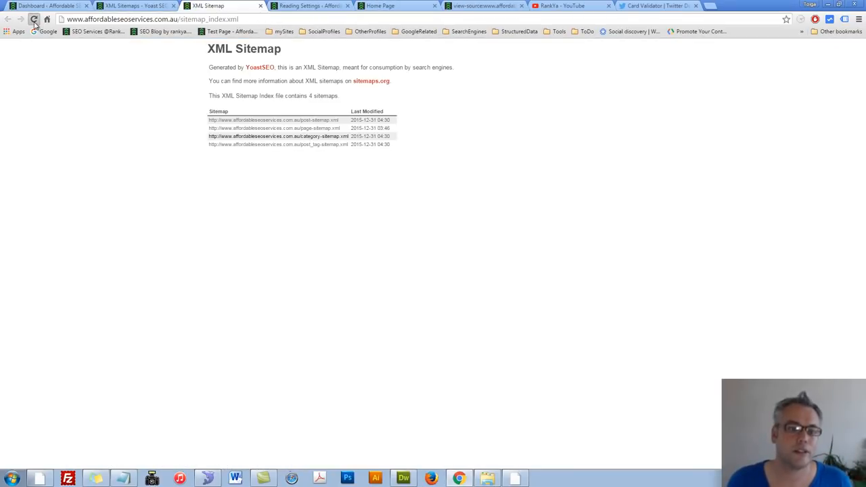
pyautogui.click(34, 22)
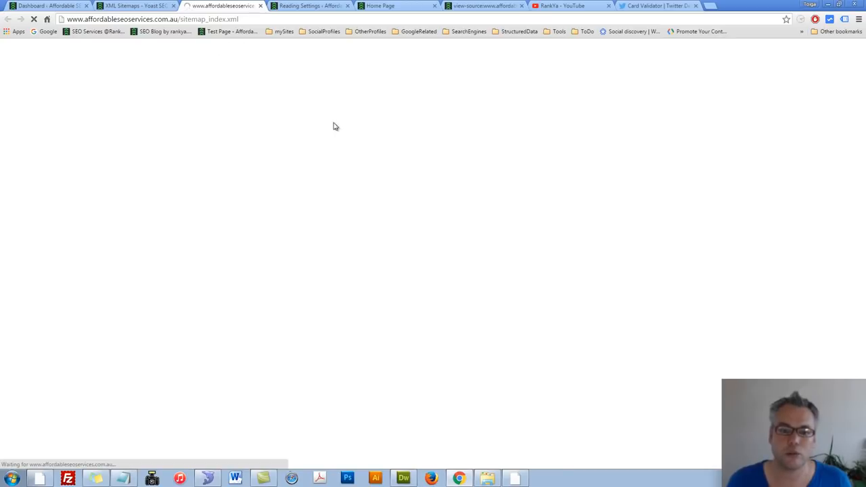
# Step: Include Posts and Pages in the sitemap again, leaving only Media excluded, and save the changes
pyautogui.click(131, 8)
pyautogui.click(86, 180)
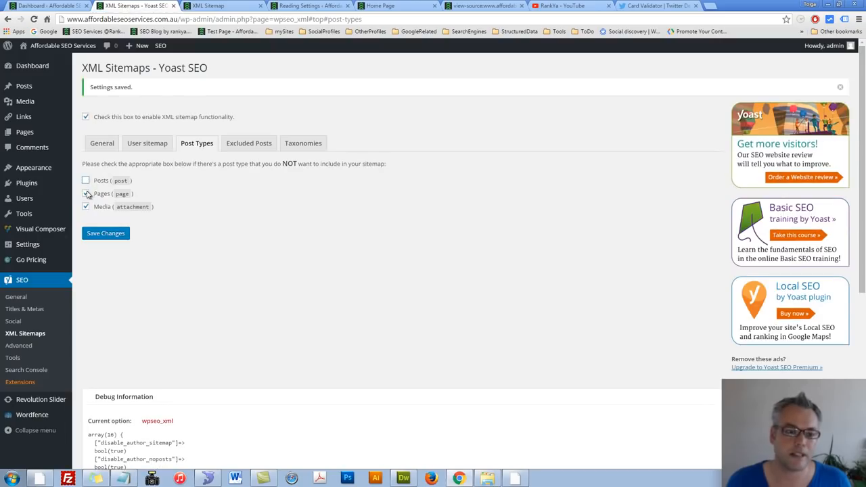
pyautogui.click(86, 194)
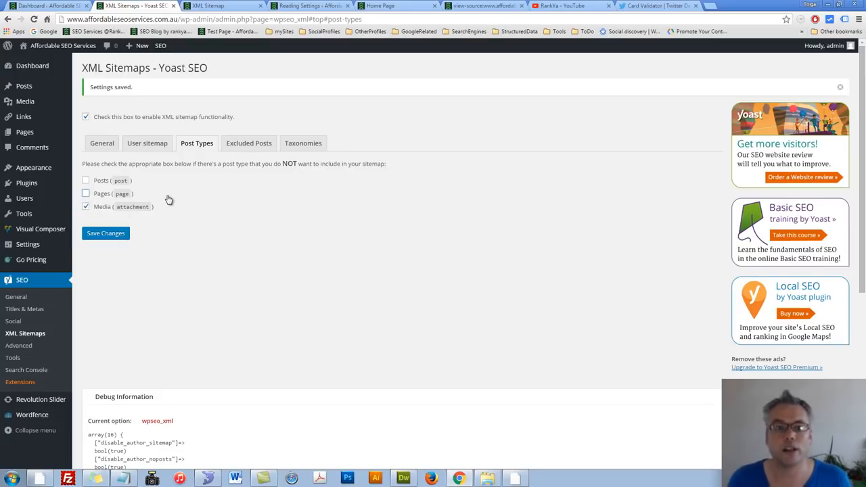
pyautogui.click(104, 235)
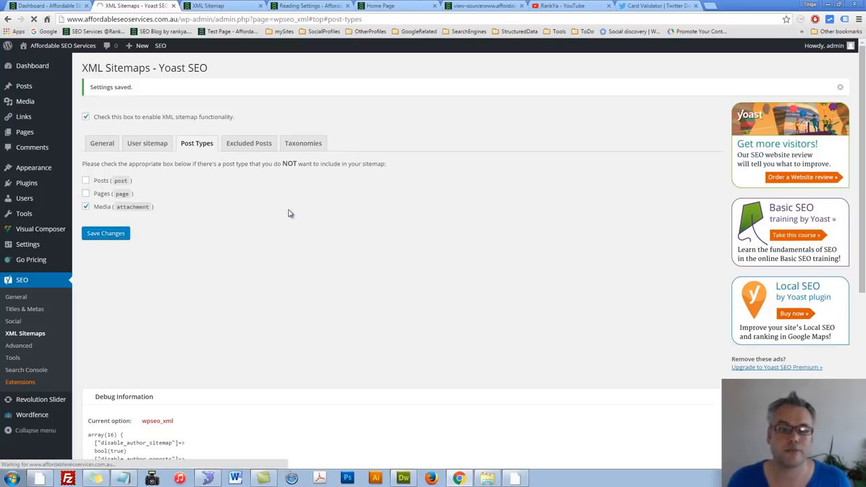
# Step: View the Excluded Posts setting, open the "sample" post for editing in a separate tab and copy its post ID, 80, from the URL
pyautogui.click(249, 143)
pyautogui.click(206, 187)
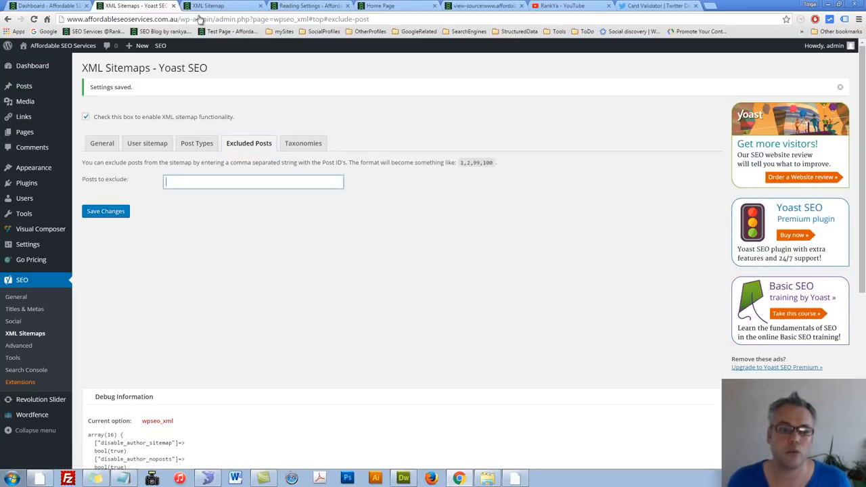
pyautogui.middleClick(87, 86)
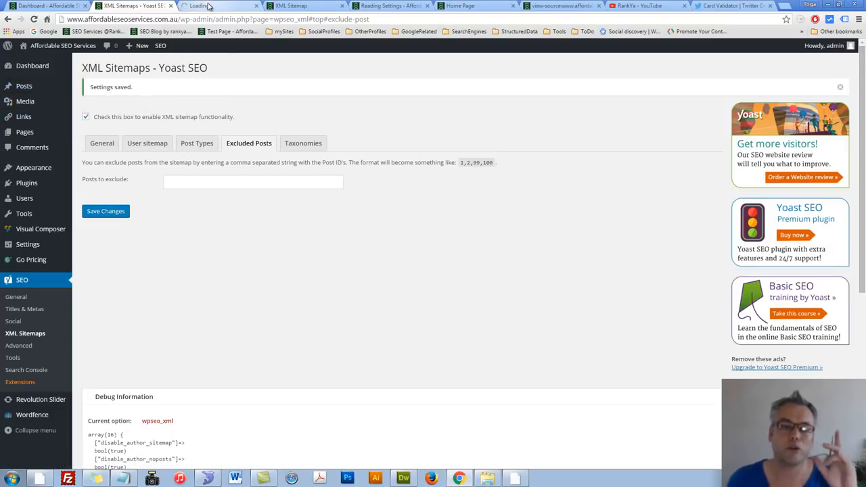
pyautogui.click(209, 5)
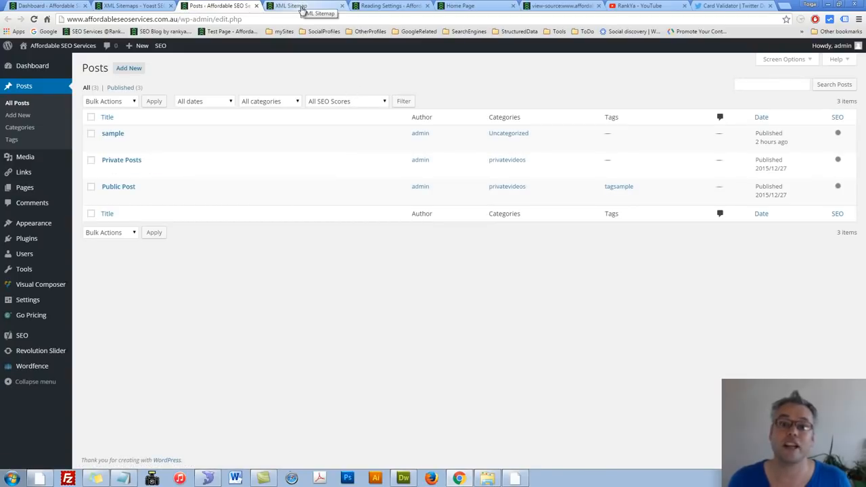
pyautogui.click(106, 140)
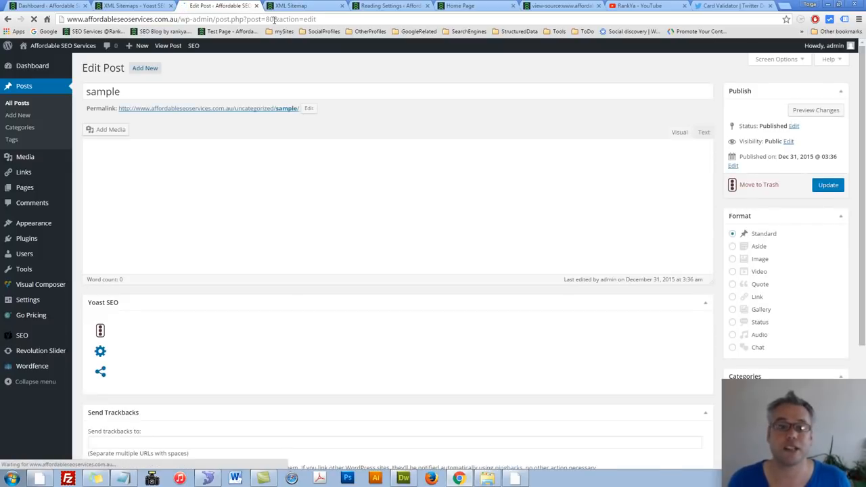
pyautogui.doubleClick(270, 19)
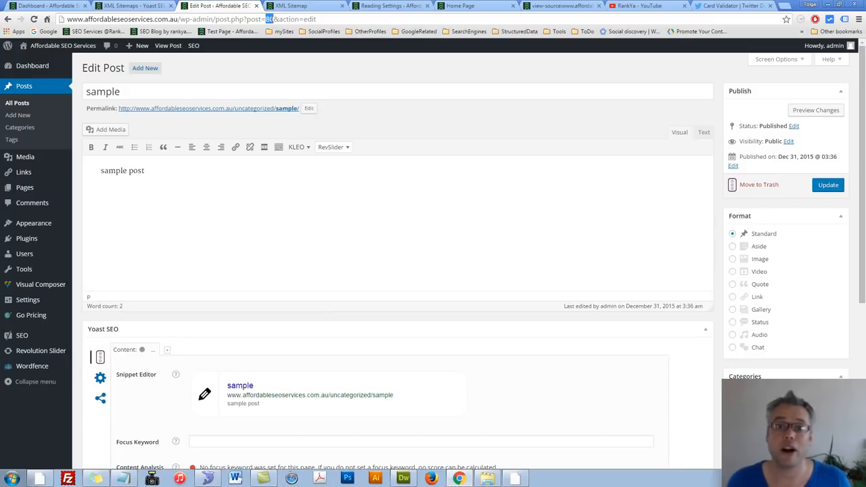
pyautogui.rightClick(270, 21)
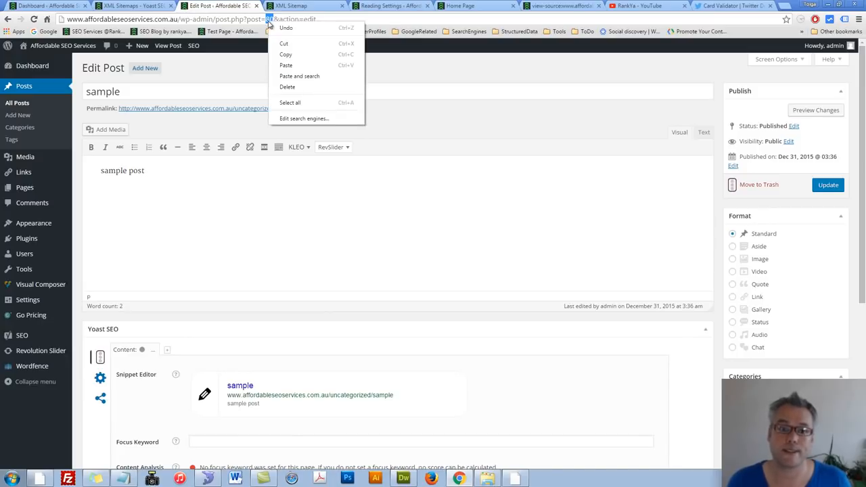
pyautogui.click(284, 54)
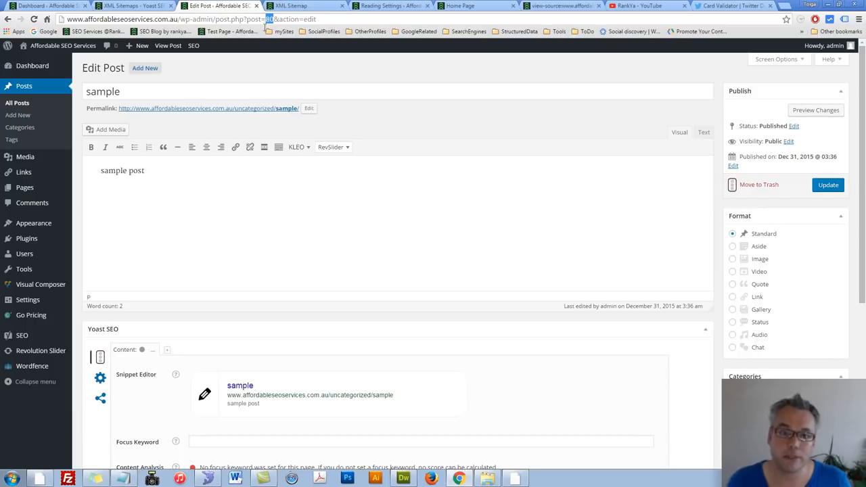
# Step: Enter post ID 80 as the post to exclude in Yoast's XML Sitemaps settings
pyautogui.click(139, 5)
pyautogui.click(259, 181)
pyautogui.hotkey('ctrl', 'v')
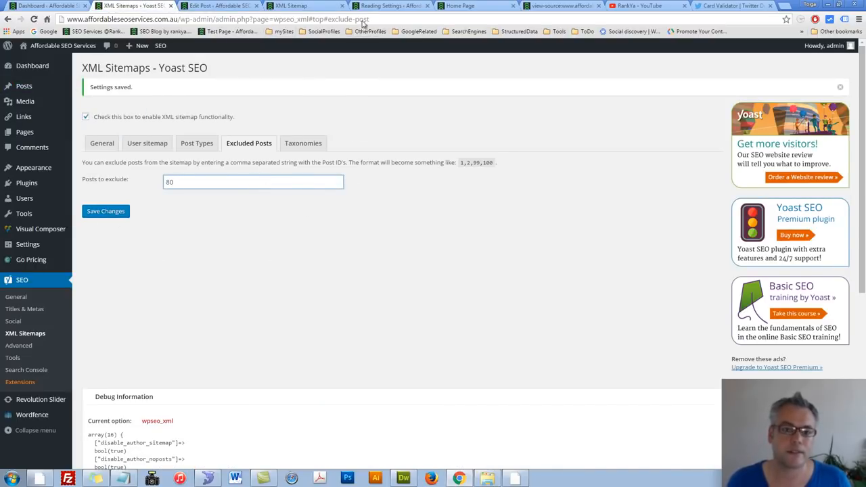
# Step: Refresh the XML sitemap index, examine the post URLs in the post sitemap, and return to the Excluded Posts setting
pyautogui.click(310, 8)
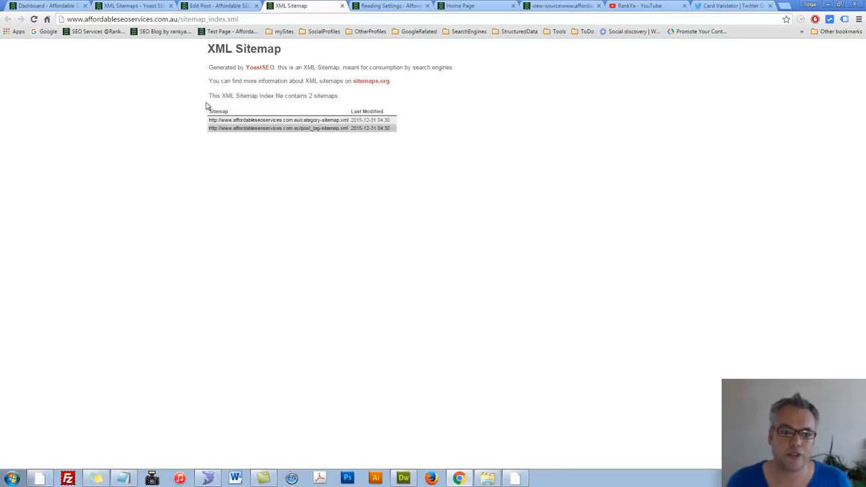
pyautogui.click(34, 19)
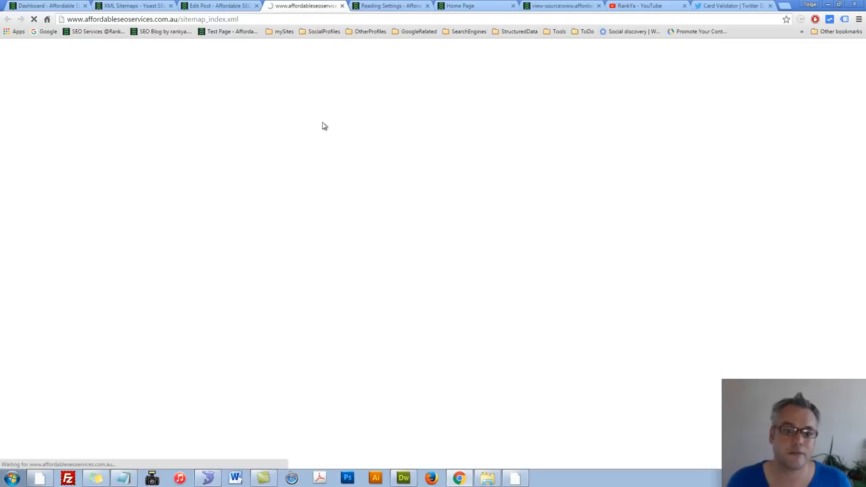
pyautogui.click(303, 124)
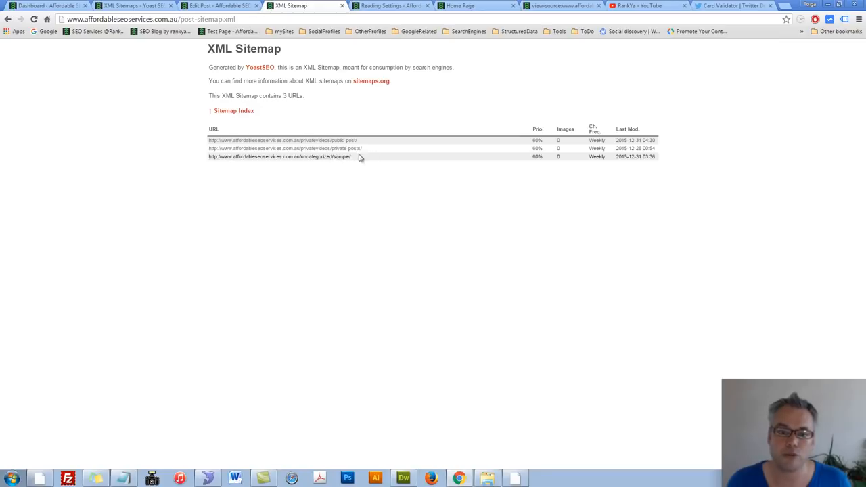
pyautogui.click(134, 5)
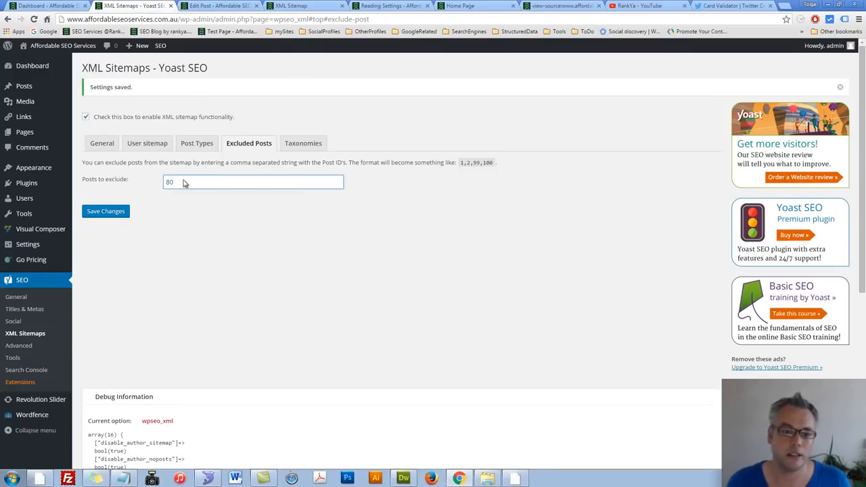
# Step: Save the exclusion of post ID 80, then reload the post sitemap to check its URLs and return to the Excluded Posts setting
pyautogui.moveTo(183, 183); pyautogui.dragTo(121, 184)
pyautogui.click(106, 211)
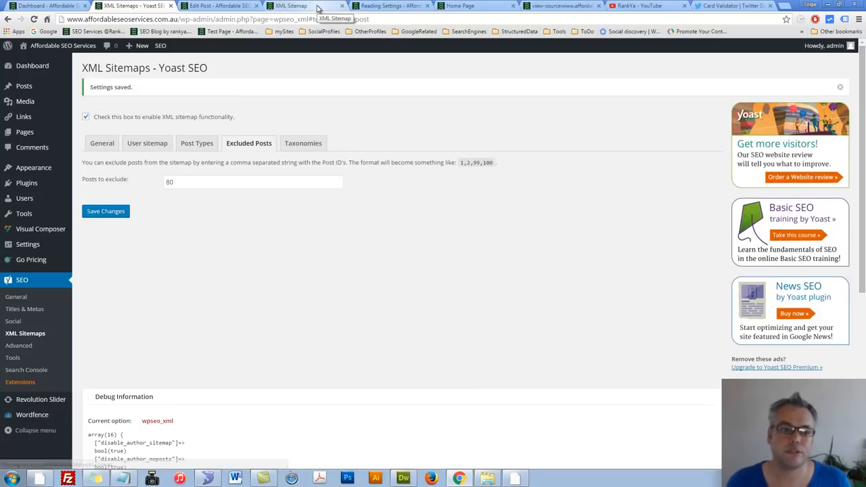
pyautogui.click(318, 8)
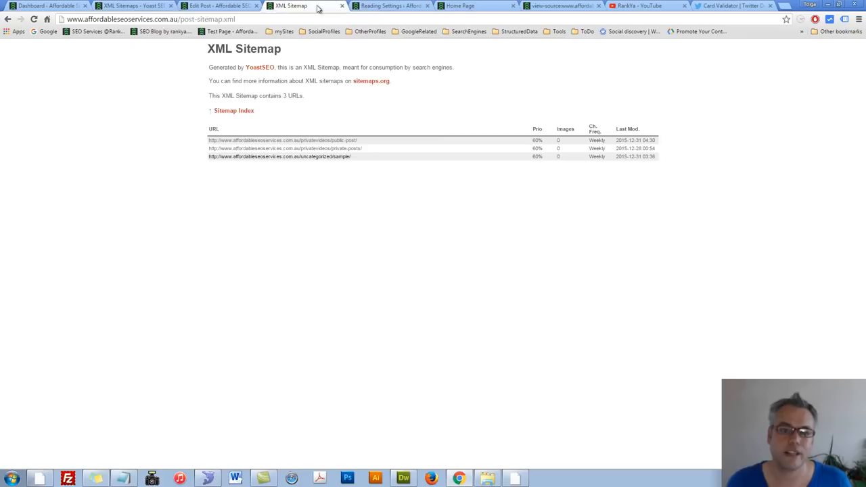
pyautogui.click(34, 19)
pyautogui.click(190, 20)
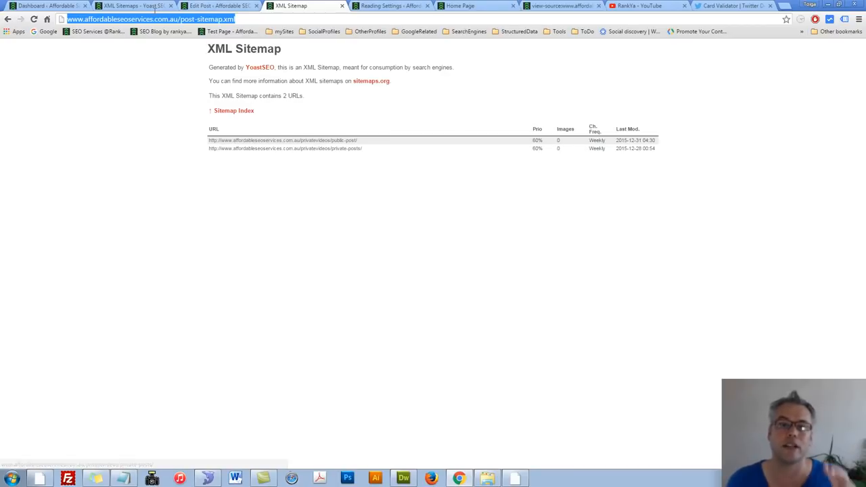
pyautogui.click(146, 5)
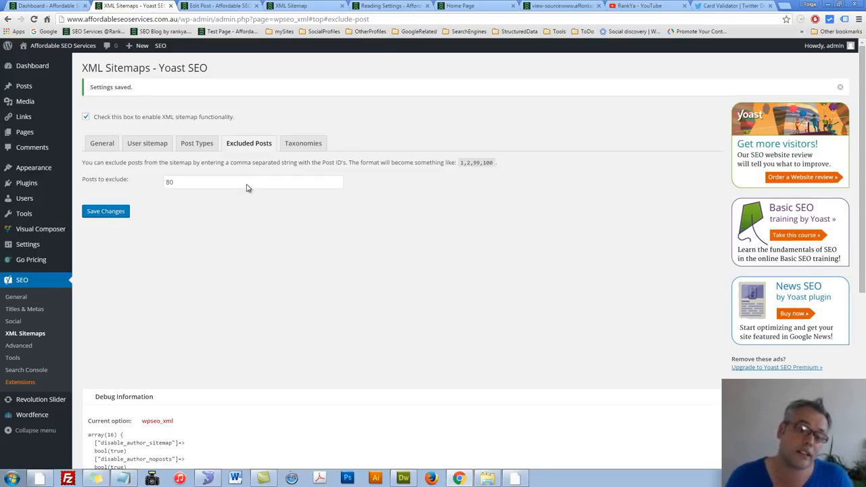
# Step: Exclude the Tags and Format taxonomies from the XML sitemap, leaving Categories included, and save the changes
pyautogui.click(318, 143)
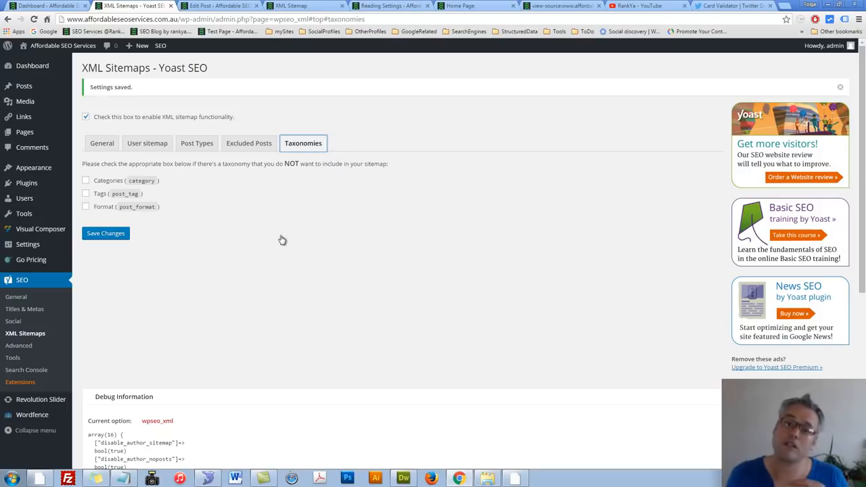
pyautogui.click(86, 207)
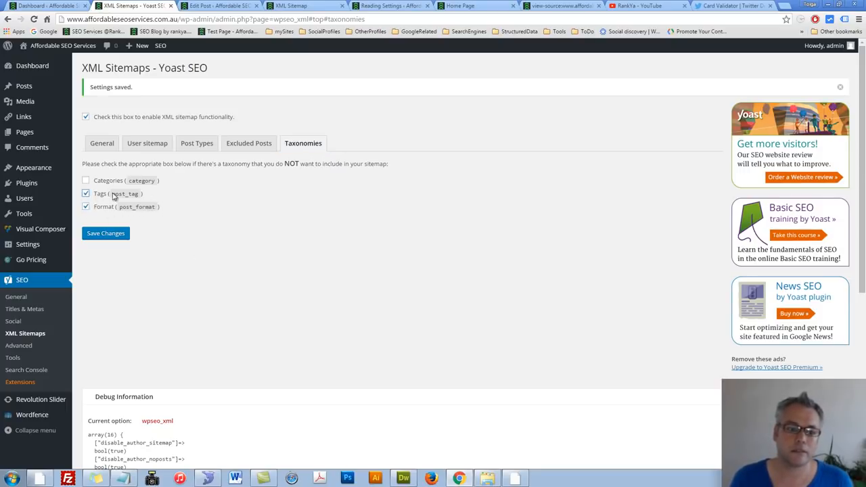
pyautogui.click(122, 238)
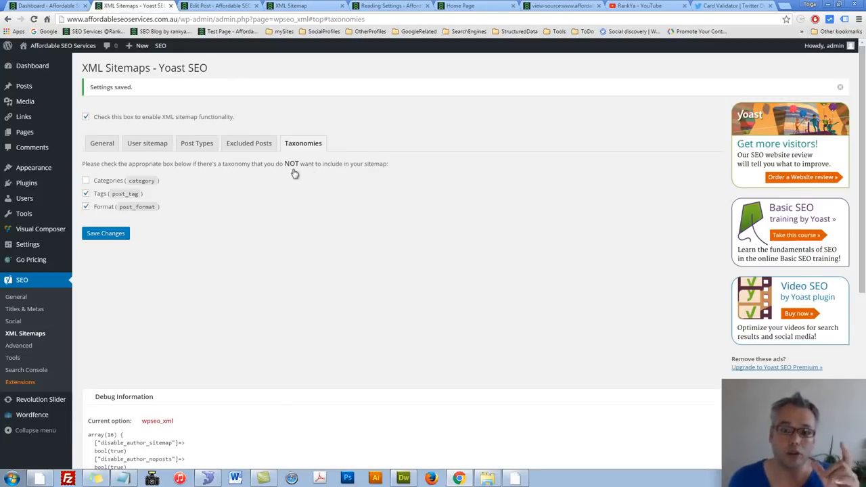
# Step: Check the XML sitemap index for the listed sitemaps, return to the Taxonomies settings and save them again
pyautogui.click(298, 8)
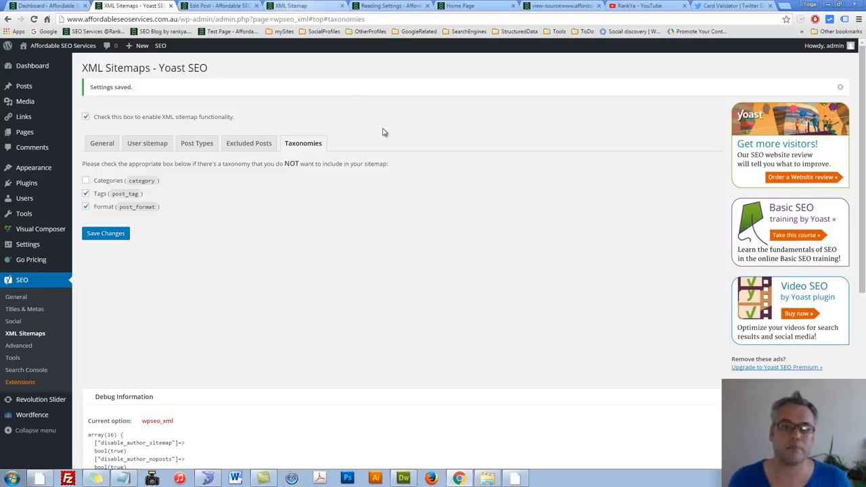
pyautogui.click(249, 113)
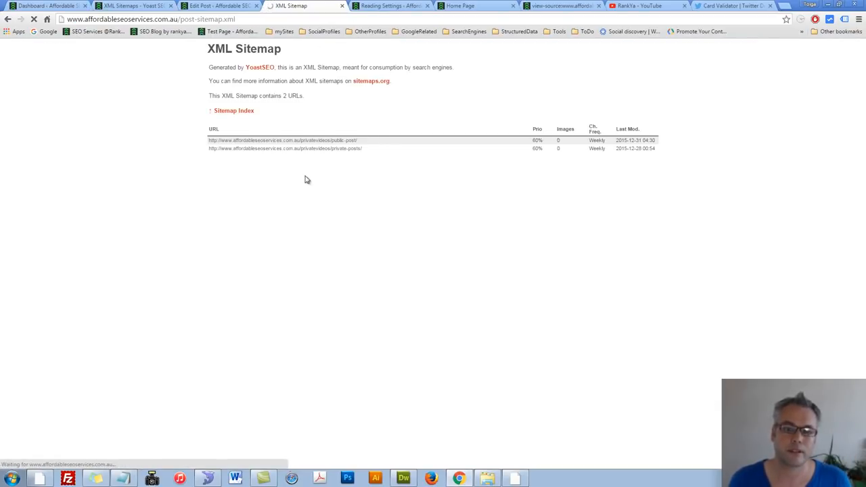
pyautogui.click(132, 6)
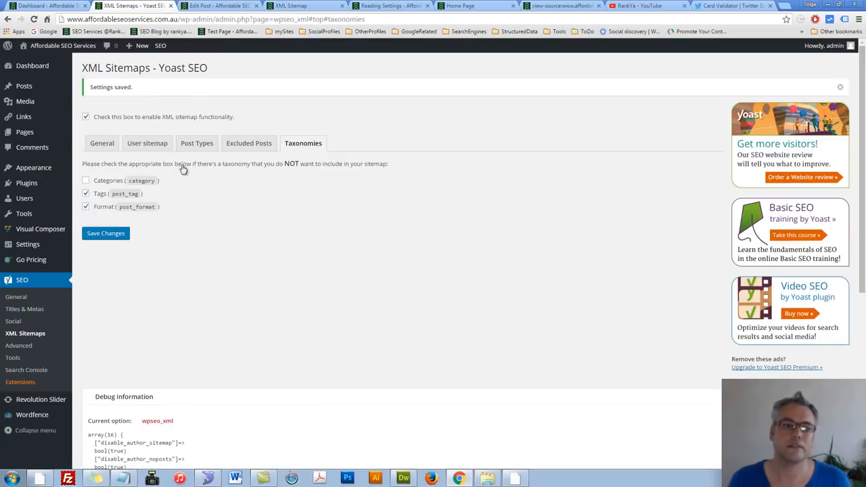
pyautogui.click(105, 234)
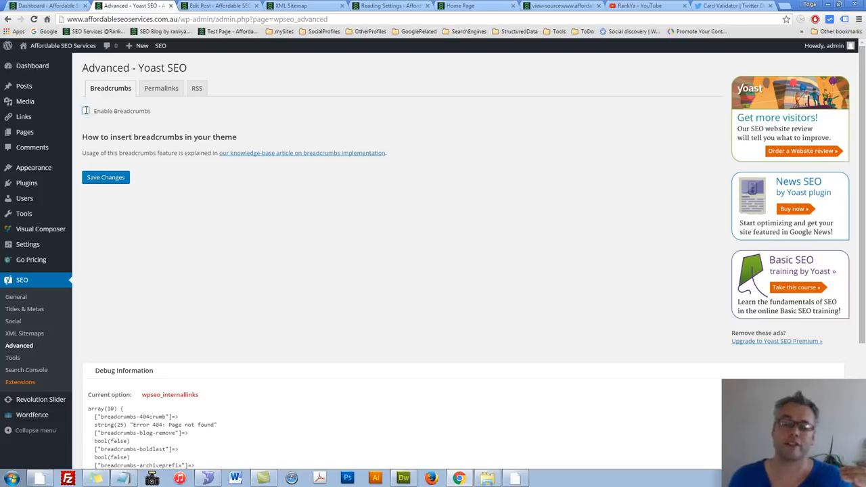
# Step: Enable breadcrumbs in the Advanced settings to view their options, disable them again and save
pyautogui.click(85, 112)
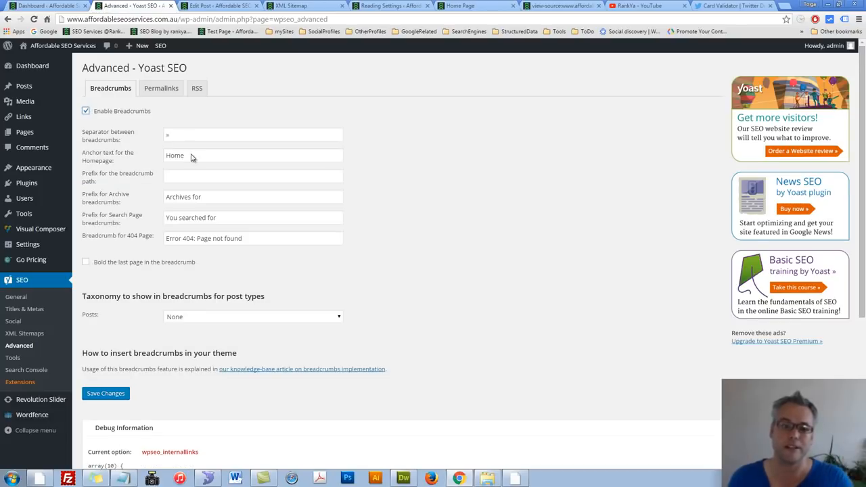
pyautogui.click(86, 111)
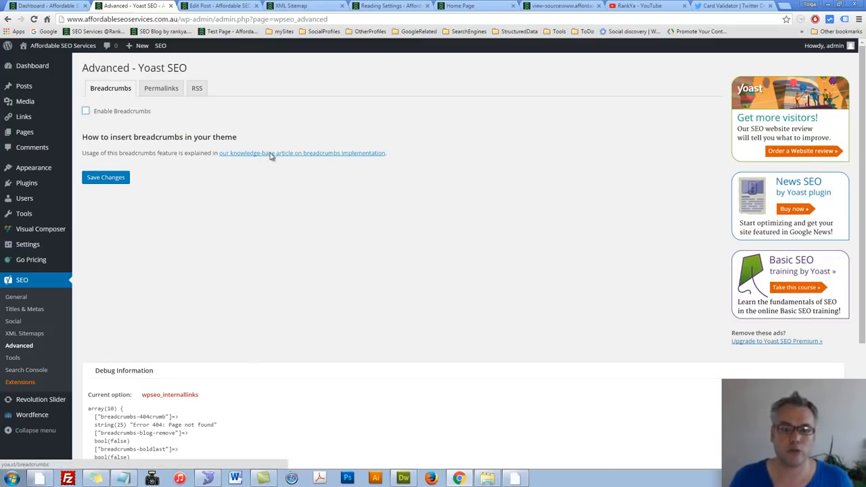
pyautogui.click(123, 178)
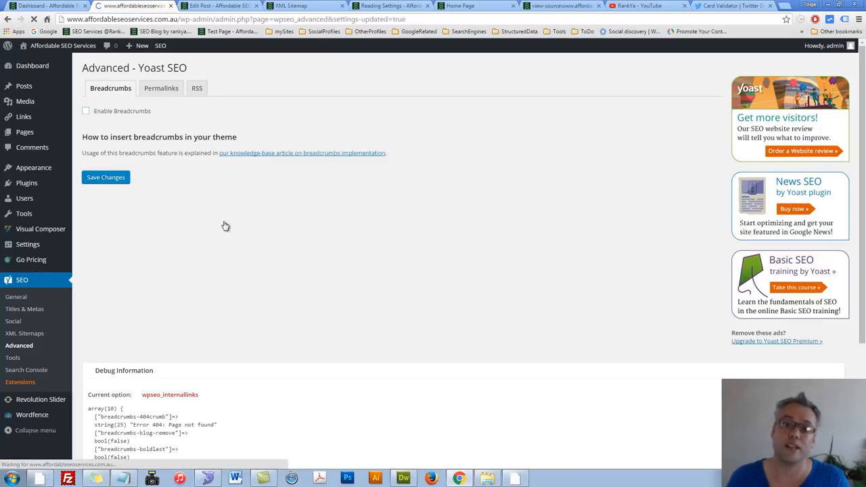
# Step: Turn off removing stop words from slugs in the Advanced Permalinks settings and save the changes
pyautogui.click(157, 118)
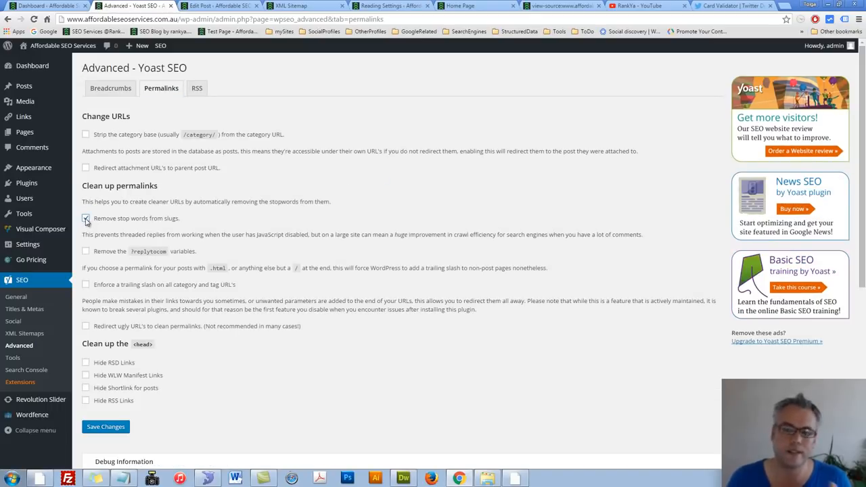
pyautogui.click(86, 219)
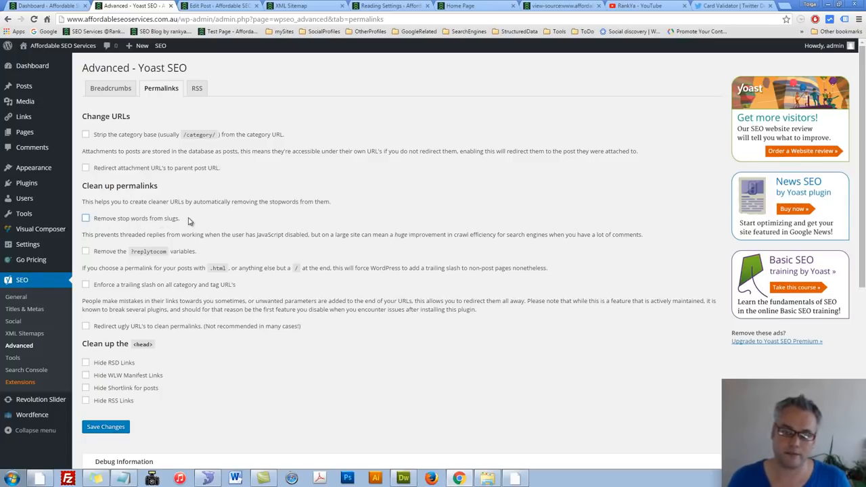
pyautogui.click(86, 219)
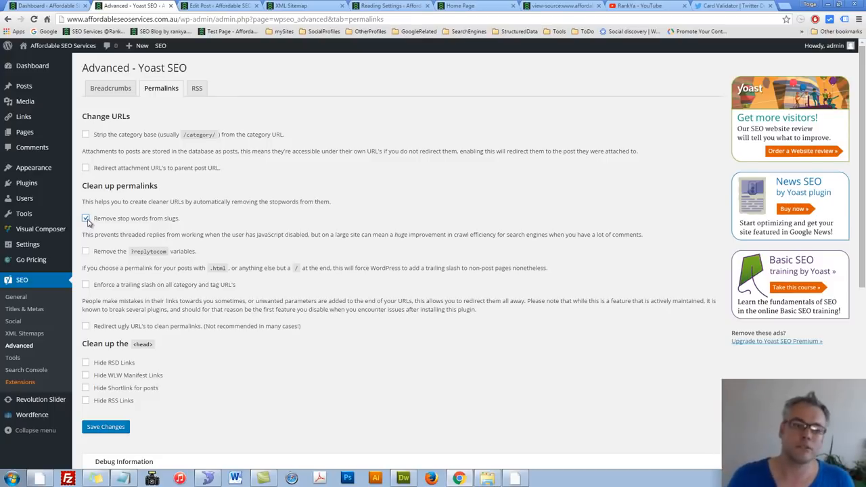
pyautogui.click(86, 218)
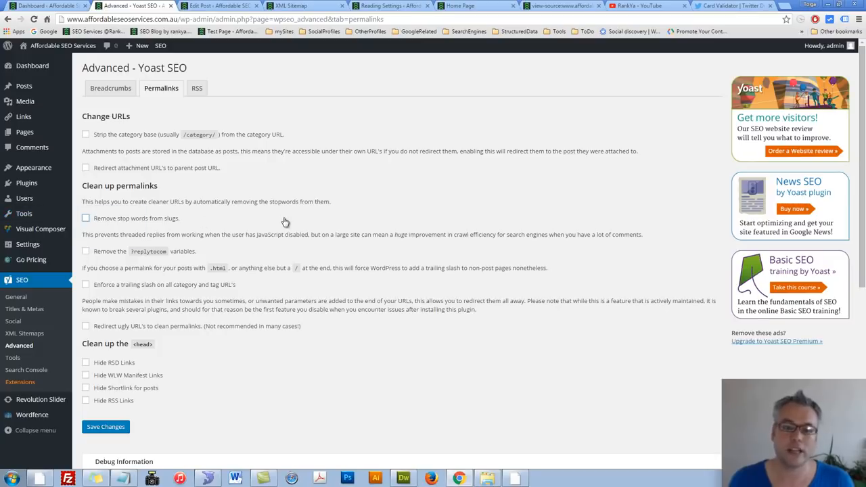
pyautogui.click(102, 427)
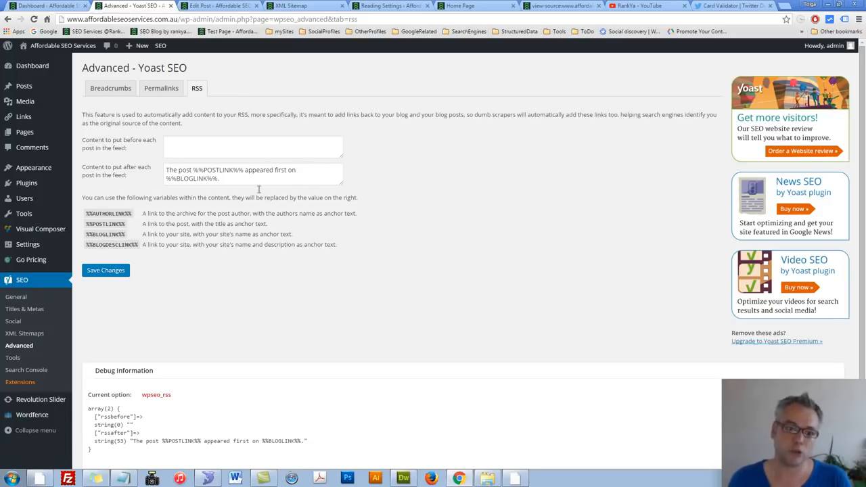
# Step: Review the content placed after each post in the RSS feed and save the RSS settings as they are
pyautogui.moveTo(226, 184); pyautogui.dragTo(160, 167)
pyautogui.click(274, 181)
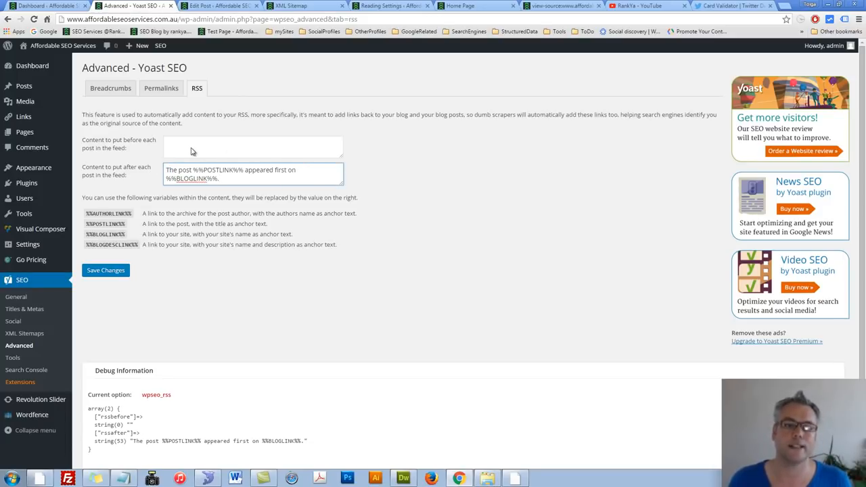
pyautogui.click(112, 271)
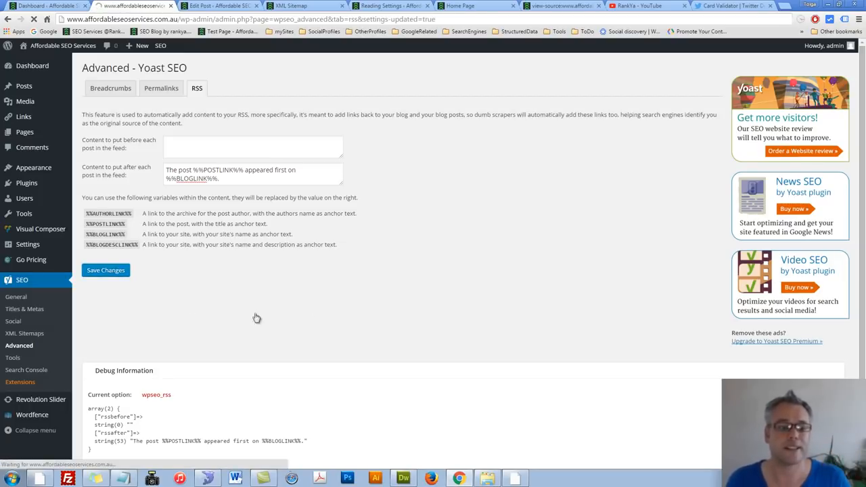
# Step: Open Yoast's Bulk editor and examine its fields for new SEO titles and meta descriptions
pyautogui.click(15, 359)
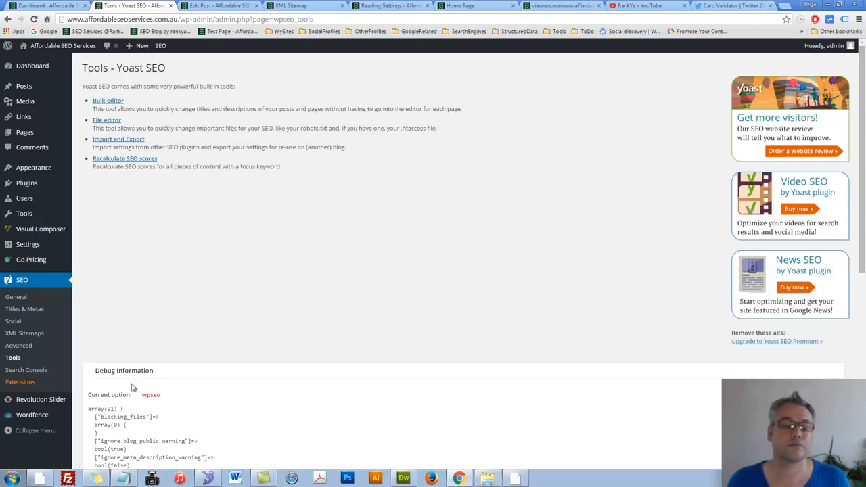
pyautogui.click(108, 103)
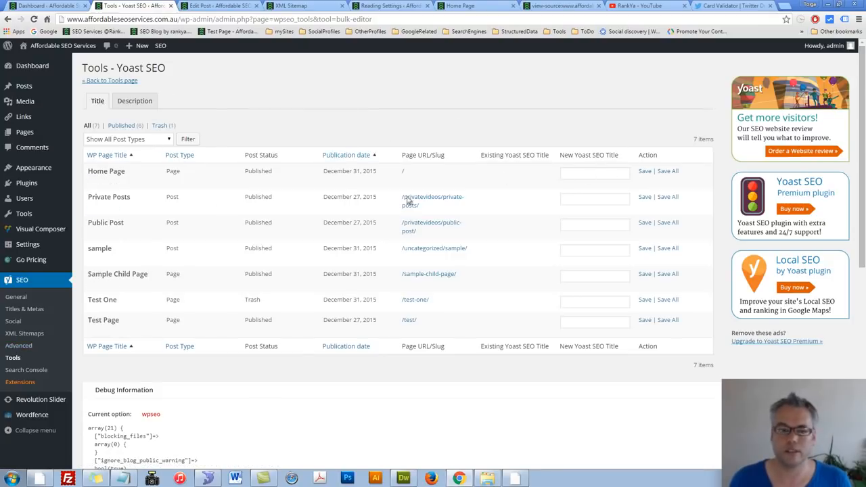
pyautogui.click(578, 174)
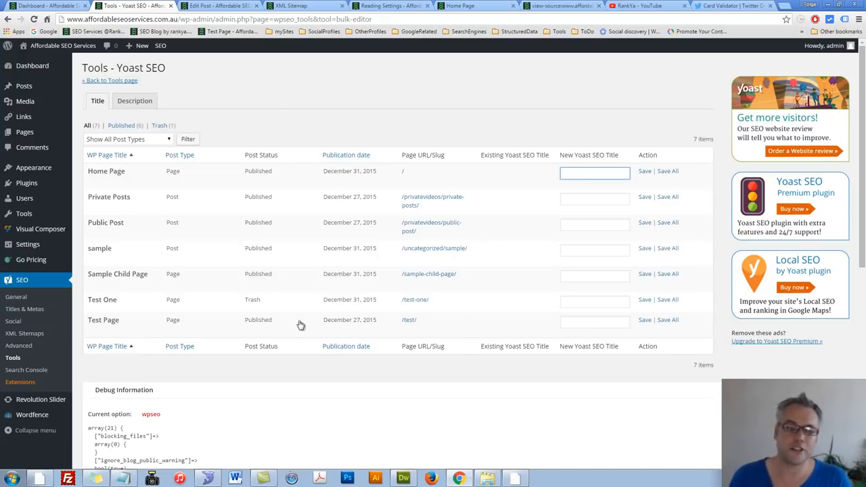
pyautogui.click(134, 105)
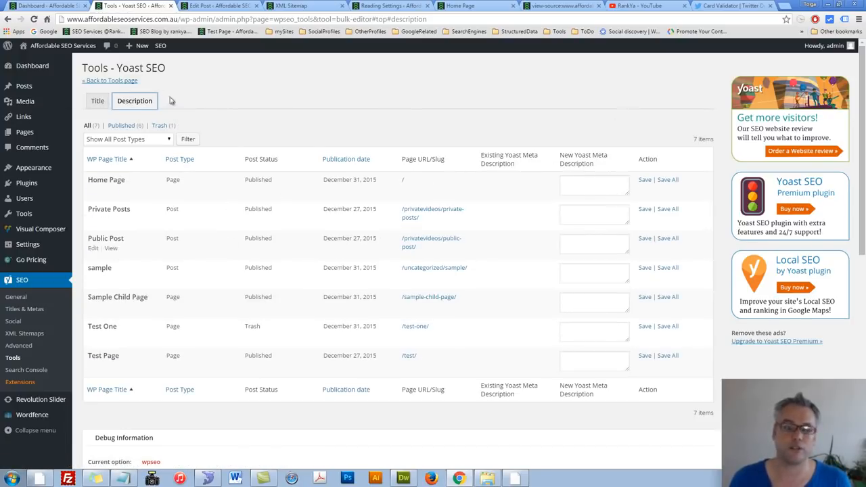
# Step: Open Yoast's File editor and enlarge the robots.txt editing area to show more lines
pyautogui.click(12, 361)
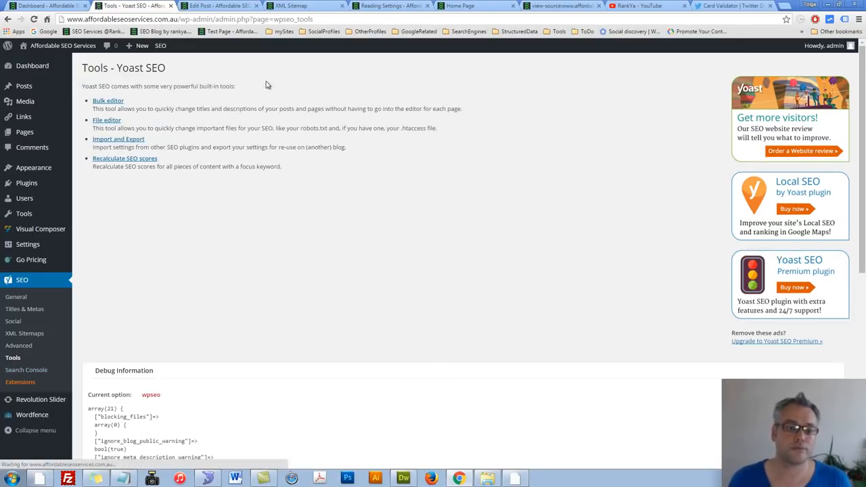
pyautogui.click(106, 120)
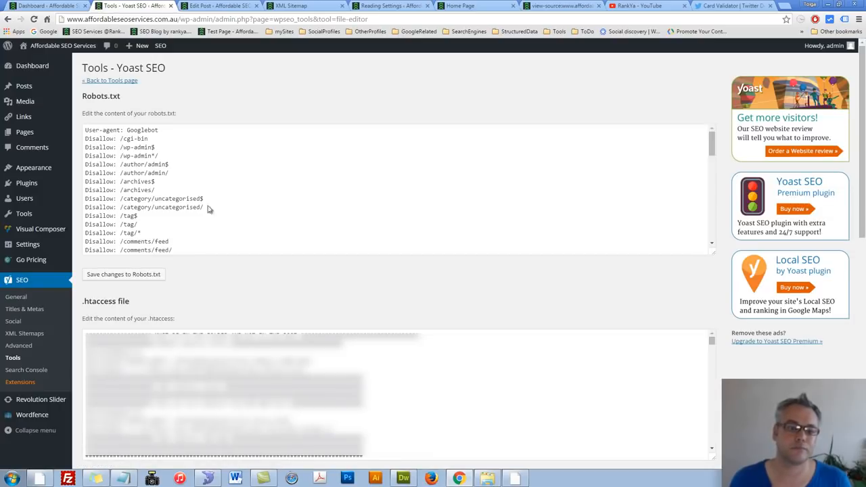
pyautogui.click(150, 190)
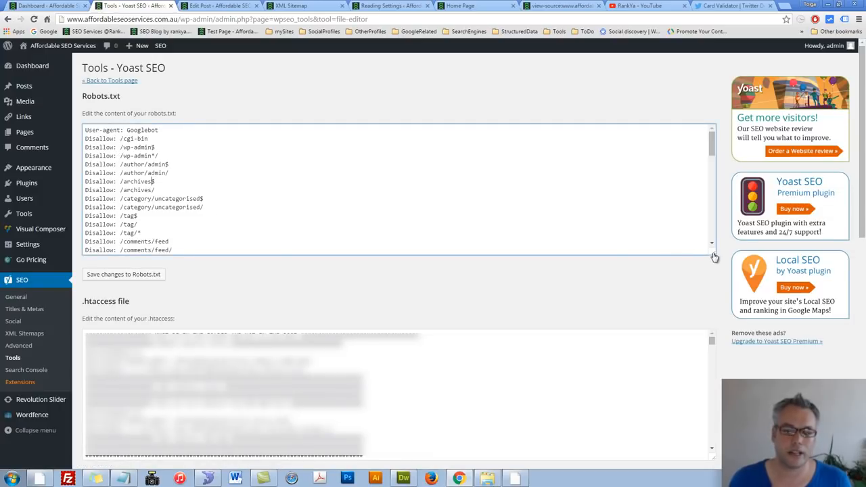
pyautogui.moveTo(715, 257); pyautogui.dragTo(714, 420)
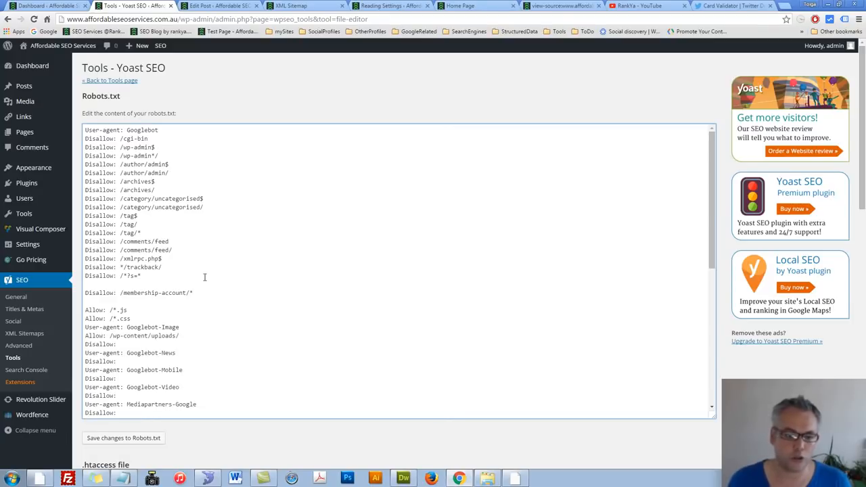
# Step: Delete the "Disallow: /membership-account/*" line from robots.txt and look over the remaining rules
pyautogui.moveTo(195, 292); pyautogui.dragTo(85, 293)
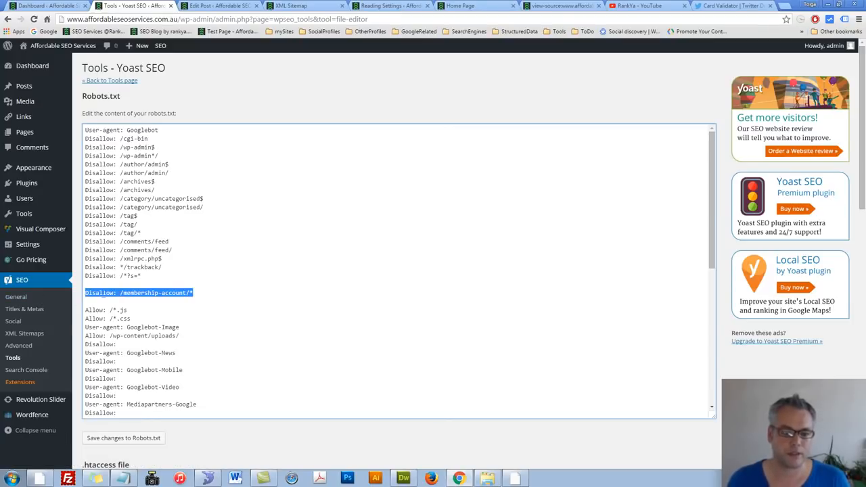
pyautogui.press('Delete')
pyautogui.scroll(-2, 189, 307)
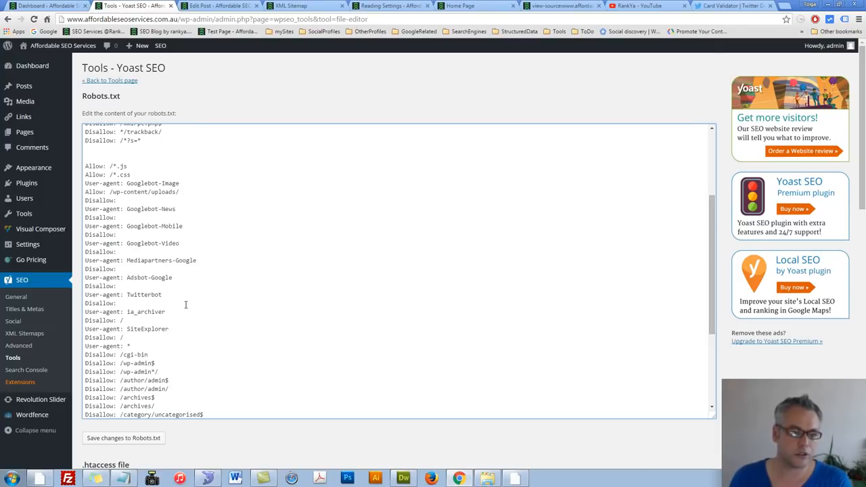
pyautogui.scroll(2, 185, 304)
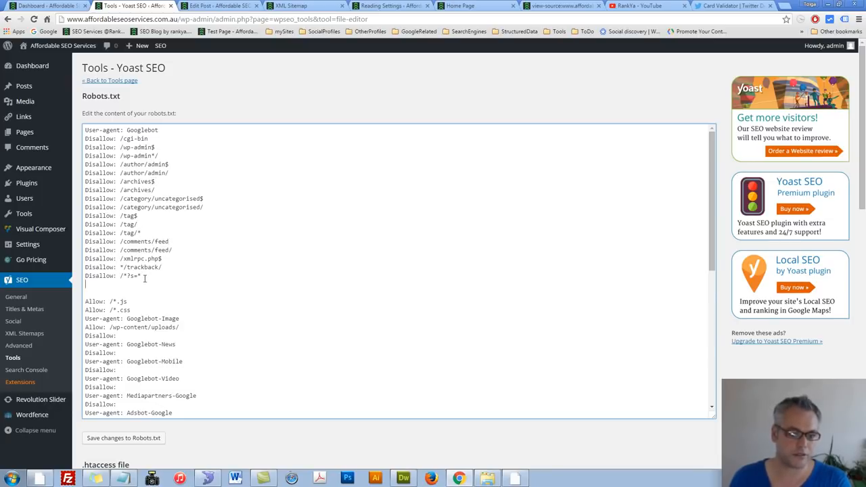
# Step: Duplicate the "Disallow: /*?s=*" rule in robots.txt and change the copy to "Disallow: /*?replytocom"
pyautogui.moveTo(144, 278); pyautogui.dragTo(80, 278)
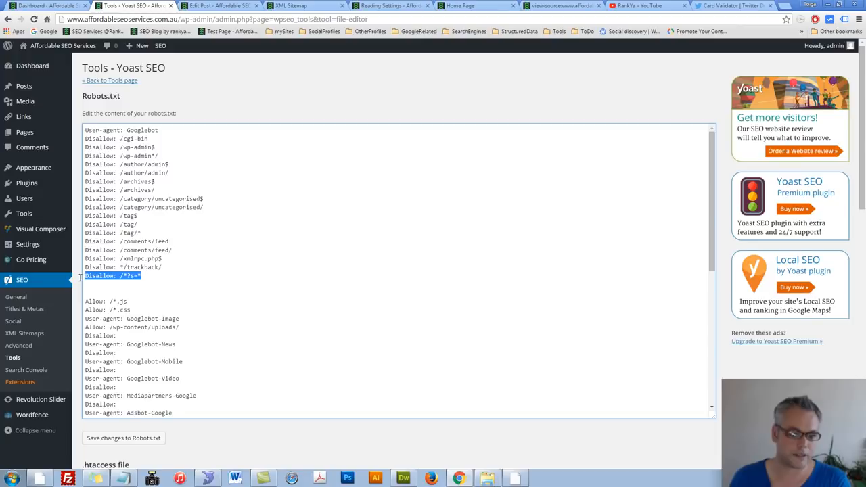
pyautogui.hotkey('ctrl', 'c')
pyautogui.click(166, 278)
pyautogui.press('Return')
pyautogui.hotkey('ctrl', 'v')
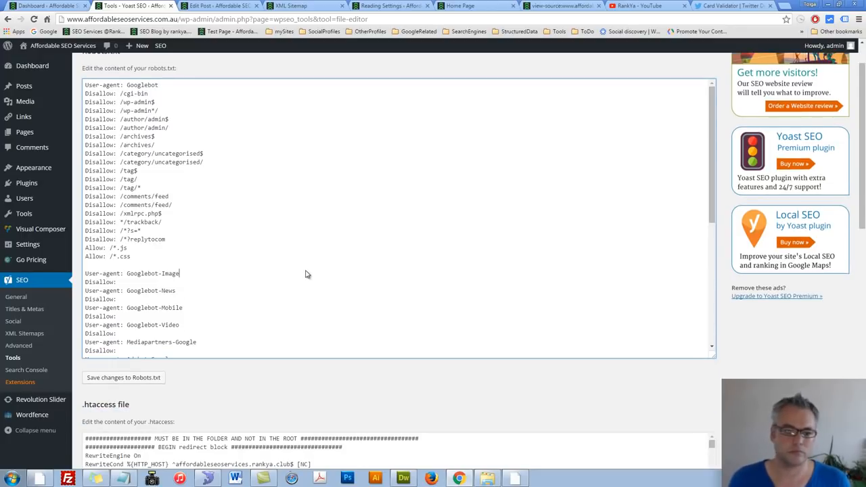
pyautogui.scroll(1, 301, 272)
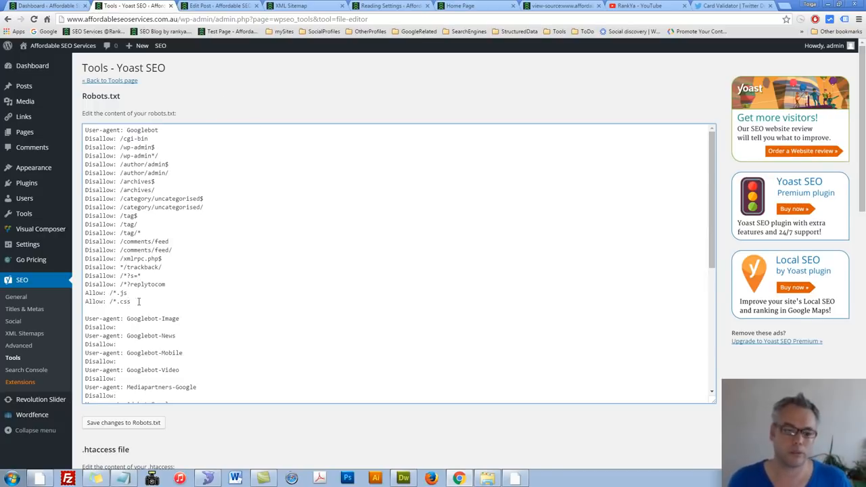
# Step: Compare the robots.txt rules under "User-agent: Googlebot" with those under "User-agent: *", from /cgi-bin through the .css allowance
pyautogui.moveTo(132, 302); pyautogui.dragTo(81, 138)
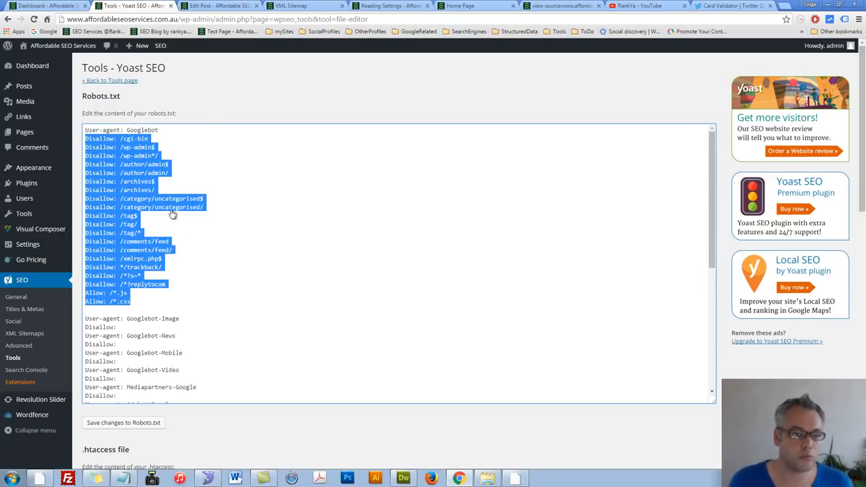
pyautogui.click(136, 301)
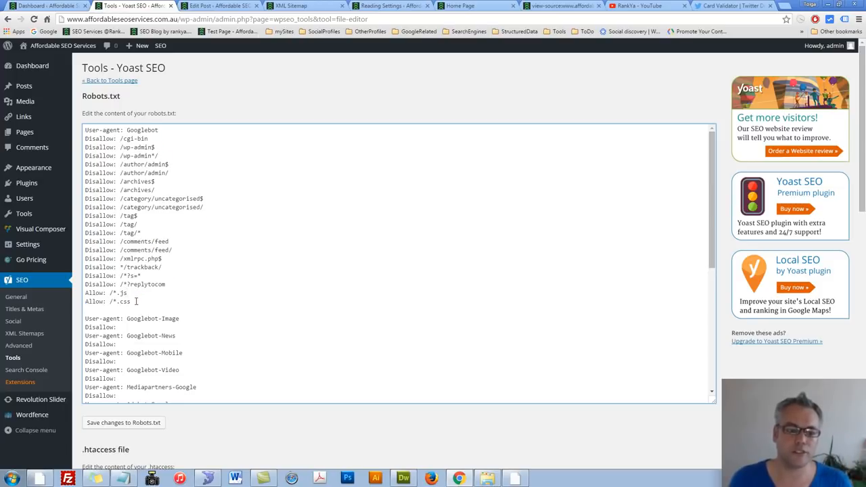
pyautogui.moveTo(136, 301); pyautogui.dragTo(72, 293)
pyautogui.click(174, 307)
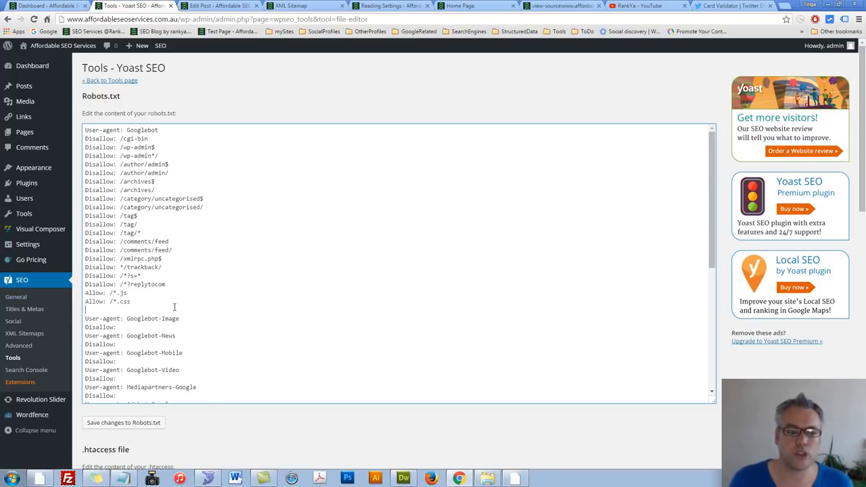
pyautogui.scroll(-3, 174, 307)
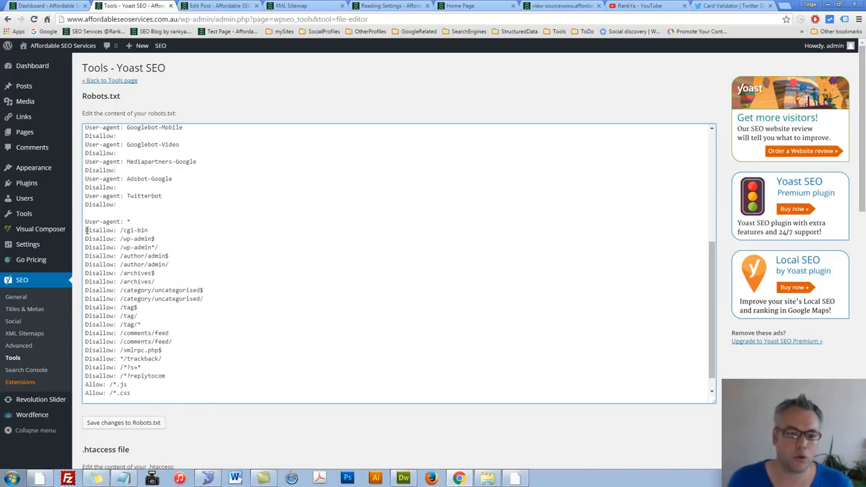
pyautogui.moveTo(86, 231); pyautogui.dragTo(174, 391)
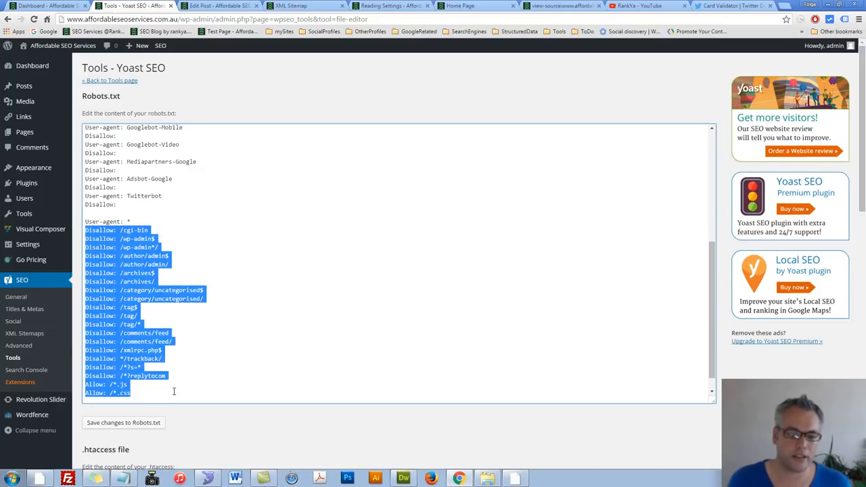
pyautogui.scroll(4, 197, 306)
pyautogui.scroll(-5, 197, 306)
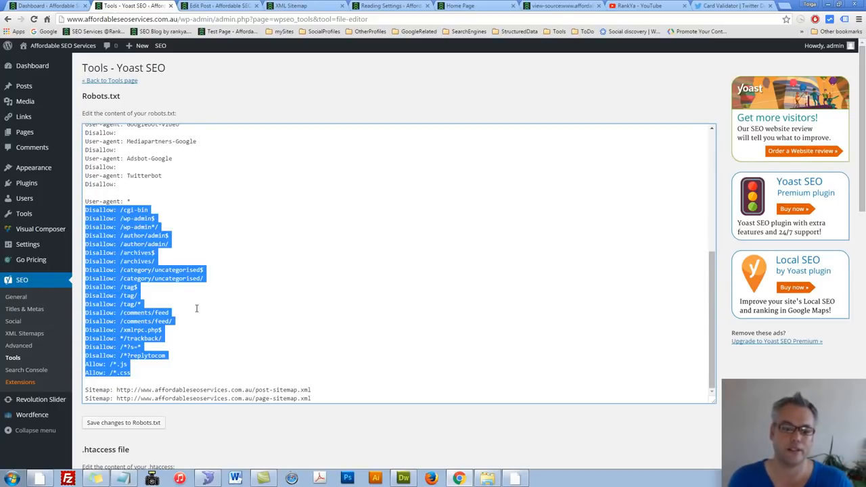
pyautogui.scroll(10, 141, 274)
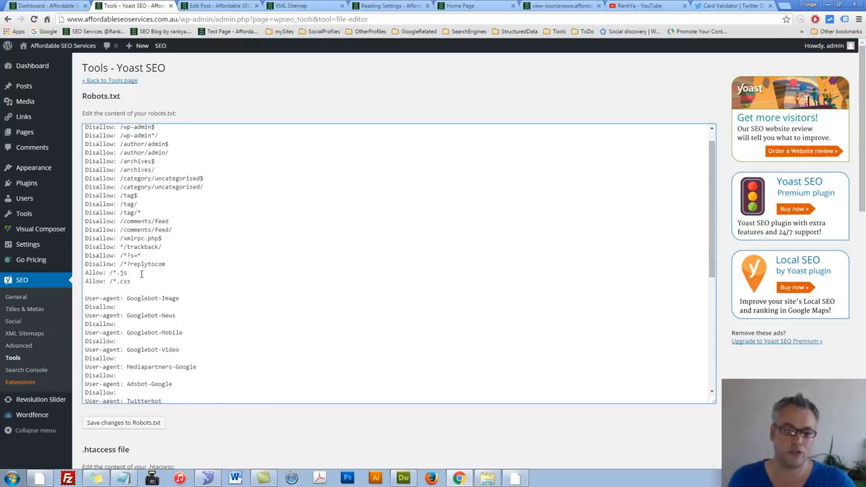
pyautogui.moveTo(133, 306); pyautogui.dragTo(79, 141)
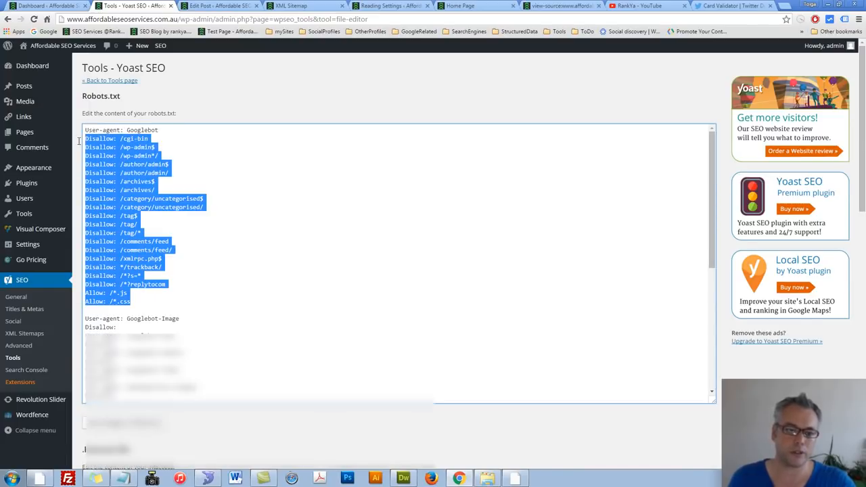
pyautogui.scroll(-10, 226, 282)
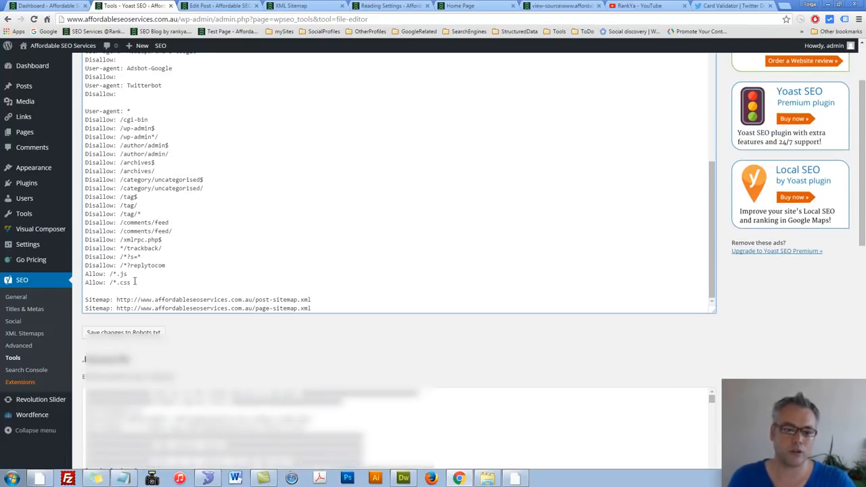
pyautogui.moveTo(135, 281); pyautogui.dragTo(84, 121)
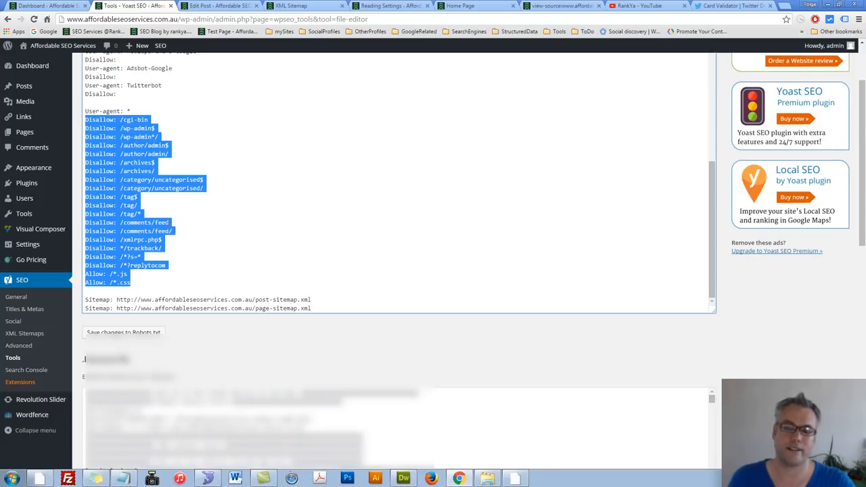
pyautogui.click(170, 225)
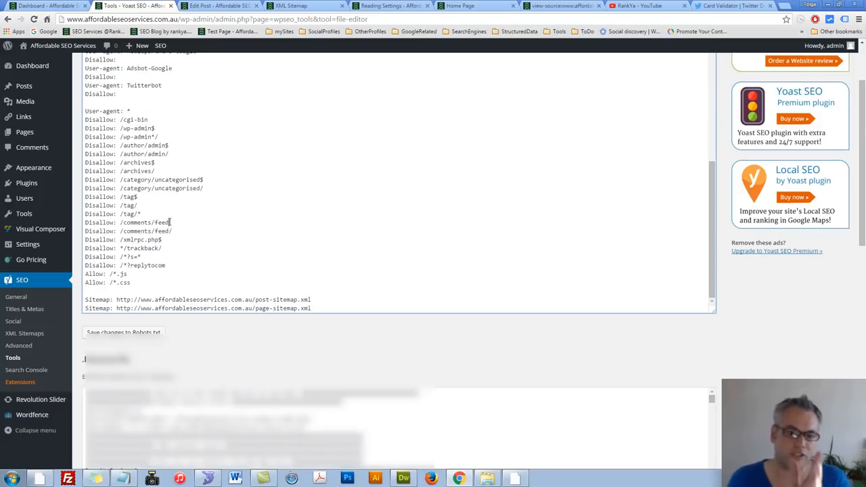
# Step: Replace the domain in the post and page sitemap URLs of robots.txt with yourowndomainname.com, keeping the www prefix
pyautogui.scroll(-1, 155, 258)
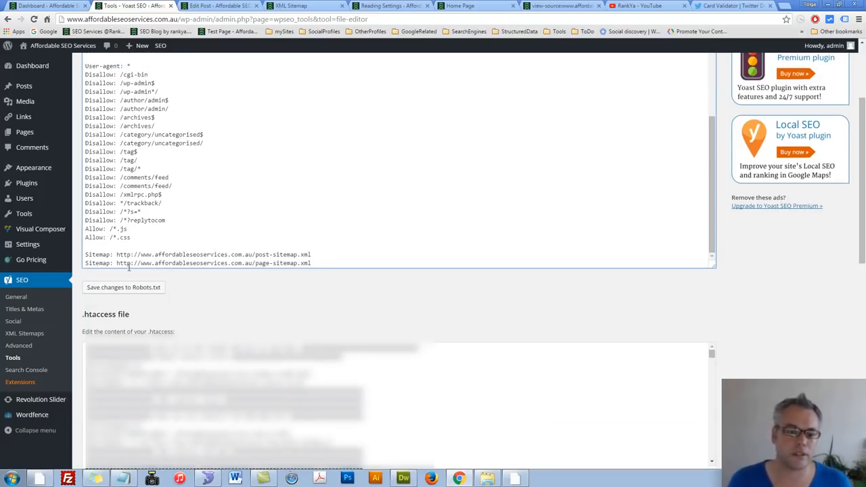
pyautogui.moveTo(115, 256); pyautogui.dragTo(157, 255)
pyautogui.click(246, 254)
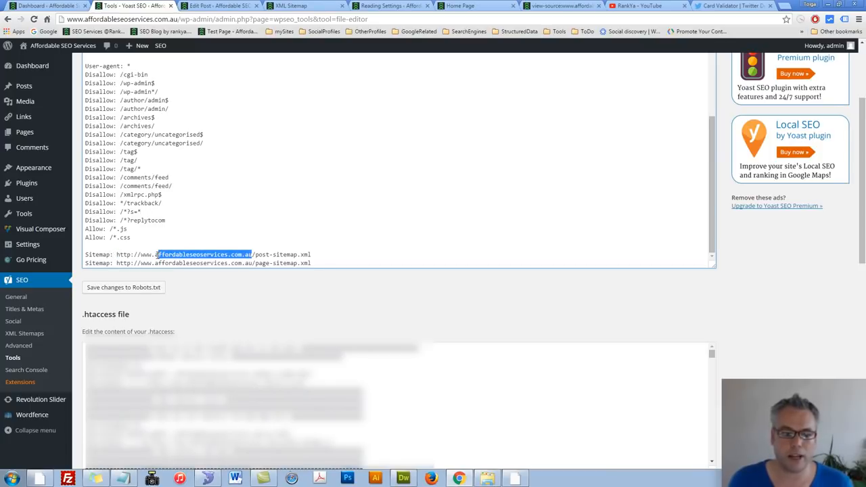
pyautogui.write('yourow')
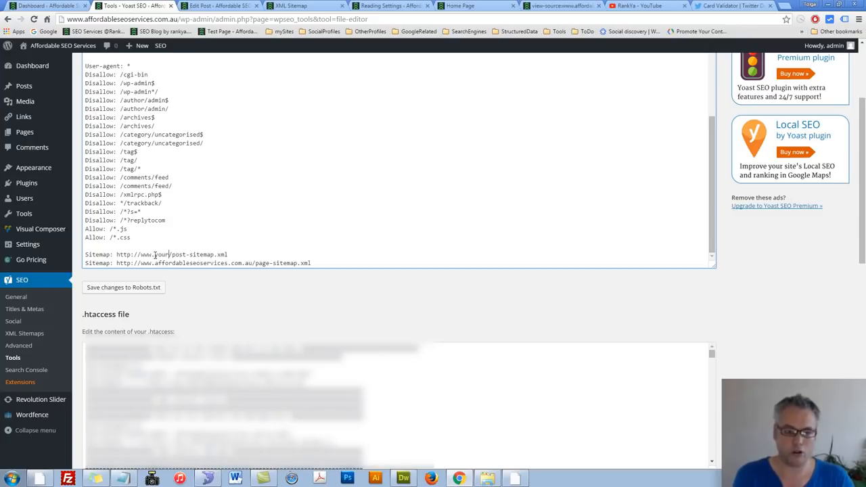
pyautogui.write('ndoma')
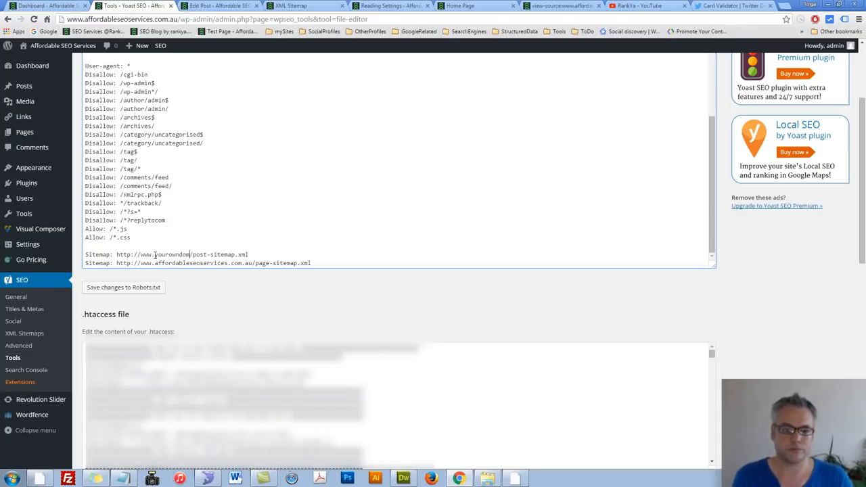
pyautogui.write('in.')
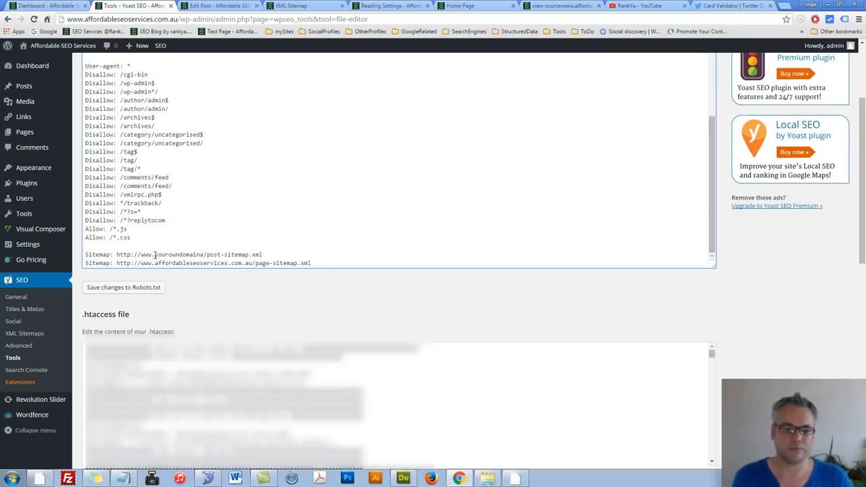
pyautogui.press('BackSpace')
pyautogui.write('name.')
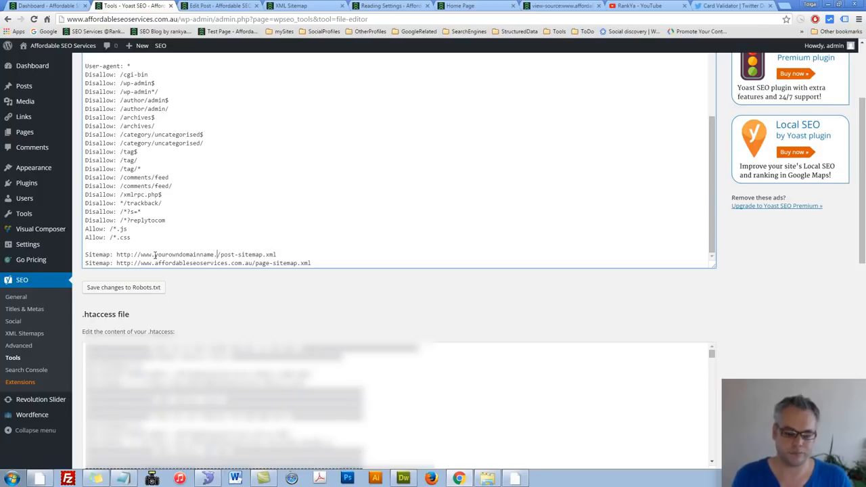
pyautogui.write('com')
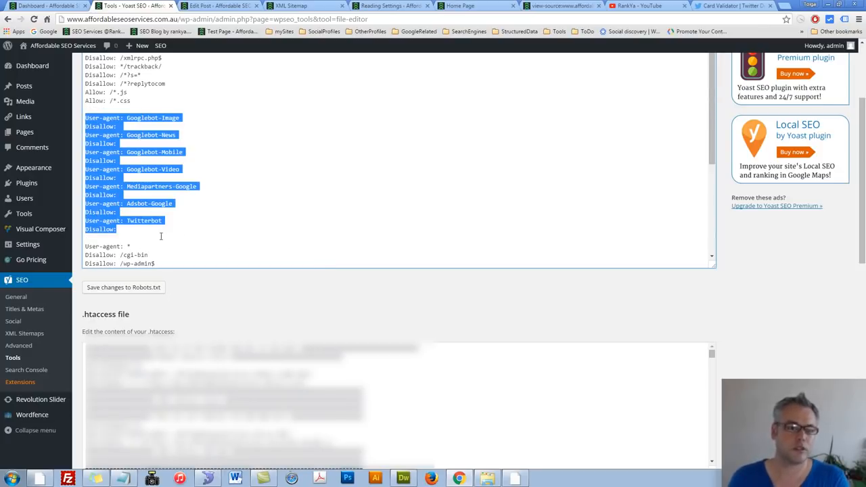
# Step: Delete the robots.txt block of user agents from Googlebot-Image through Twitterbot, including their empty Disallow lines
pyautogui.press('Delete')
pyautogui.press('Delete')
pyautogui.press('Delete')
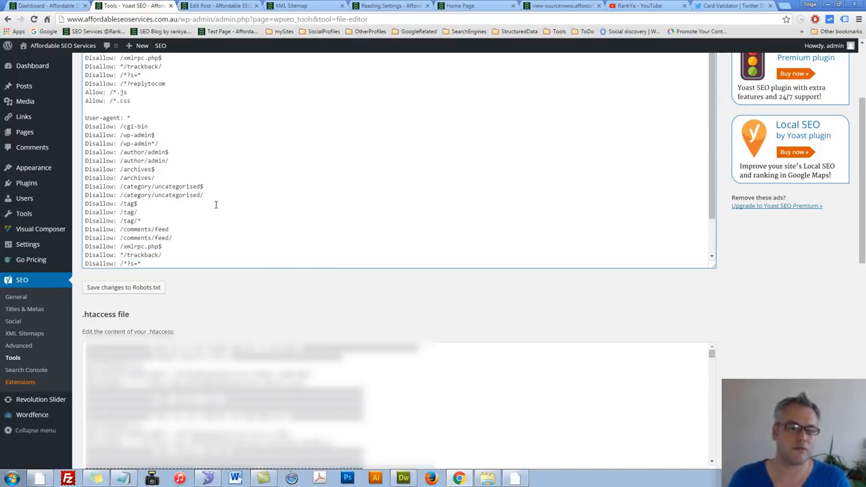
# Step: Review the full robots.txt content from the Googlebot rules to the sitemap lines and save the changes
pyautogui.scroll(-2, 217, 203)
pyautogui.scroll(2, 333, 287)
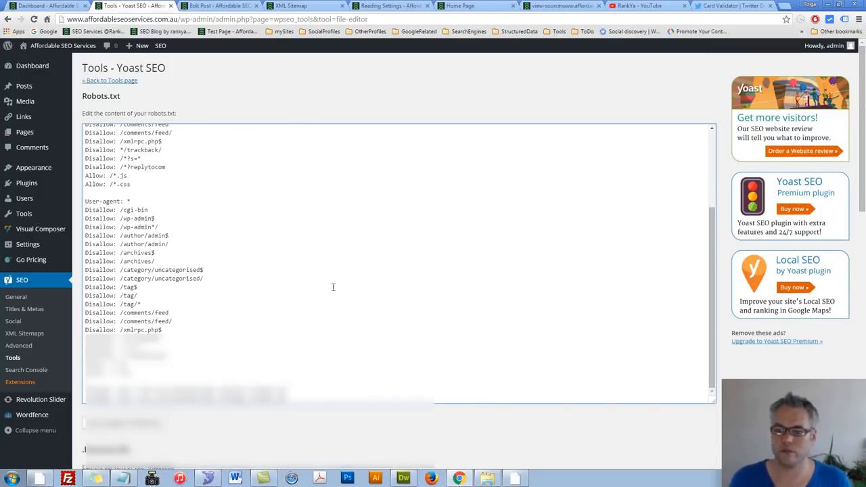
pyautogui.scroll(2, 311, 282)
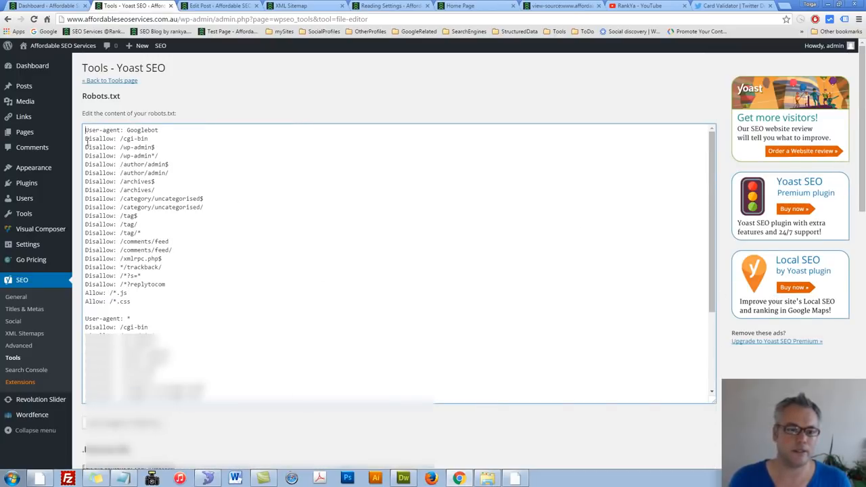
pyautogui.moveTo(86, 132); pyautogui.dragTo(322, 414)
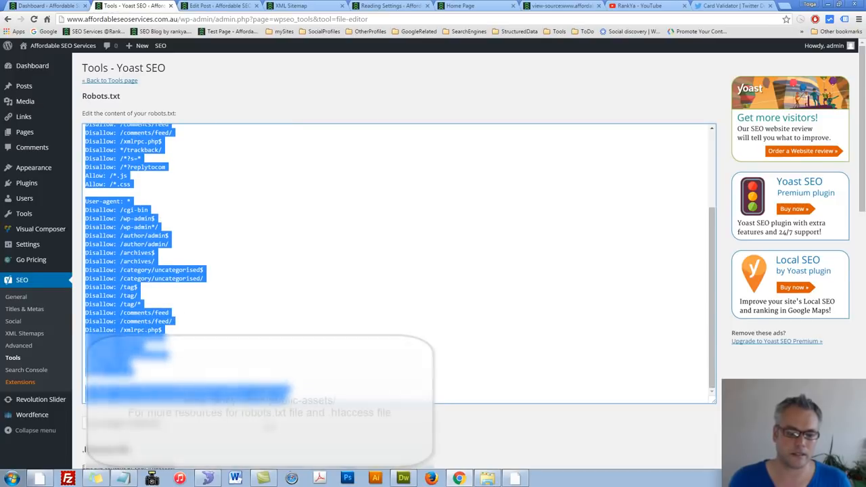
pyautogui.click(322, 416)
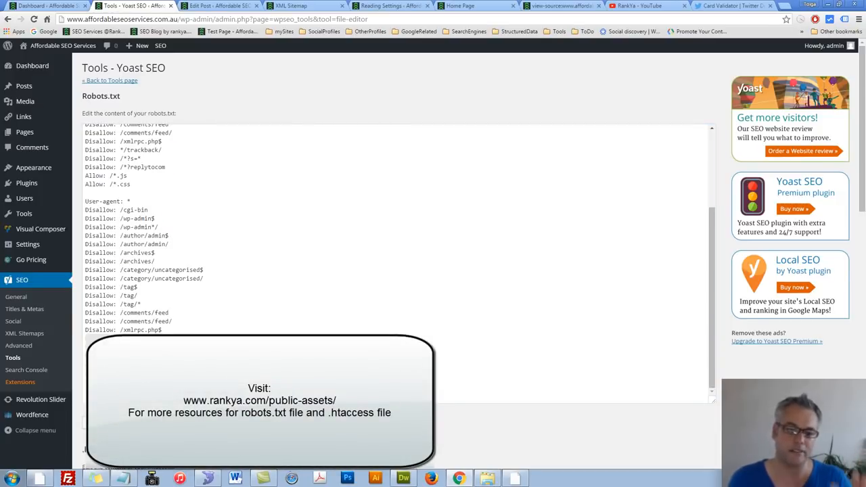
pyautogui.click(311, 382)
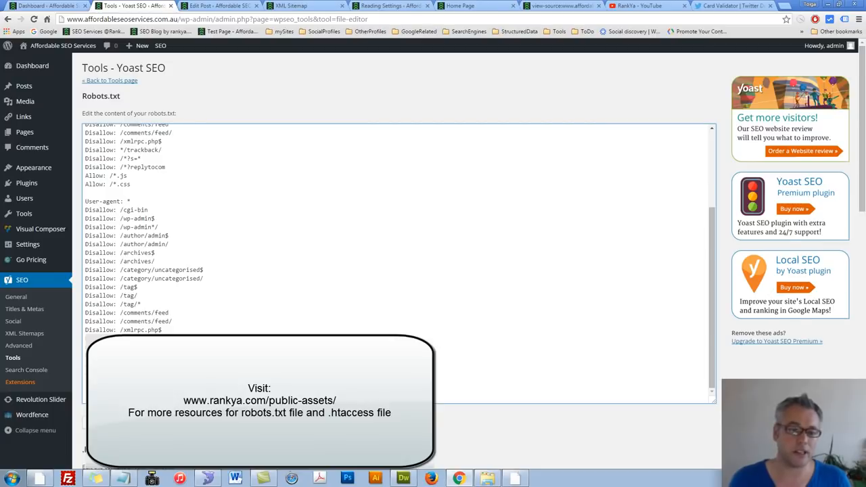
pyautogui.scroll(-2, 312, 381)
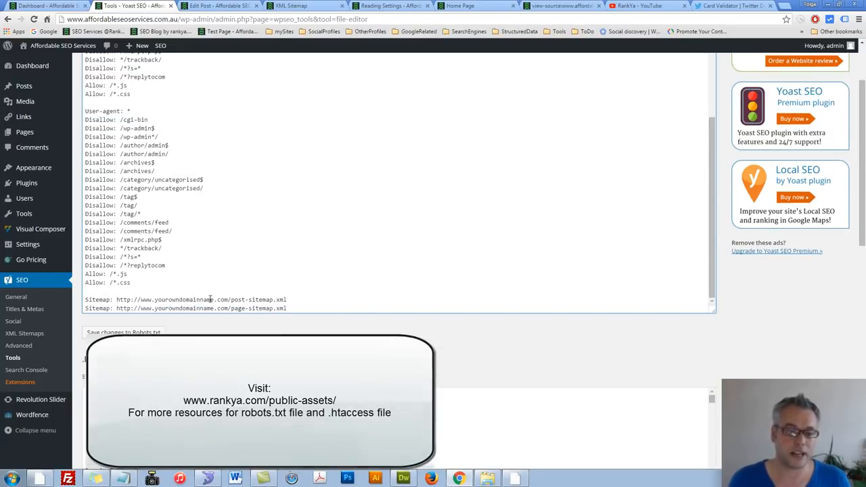
pyautogui.click(129, 333)
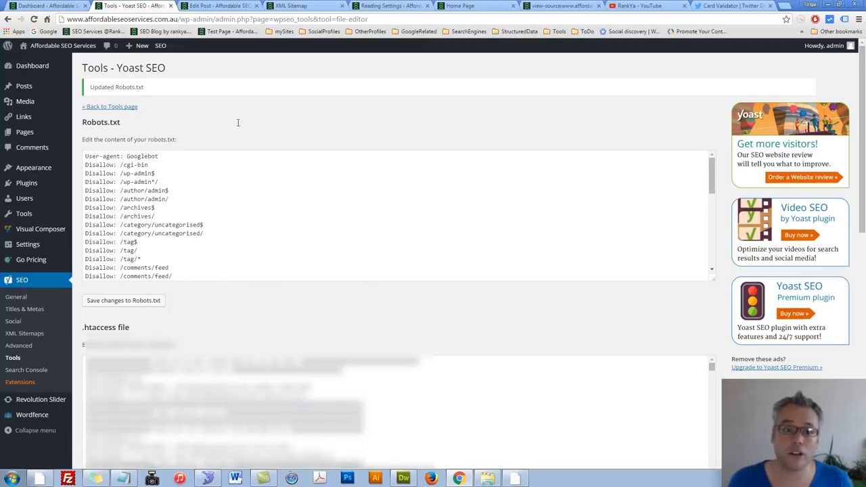
pyautogui.click(466, 6)
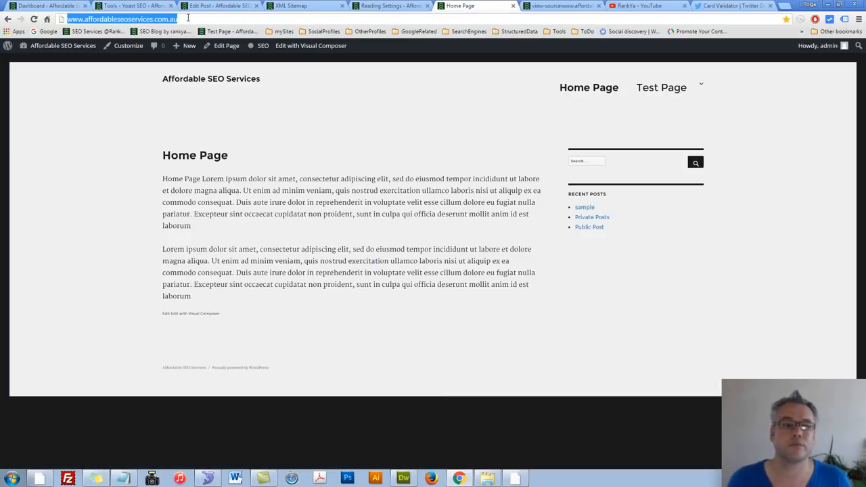
pyautogui.click(188, 19)
pyautogui.write('/robots.tx')
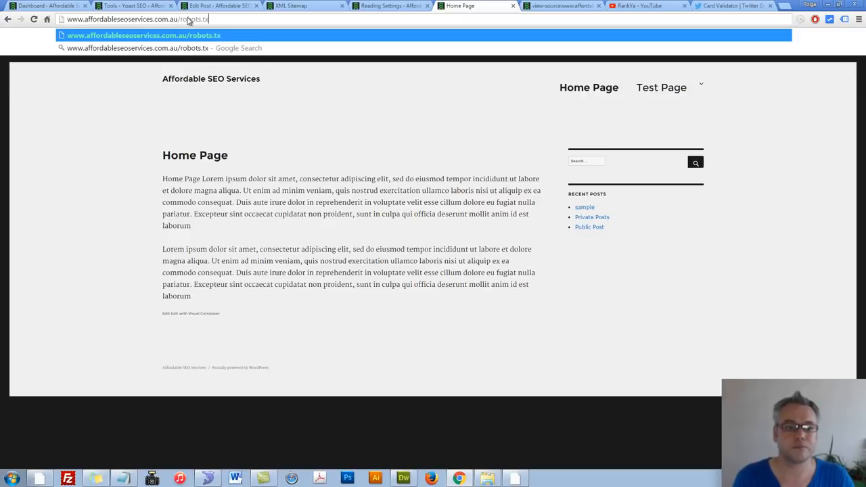
pyautogui.press('Return')
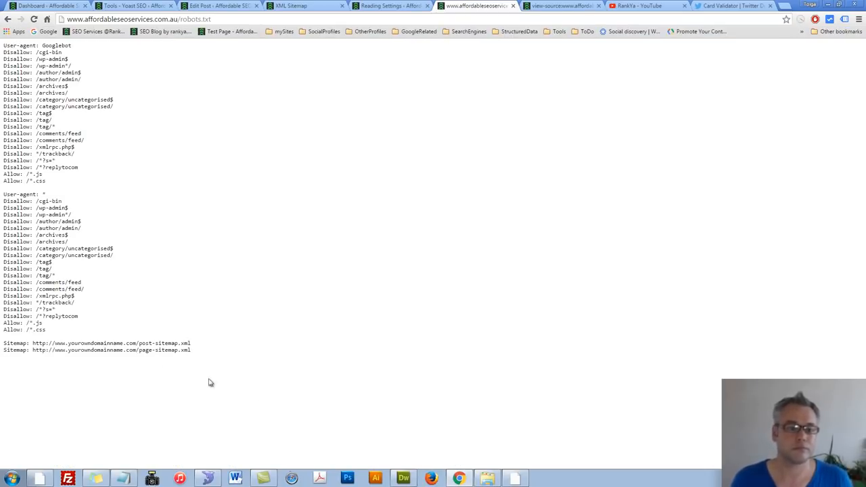
pyautogui.moveTo(209, 383); pyautogui.dragTo(40, 42)
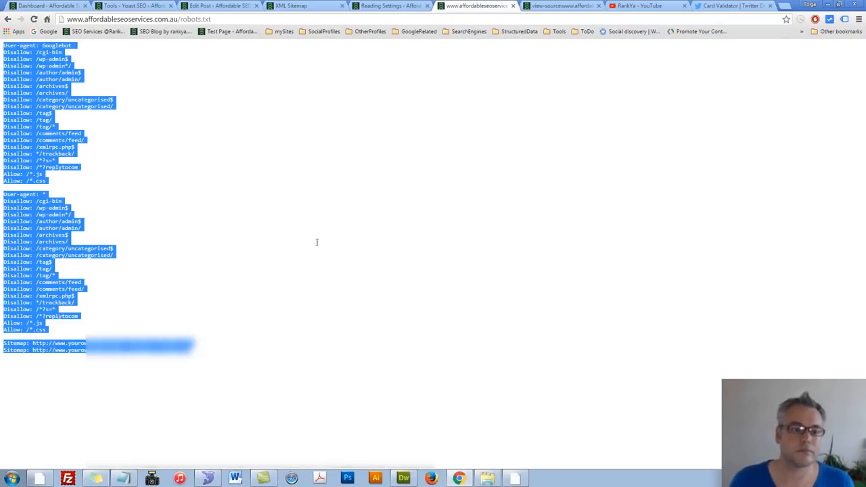
# Step: Return to Yoast's File editor and look at the start of the .htaccess content with its redirect block
pyautogui.click(145, 6)
pyautogui.scroll(-1, 256, 316)
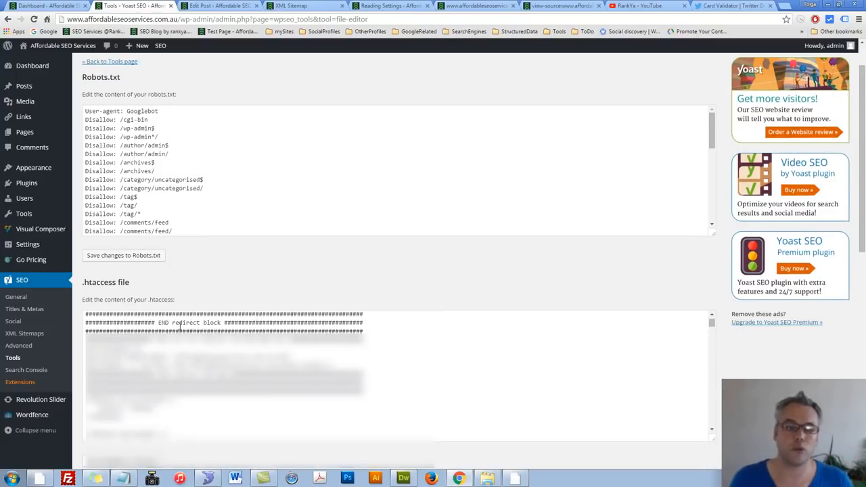
pyautogui.click(181, 323)
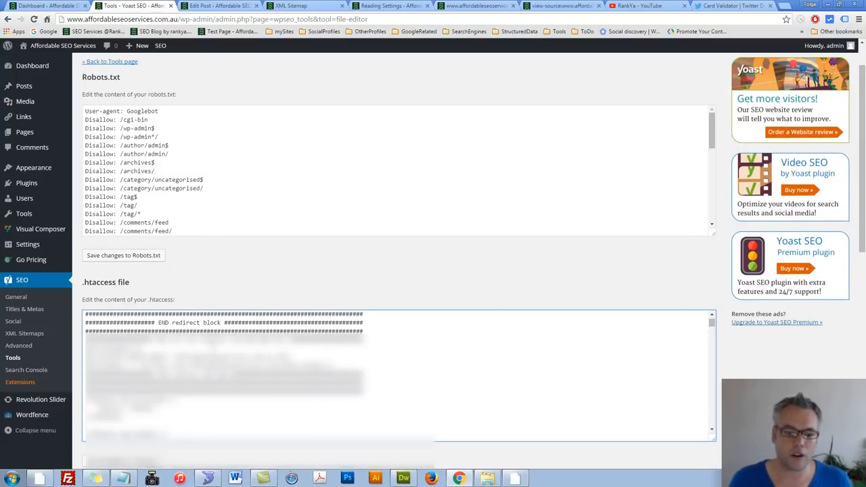
pyautogui.scroll(5, 213, 359)
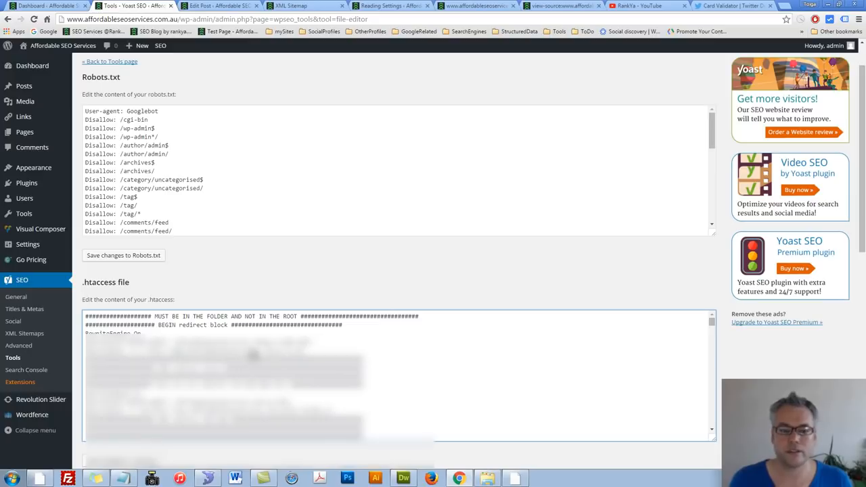
# Step: Switch to the RankYa YouTube channel and open its playlists in a new browser tab
pyautogui.click(633, 7)
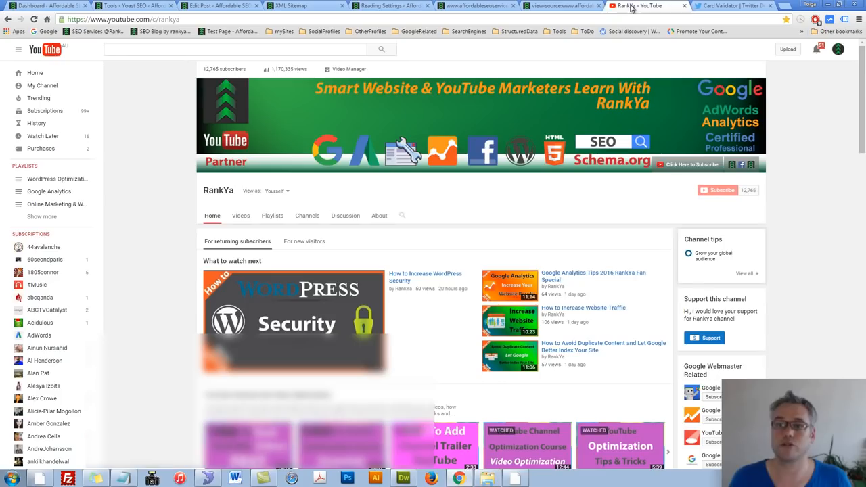
pyautogui.middleClick(272, 220)
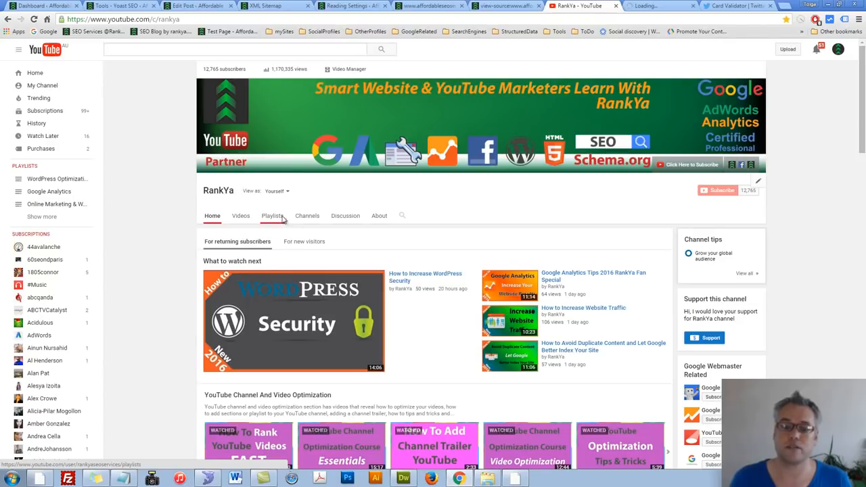
# Step: Look over Yoast SEO's Search Console settings page and its Extensions page
pyautogui.click(147, 7)
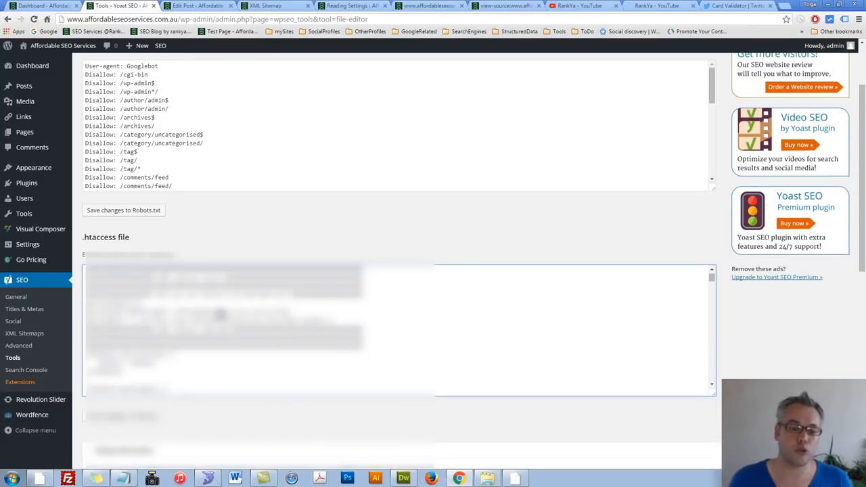
pyautogui.scroll(3, 234, 306)
pyautogui.click(30, 373)
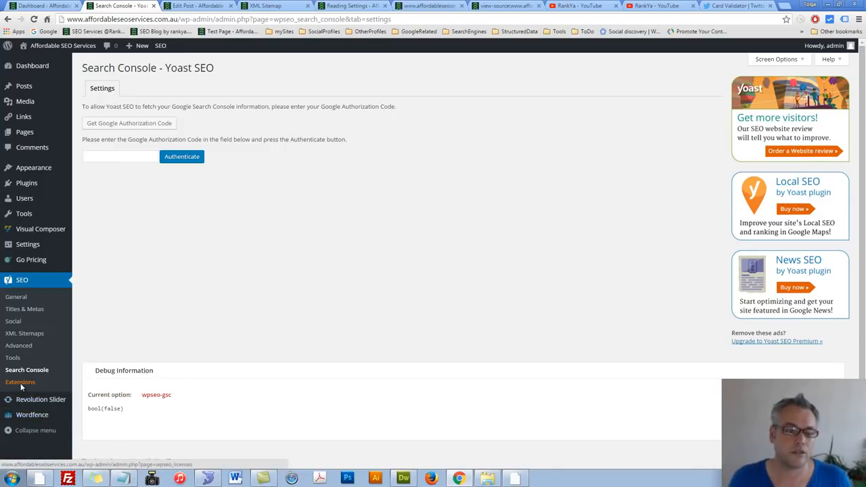
pyautogui.click(46, 386)
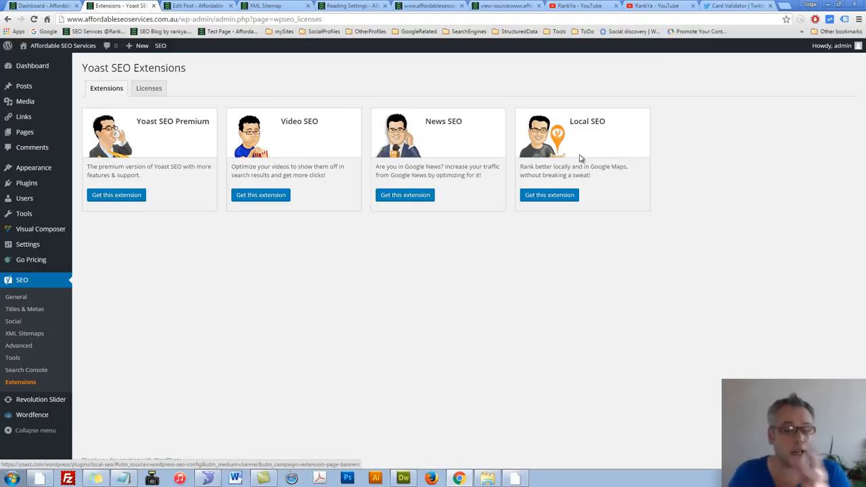
pyautogui.click(582, 6)
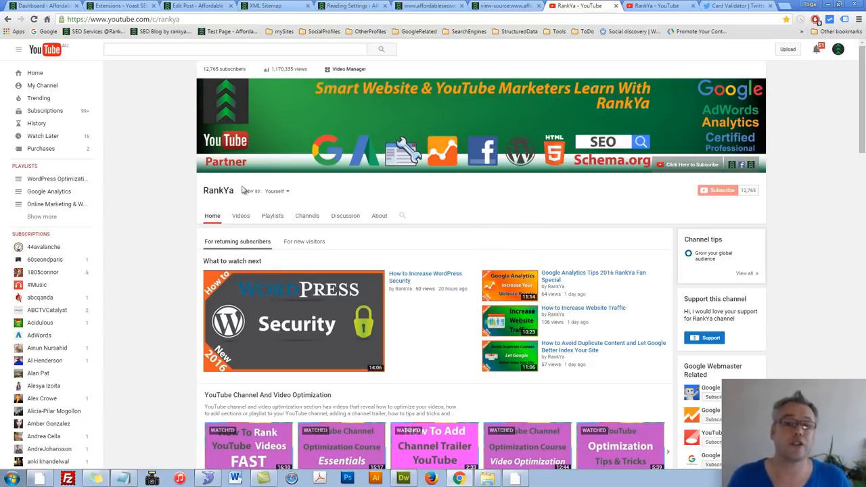
pyautogui.click(119, 5)
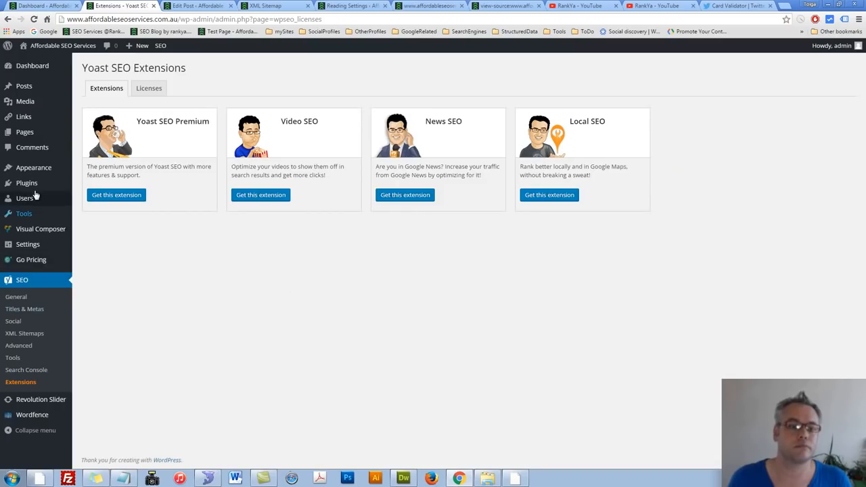
# Step: Open Public Post from the posts list for editing in a new tab and close the leftover sitemap, Reading Settings and site tabs
pyautogui.click(27, 88)
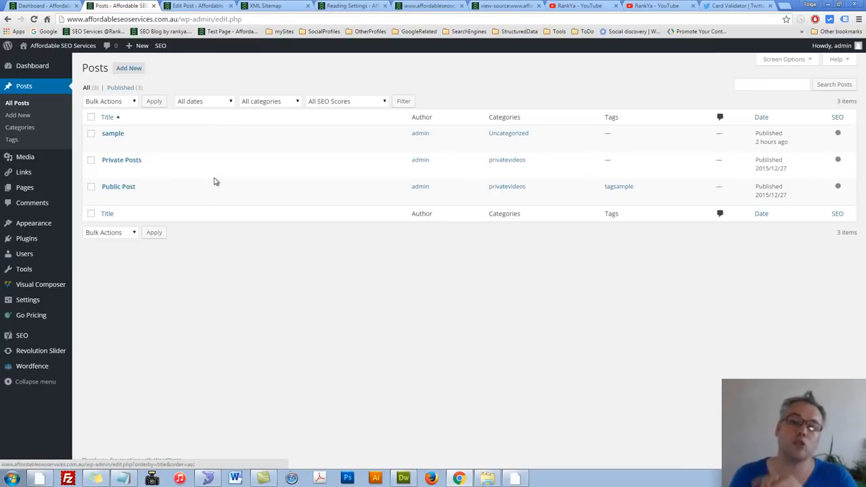
pyautogui.middleClick(107, 197)
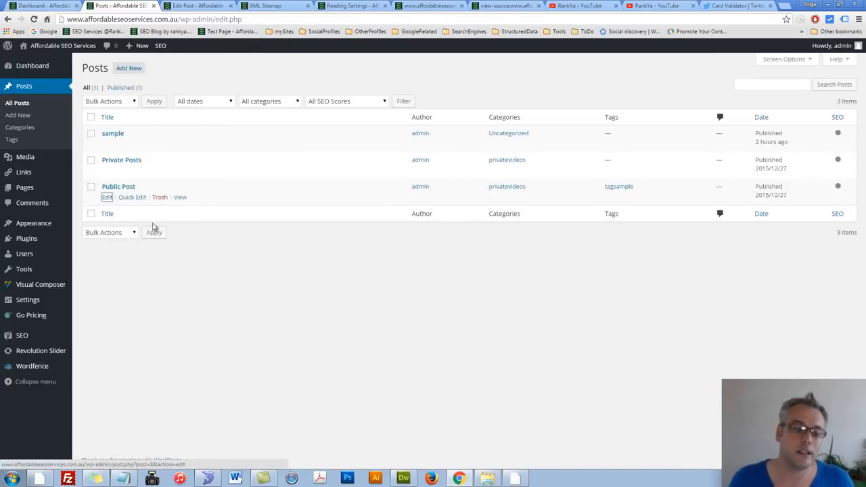
pyautogui.click(213, 5)
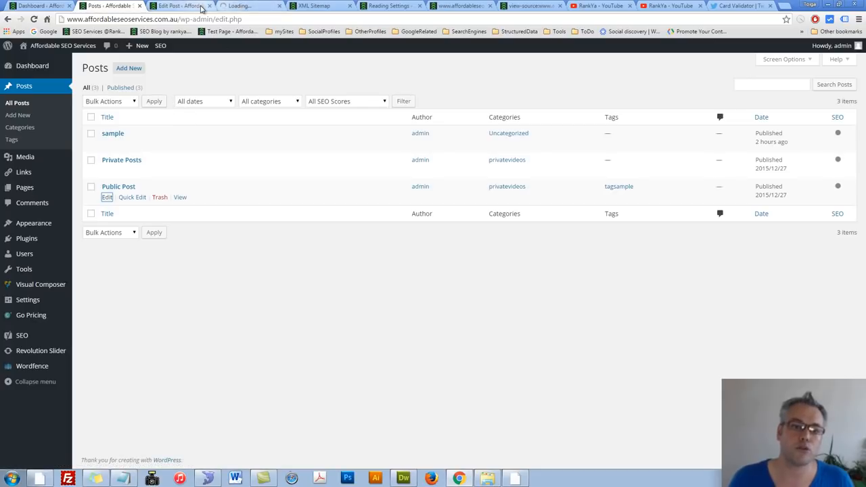
pyautogui.click(281, 6)
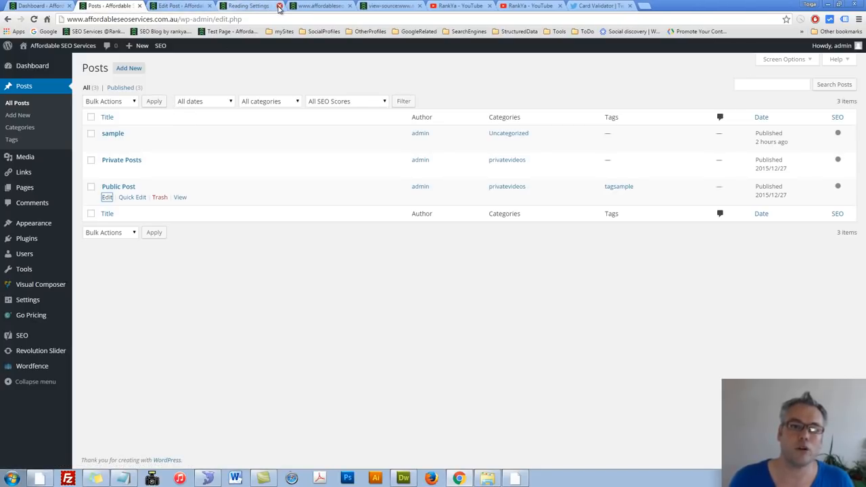
pyautogui.click(280, 6)
pyautogui.click(280, 6)
pyautogui.click(280, 6)
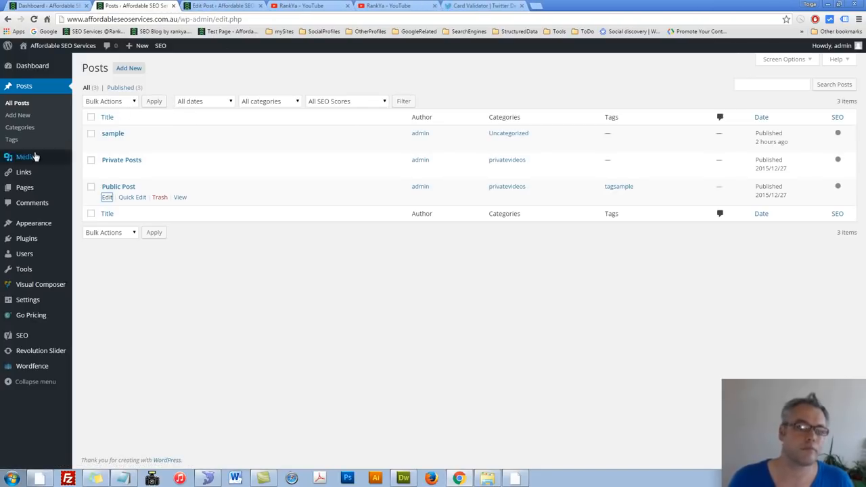
# Step: Open a blank new page in a new tab and switch to the Yoast SEO box of Public Post
pyautogui.moveTo(33, 189)
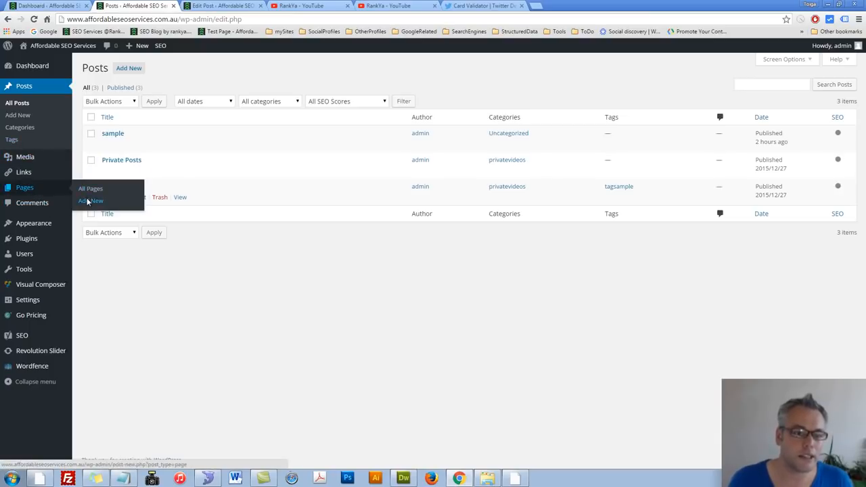
pyautogui.keyDown('ctrl'); pyautogui.click(89, 202); pyautogui.keyUp('ctrl')
pyautogui.click(221, 6)
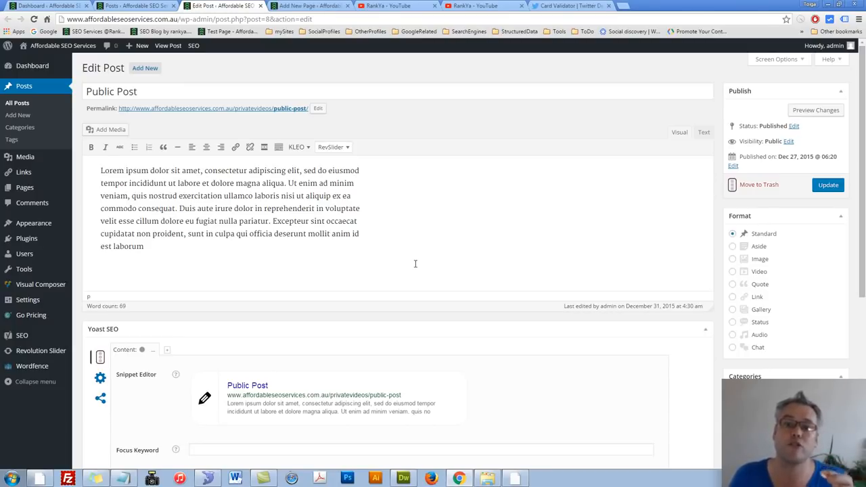
pyautogui.scroll(-2, 288, 269)
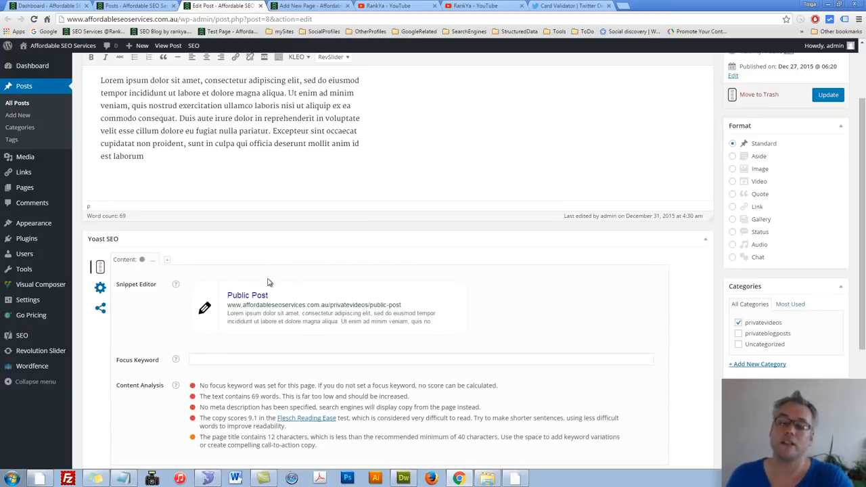
# Step: Try "Title Custom" as Public Post's snippet title, compare it with the post's own title, and discard it by reloading the editor
pyautogui.click(284, 296)
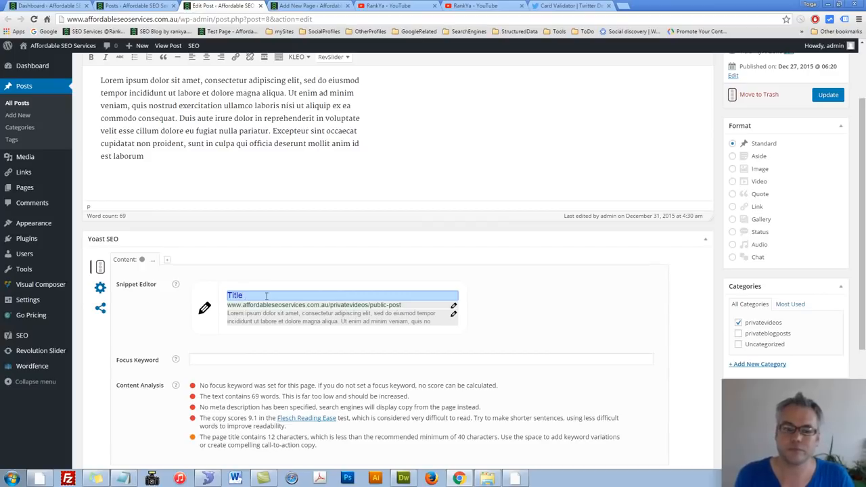
pyautogui.write('om')
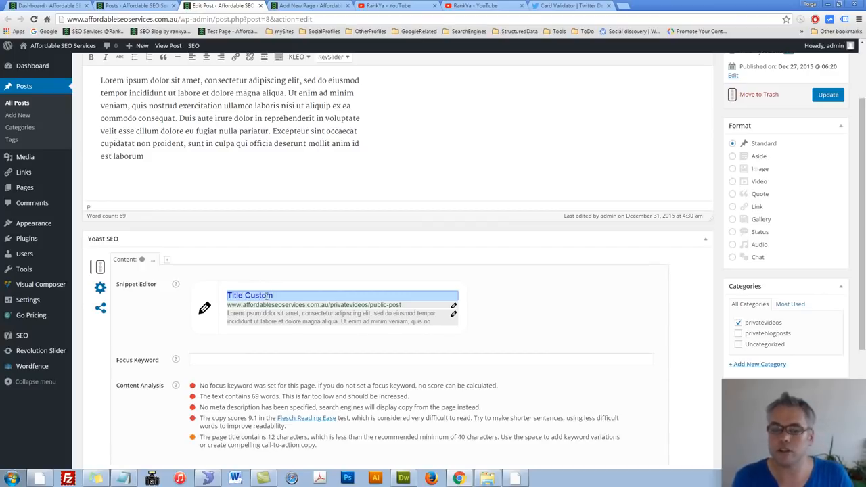
pyautogui.moveTo(278, 296); pyautogui.dragTo(222, 295)
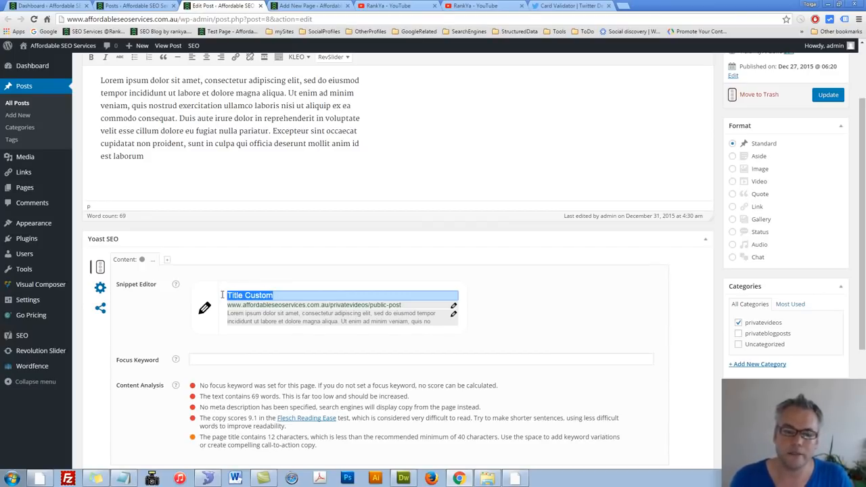
pyautogui.scroll(3, 369, 285)
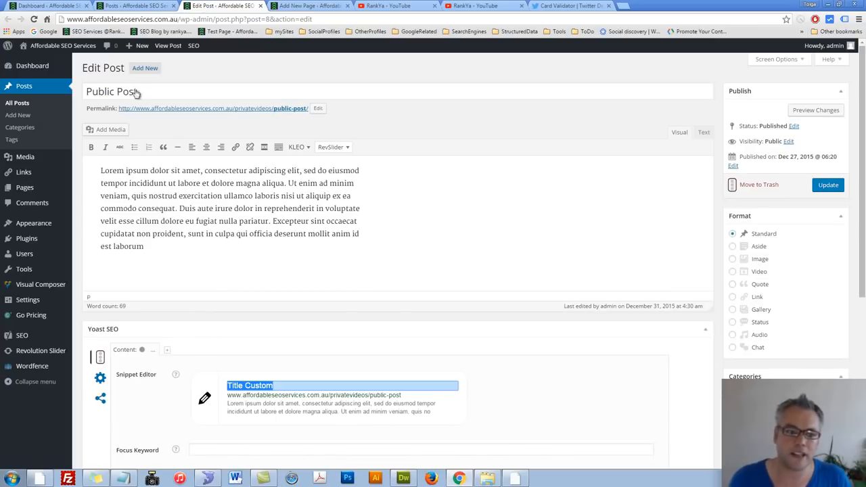
pyautogui.moveTo(135, 92); pyautogui.dragTo(86, 93)
pyautogui.scroll(-2, 295, 278)
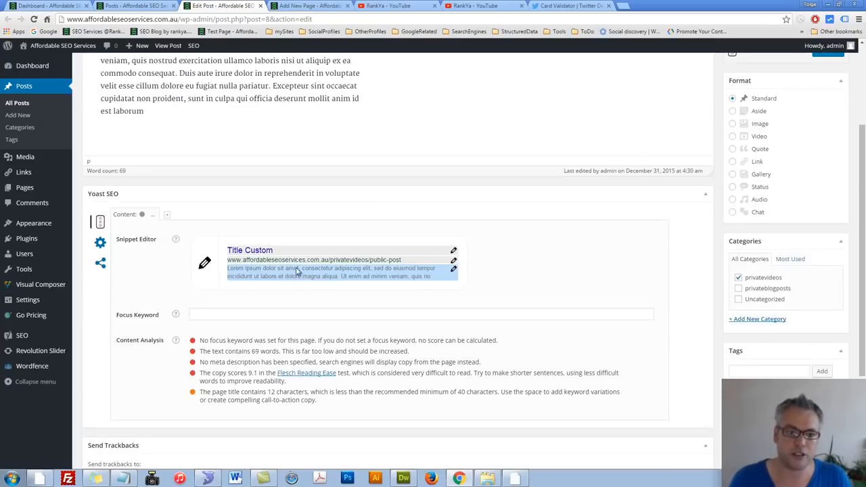
pyautogui.click(34, 19)
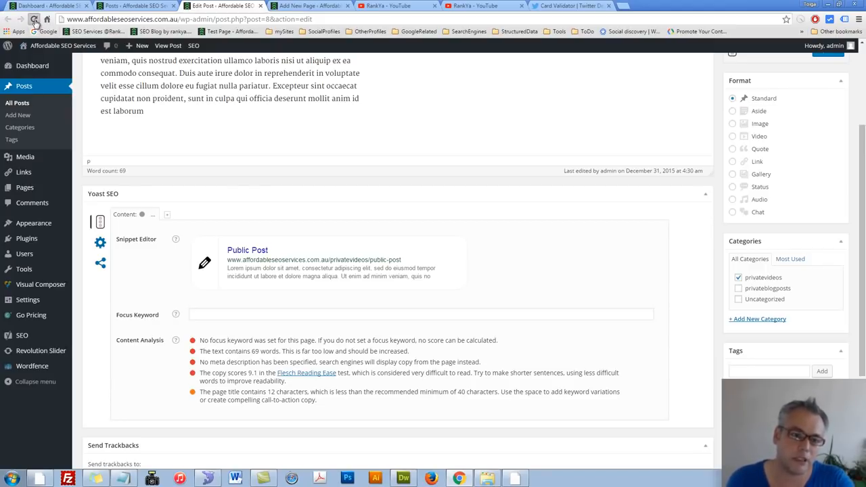
pyautogui.click(35, 21)
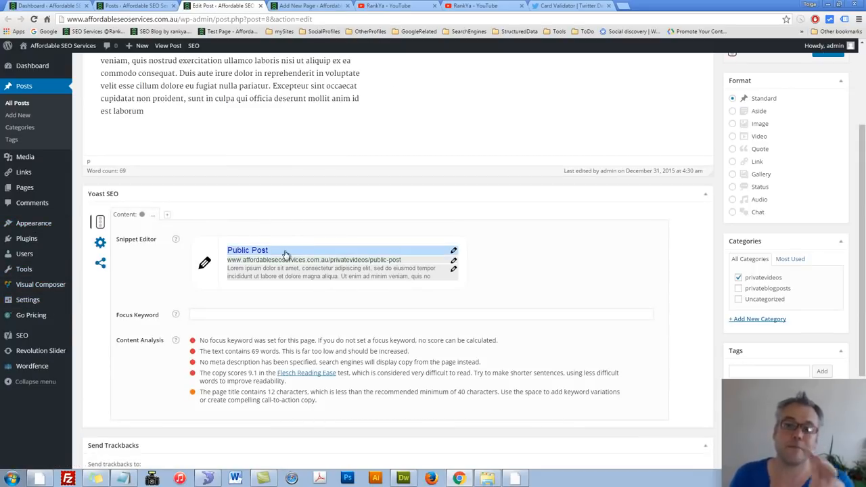
# Step: Check the post's title and set the snippet's meta description to "Create custom description"
pyautogui.scroll(3, 271, 254)
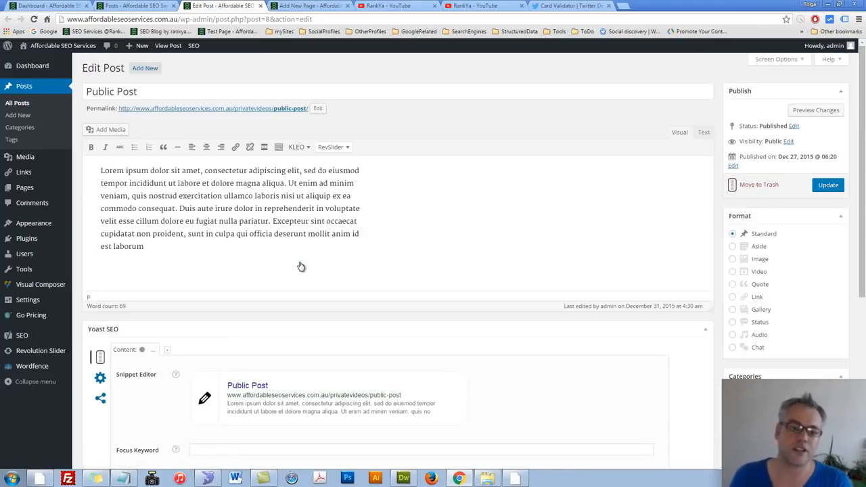
pyautogui.tripleClick(152, 95)
pyautogui.scroll(-3, 257, 284)
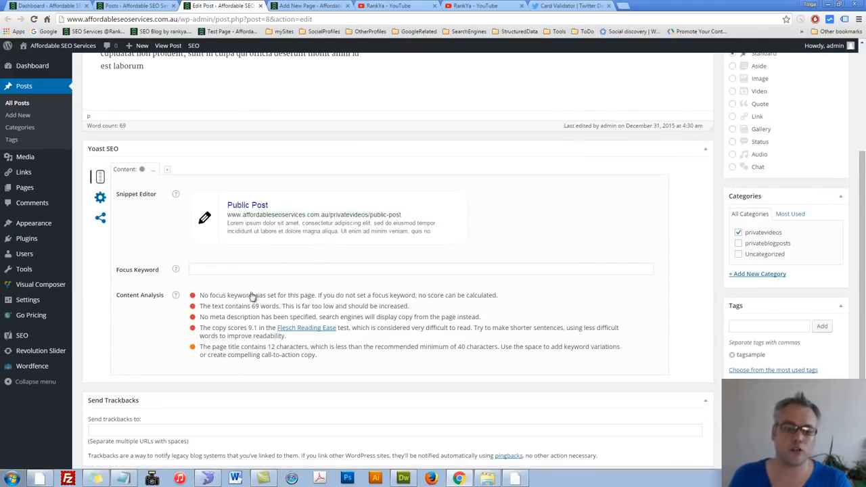
pyautogui.click(273, 228)
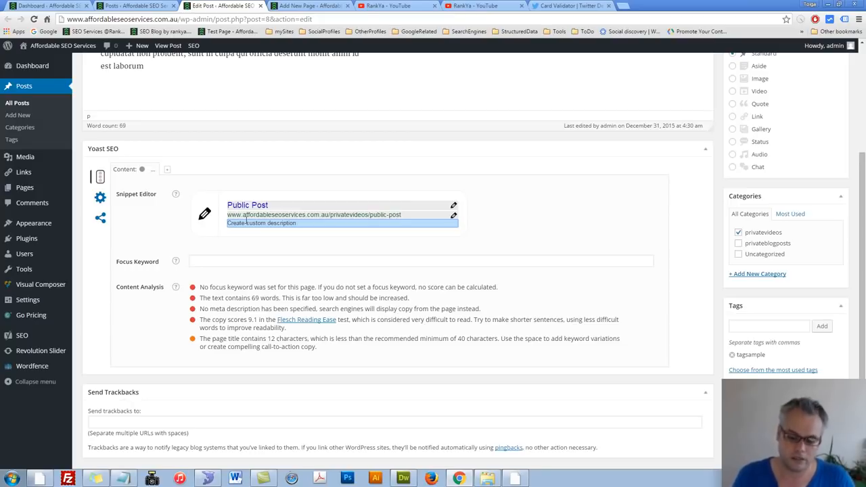
# Step: Extend the meta description with filler text past the allowed length and trim its end back within the limit
pyautogui.write(';lsdhf;alsd')
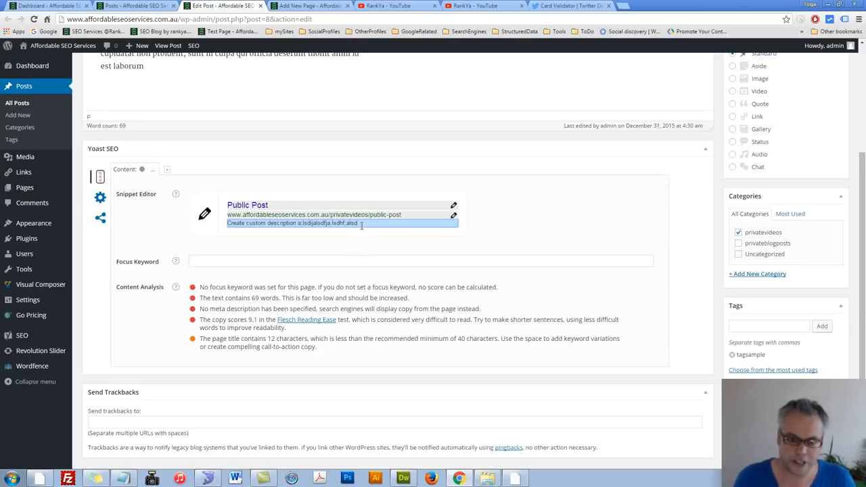
pyautogui.write("[0u42350y8aoshgf;lasdhf;'la")
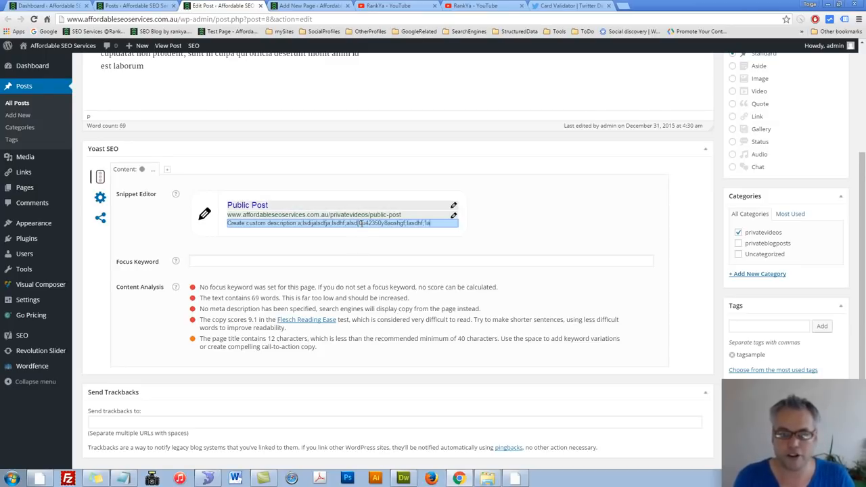
pyautogui.write("sjdnf;lajnhdf;lasdhf;lasj;df;'lasjdk;'lajsdf;lajsdkf;lasdjf;lasjd")
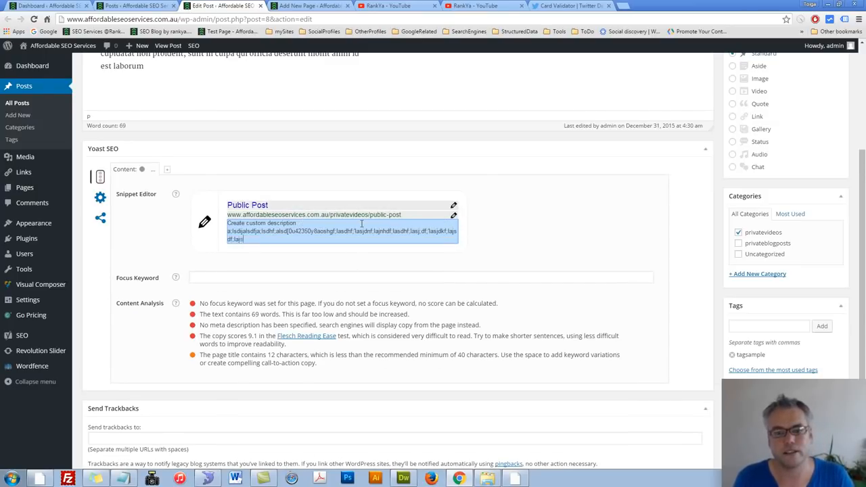
pyautogui.write('f;lasjdf;lasjd')
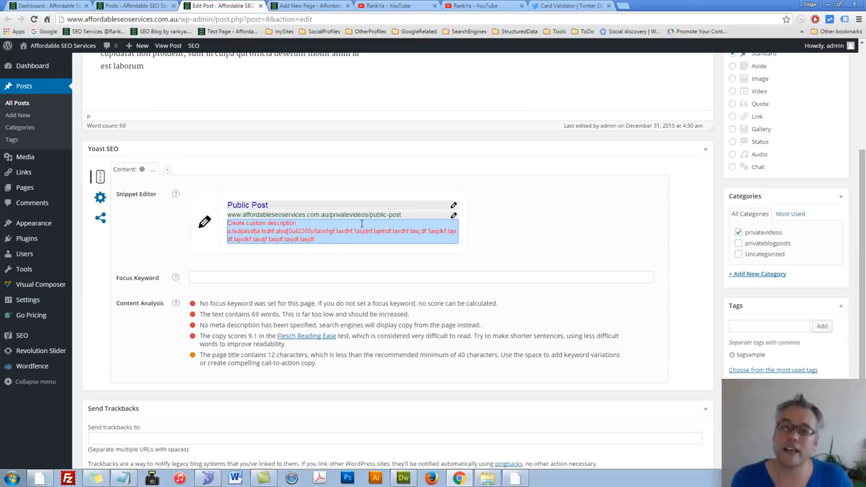
pyautogui.press('BackSpace')
pyautogui.press('BackSpace')
pyautogui.press('BackSpace')
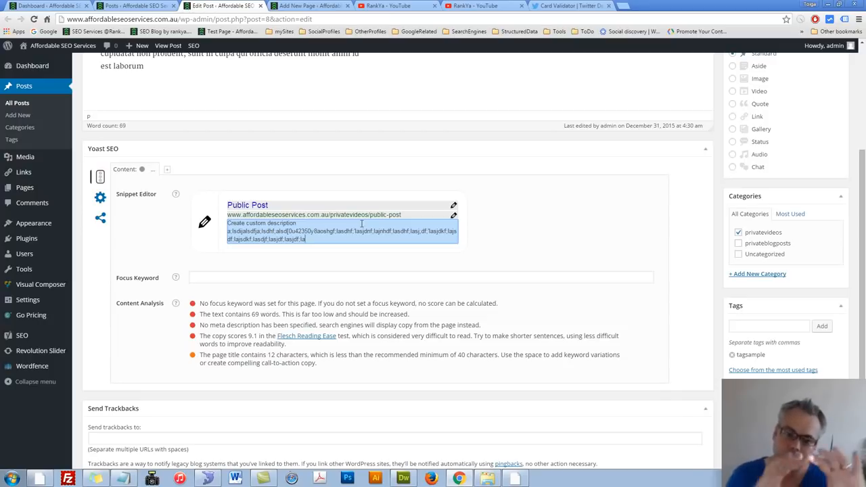
pyautogui.press('BackSpace')
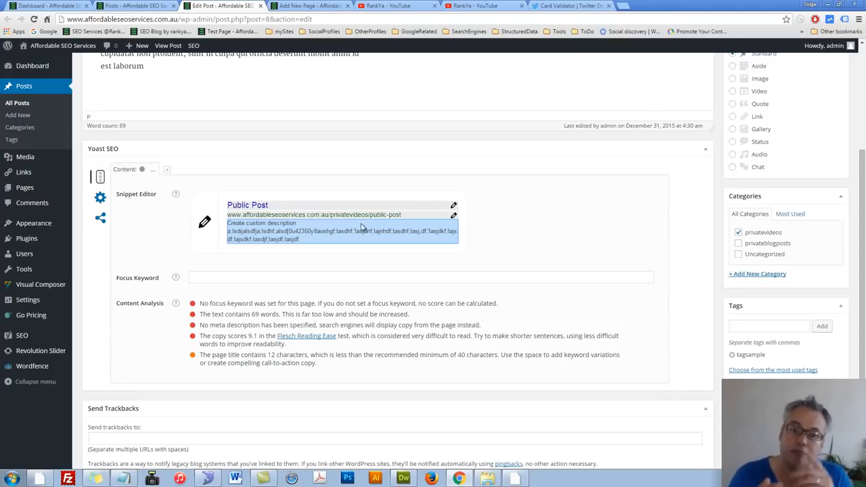
# Step: Delete the filler text from the meta description, keeping only "Create custom description"
pyautogui.moveTo(300, 240); pyautogui.dragTo(215, 218)
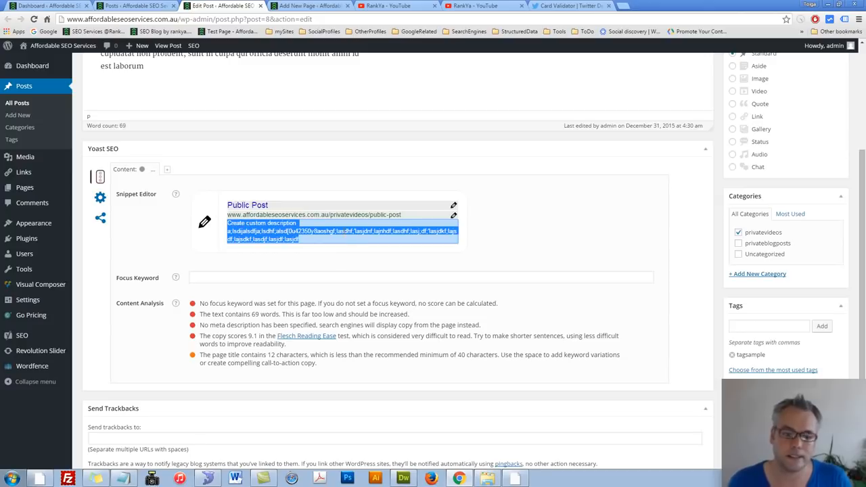
pyautogui.click(308, 232)
pyautogui.moveTo(300, 241); pyautogui.dragTo(227, 223)
pyautogui.press('Delete')
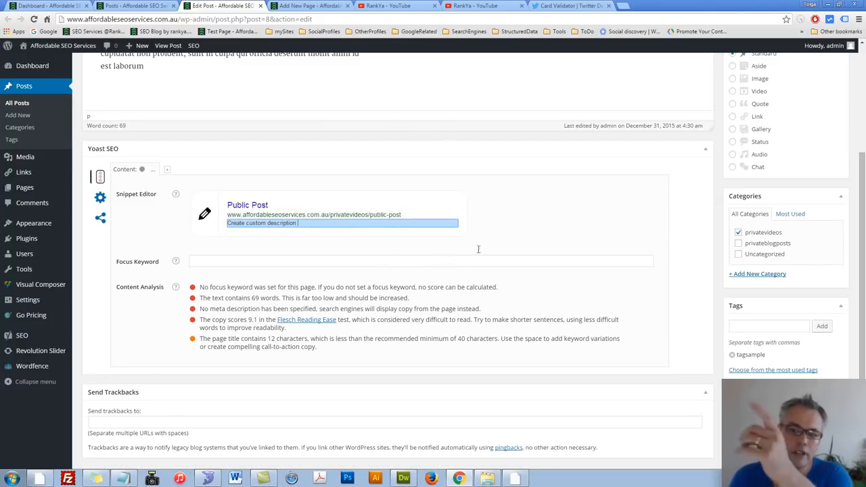
# Step: Inspect the snippet title, meta description and focus keyword fields of Public Post
pyautogui.click(270, 206)
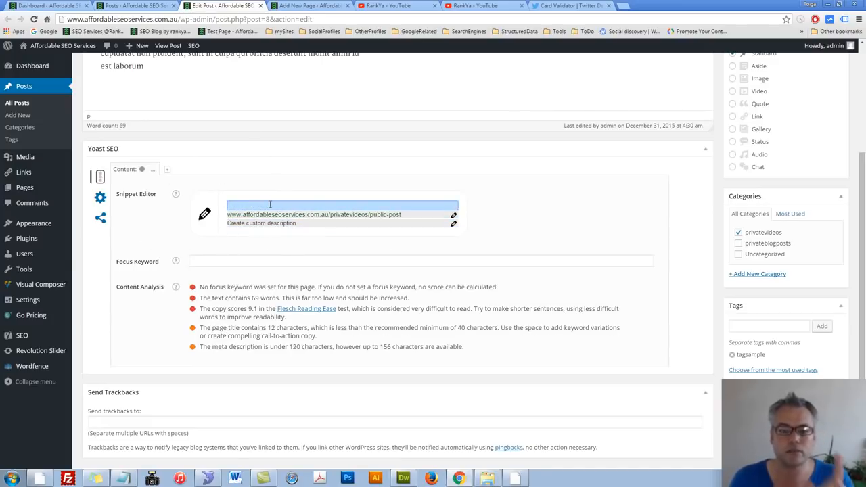
pyautogui.click(276, 226)
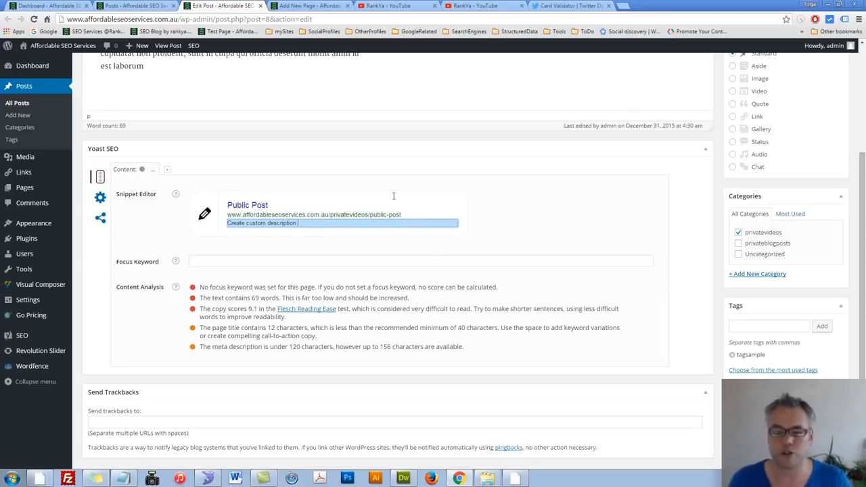
pyautogui.click(195, 262)
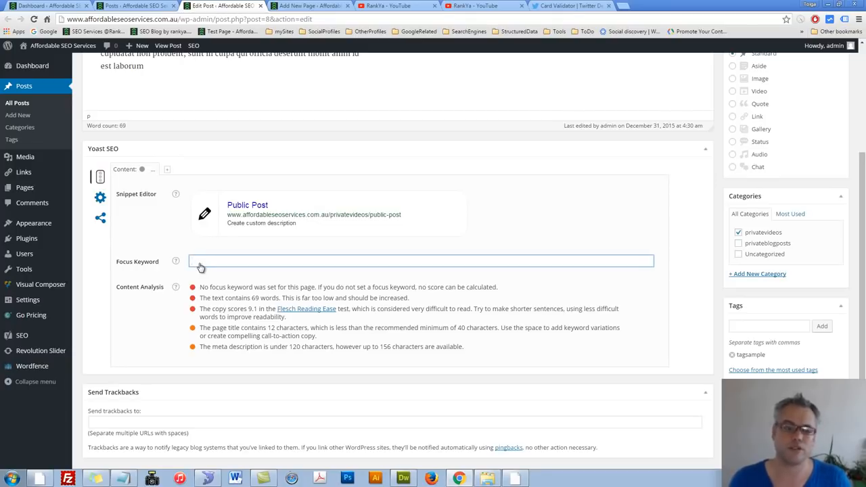
# Step: Open the list of all posts in a separate browser tab and display its column and view screen options
pyautogui.middleClick(19, 105)
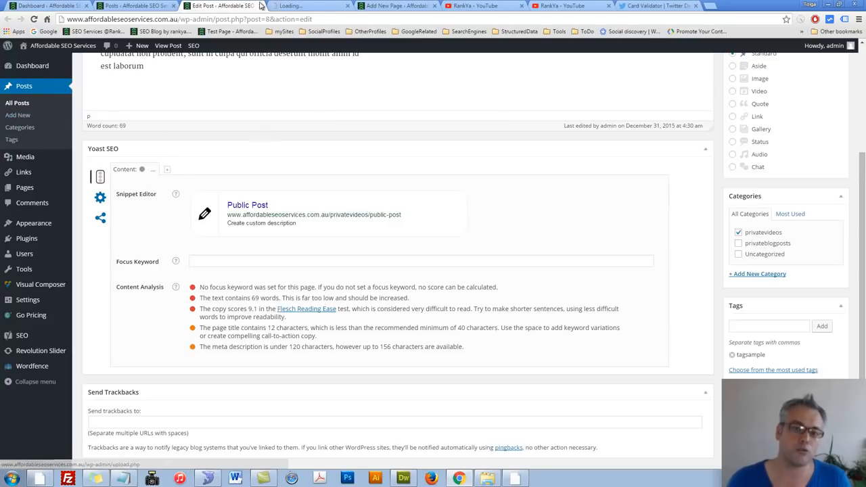
pyautogui.click(308, 5)
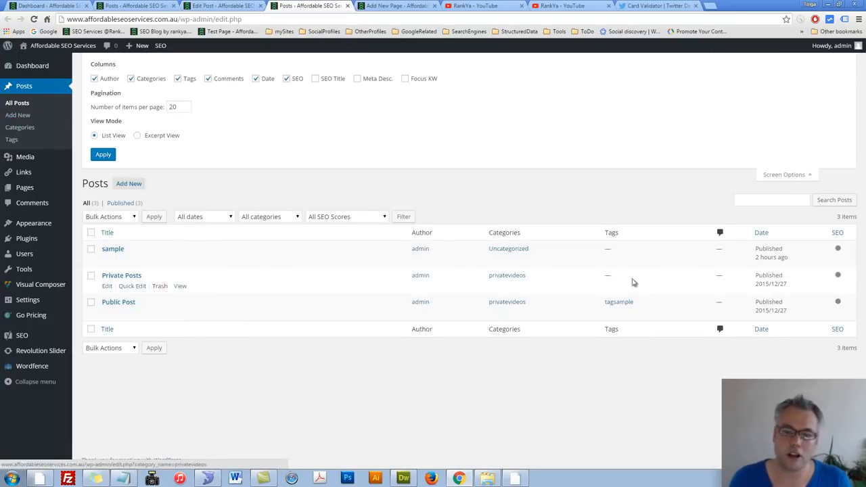
pyautogui.click(812, 177)
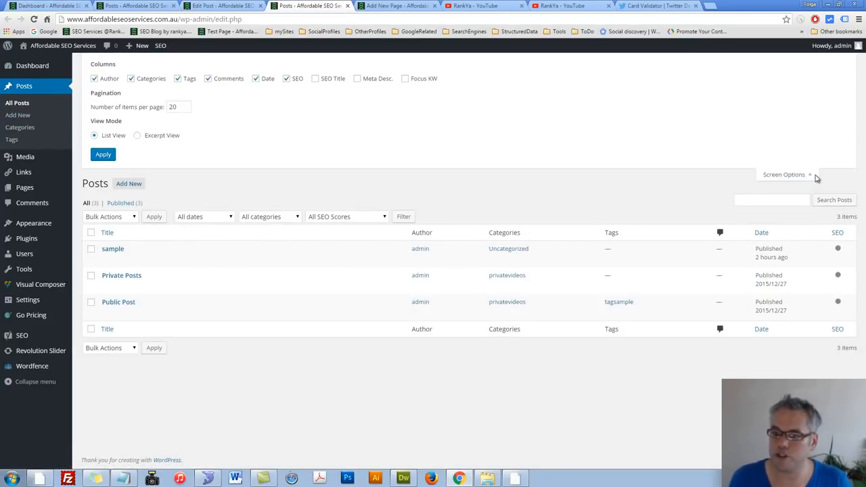
pyautogui.click(815, 175)
pyautogui.click(808, 60)
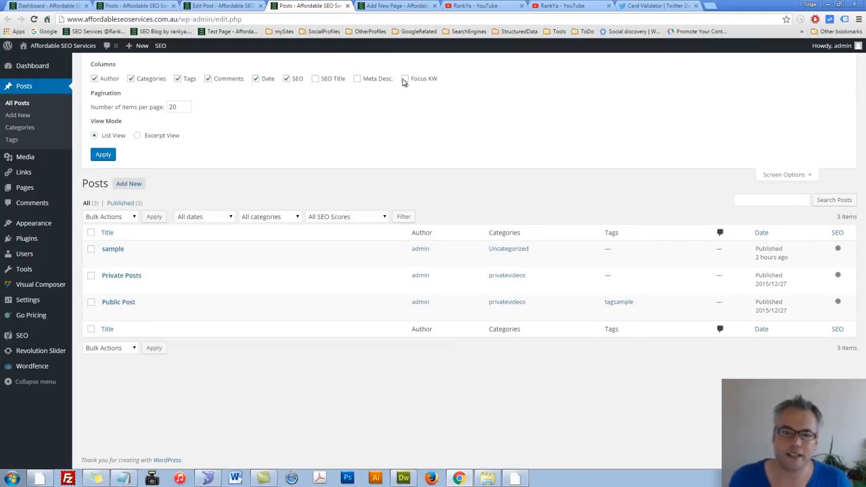
# Step: Try out the Focus KW and SEO Title columns in the posts list, hide both again and reload the list
pyautogui.click(404, 78)
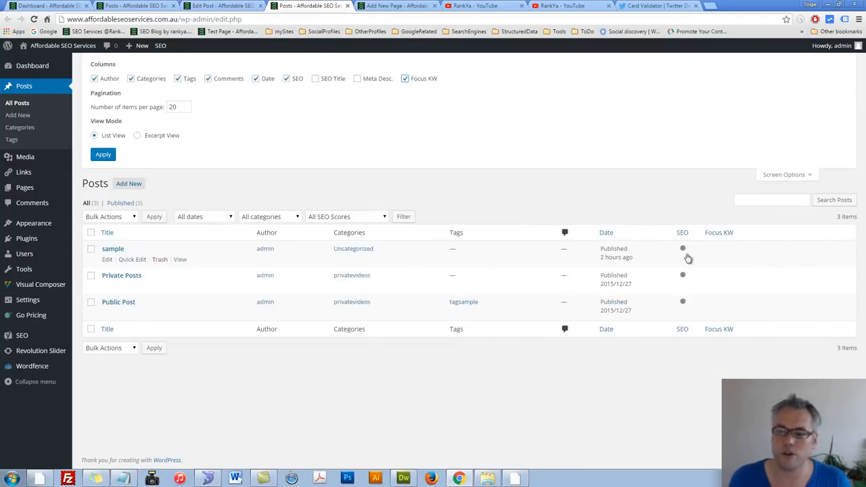
pyautogui.click(315, 79)
pyautogui.click(315, 79)
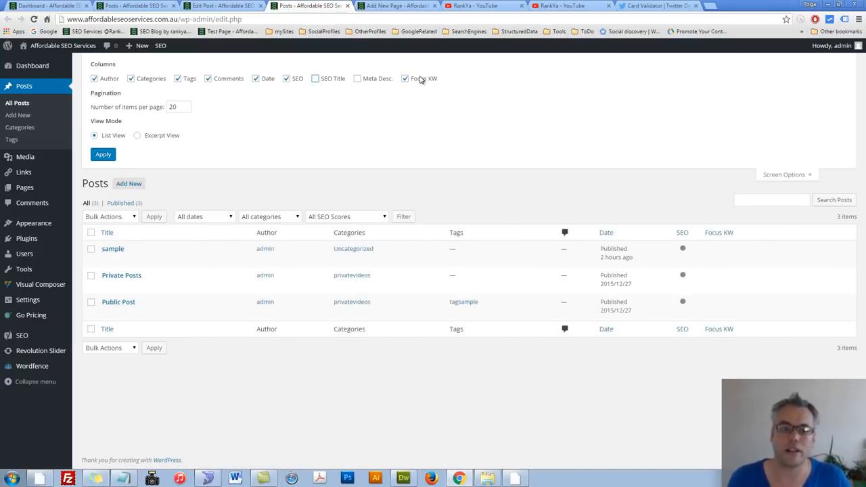
pyautogui.click(405, 79)
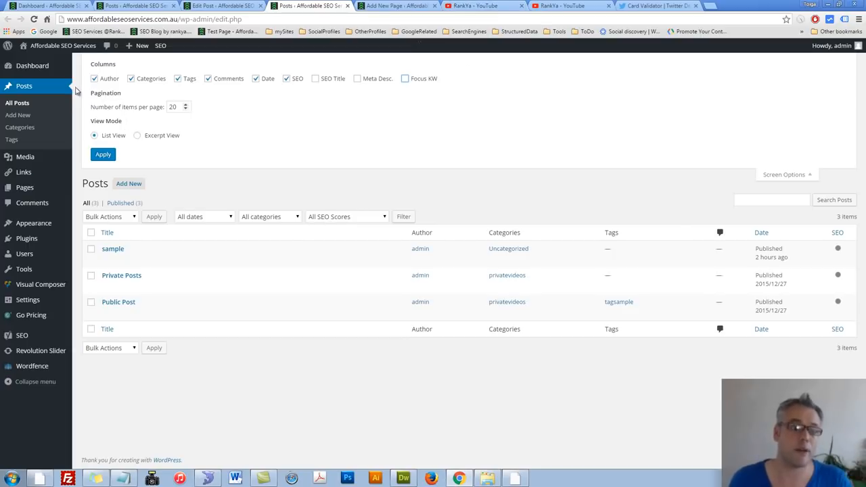
pyautogui.click(19, 102)
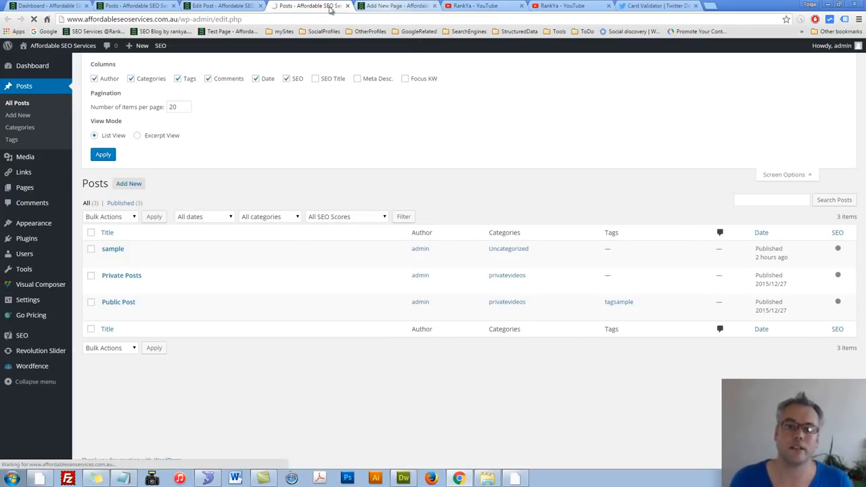
# Step: Return to the Public Post editor and review its Focus Keyword field and the post content
pyautogui.click(203, 7)
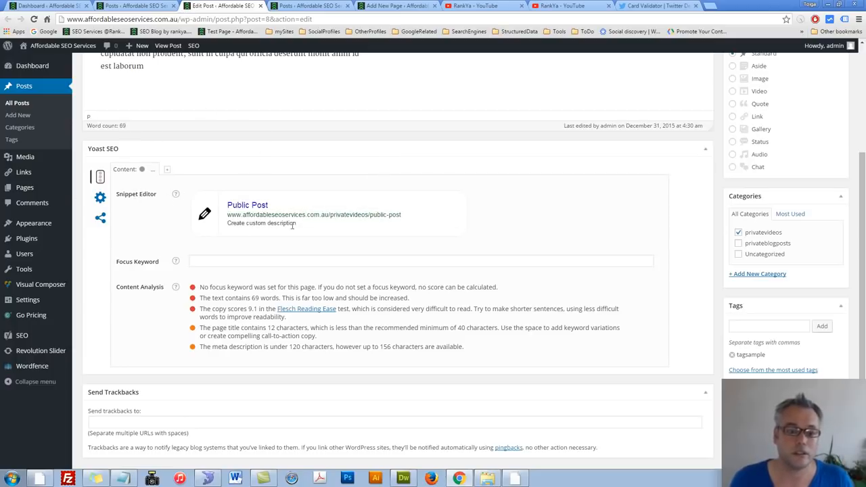
pyautogui.click(209, 259)
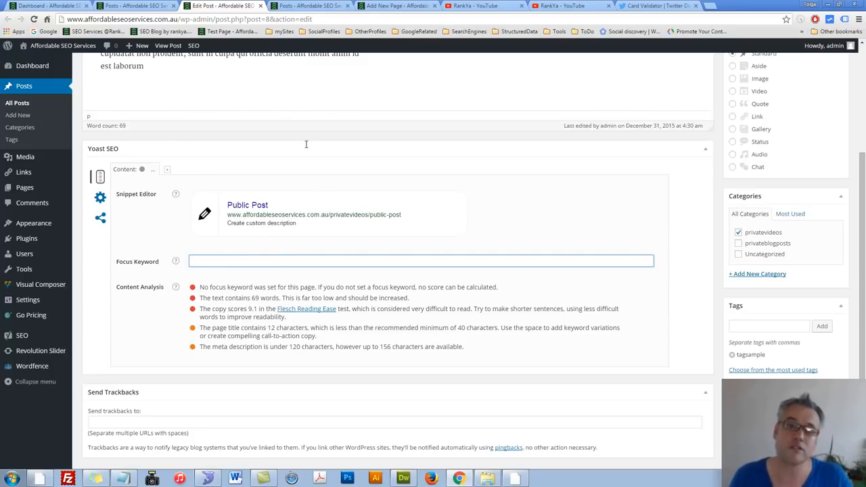
pyautogui.scroll(3, 305, 144)
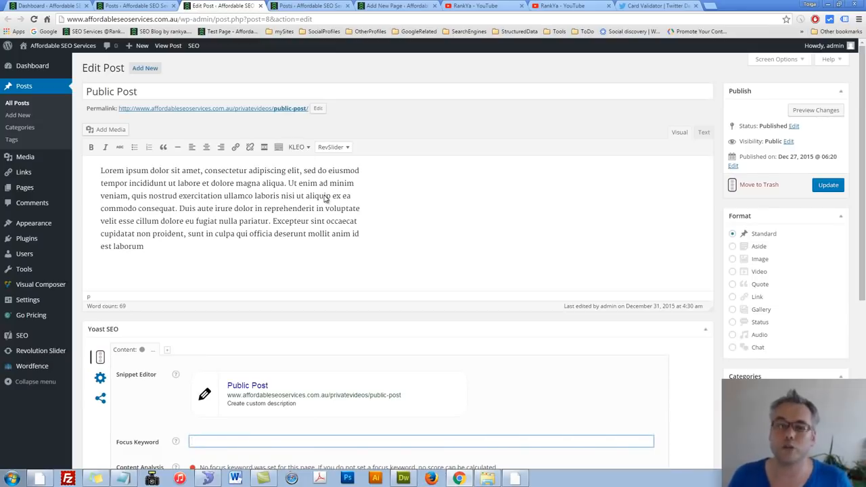
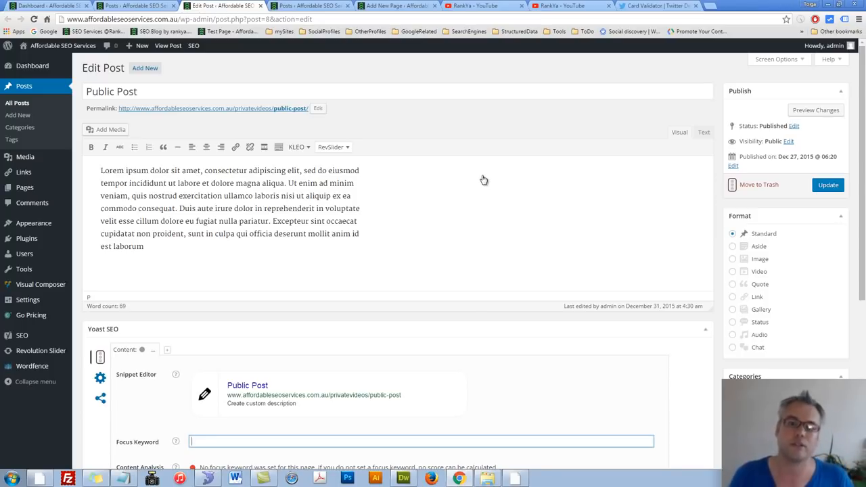
# Step: Look over the RankYa playlists and channel page on YouTube, and return to Public Post's Yoast SEO settings
pyautogui.click(562, 6)
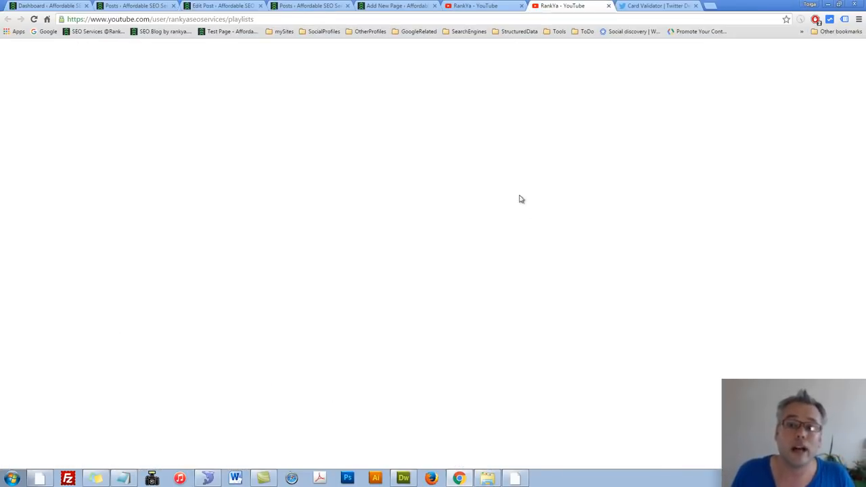
pyautogui.click(461, 8)
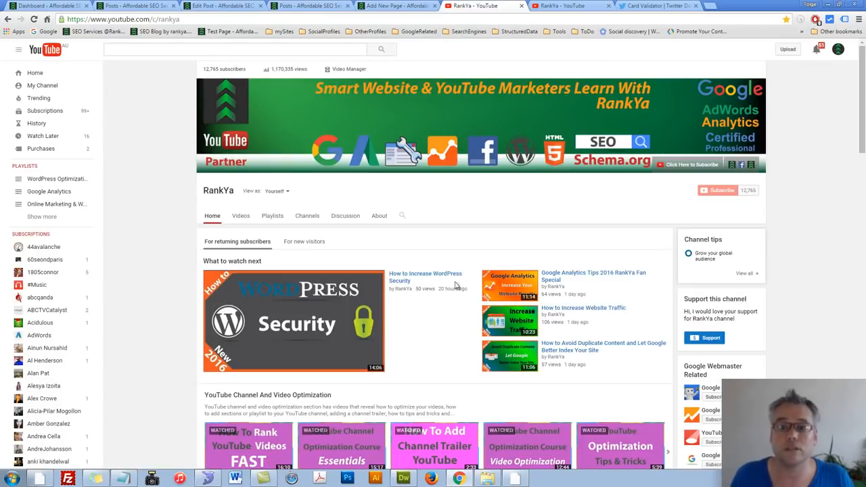
pyautogui.click(135, 6)
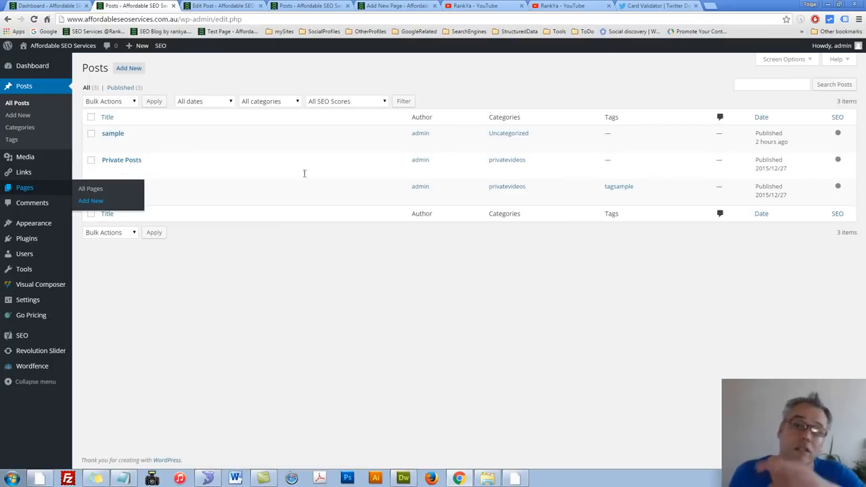
pyautogui.click(219, 6)
pyautogui.scroll(-2, 334, 310)
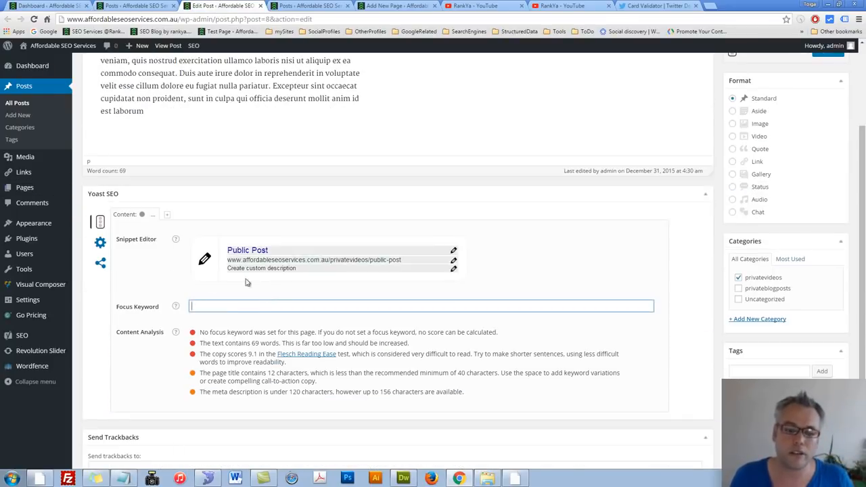
# Step: Hide the SEO column in the posts list and briefly try out the Focus KW column
pyautogui.click(318, 5)
pyautogui.click(785, 61)
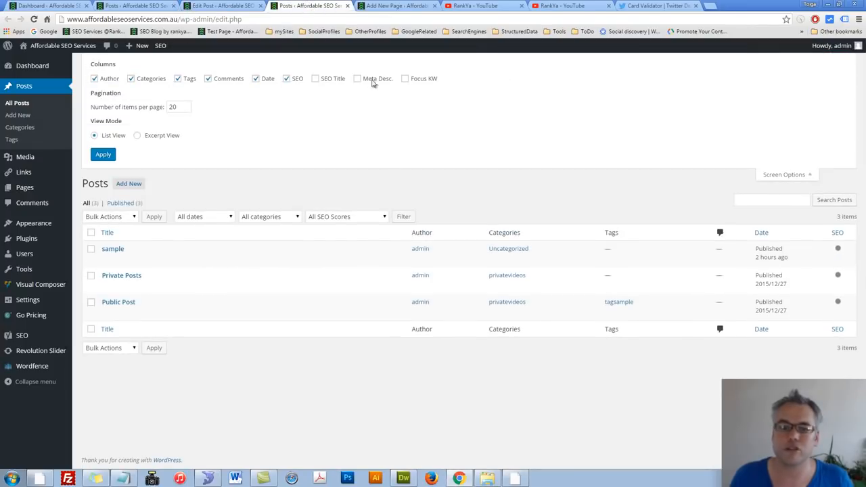
pyautogui.click(287, 79)
pyautogui.click(406, 79)
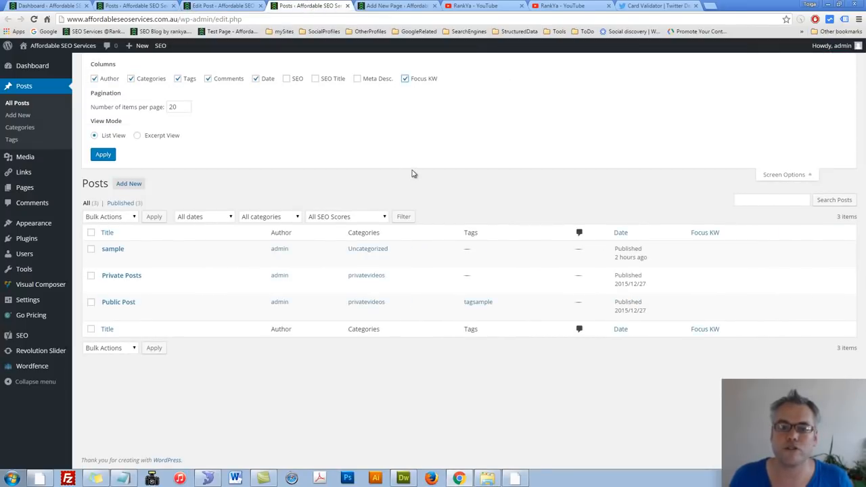
pyautogui.click(406, 80)
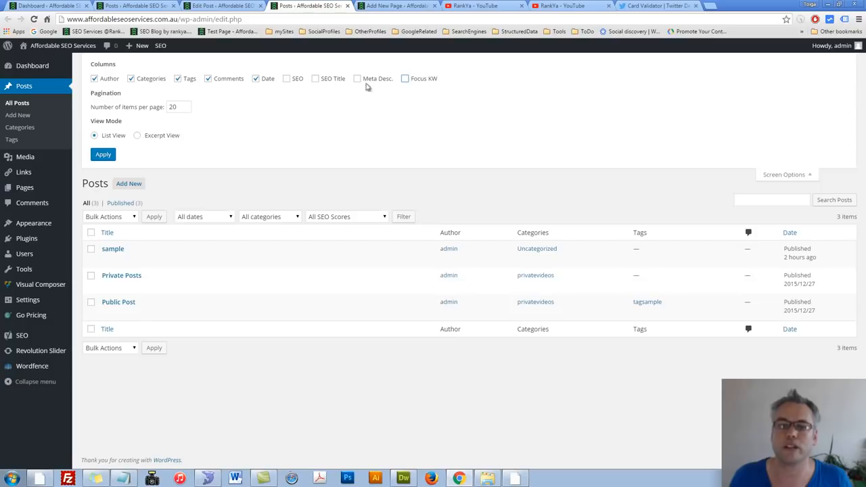
# Step: Try to add another focus keyword to Public Post and dismiss the premium feature offer
pyautogui.click(224, 5)
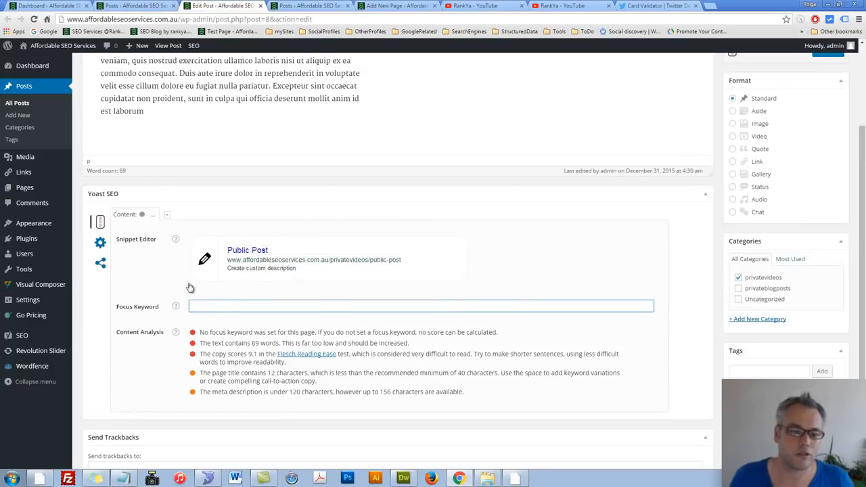
pyautogui.click(168, 218)
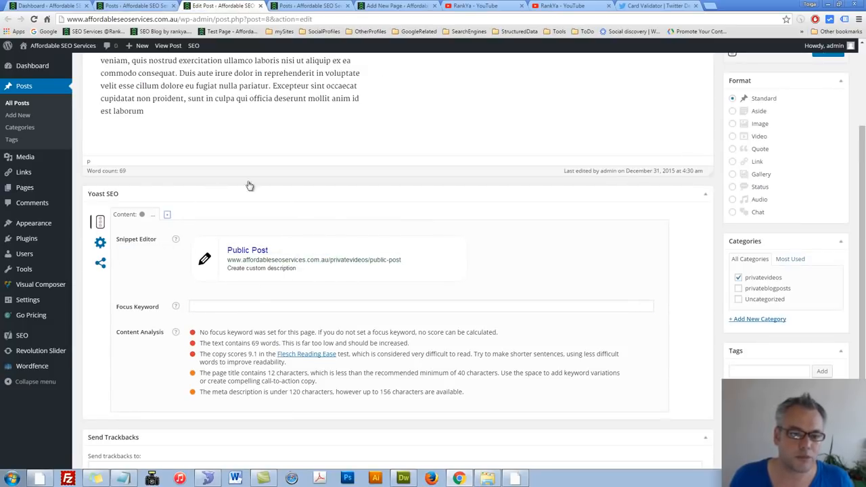
pyautogui.click(168, 216)
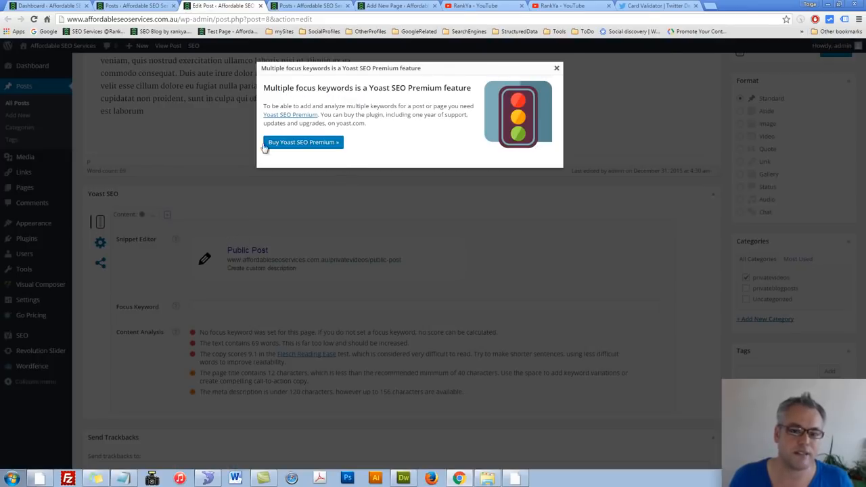
pyautogui.click(556, 69)
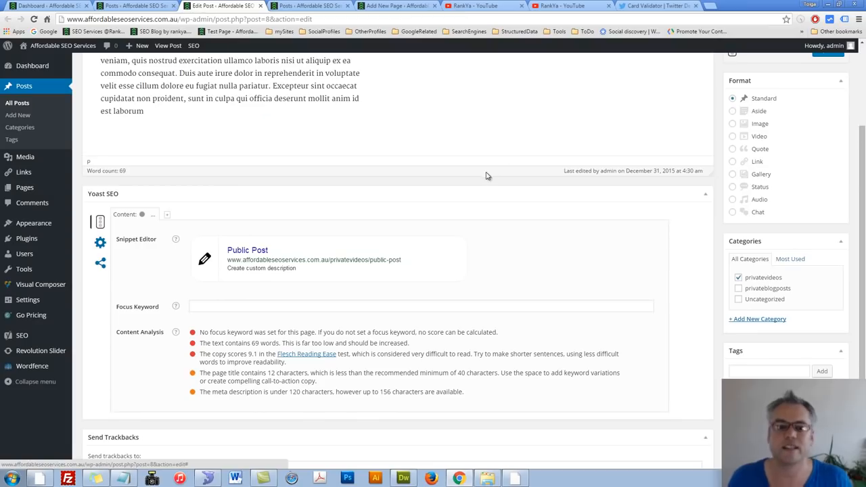
# Step: Review Public Post's advanced Yoast settings: Meta Robots Index options, Meta Robots Follow, Meta Robots Advanced and Canonical URL
pyautogui.click(100, 242)
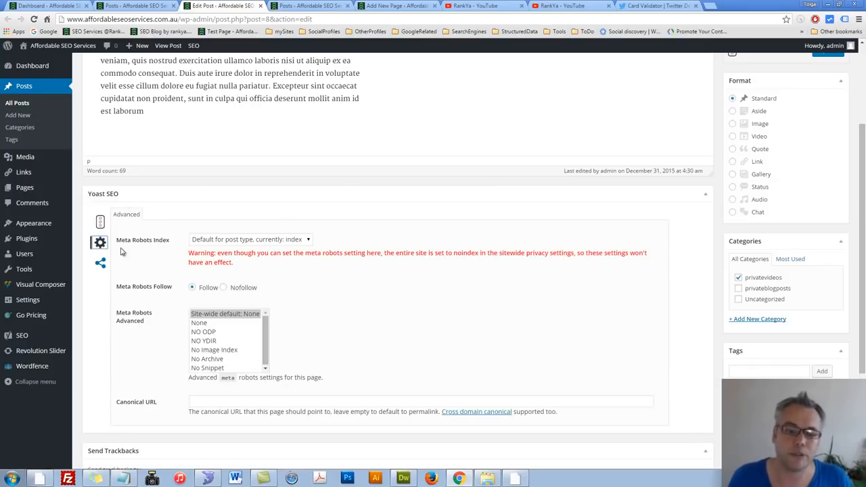
pyautogui.click(307, 240)
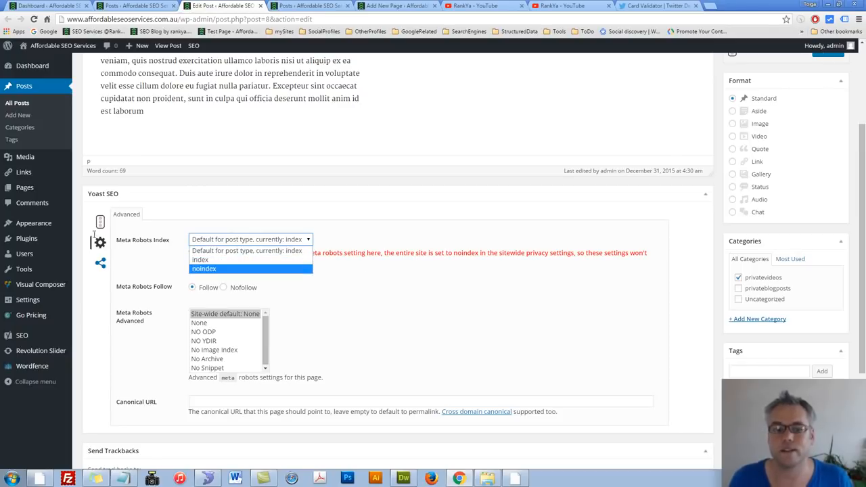
pyautogui.click(342, 258)
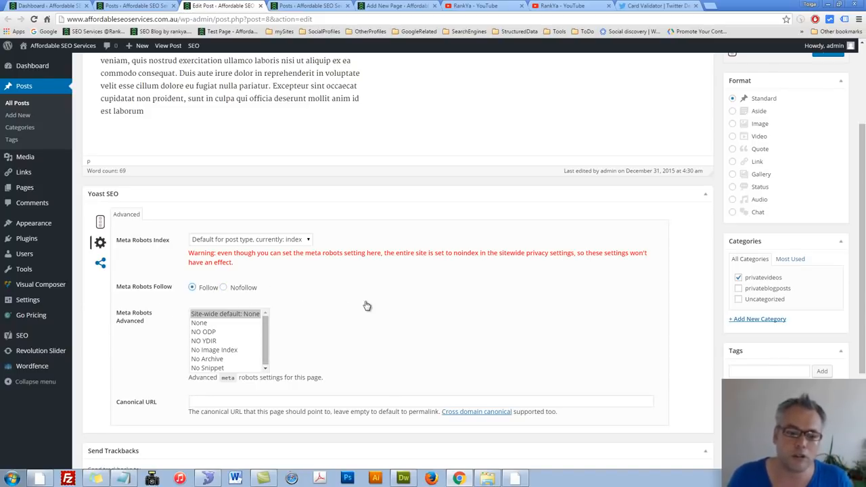
pyautogui.scroll(-2, 342, 316)
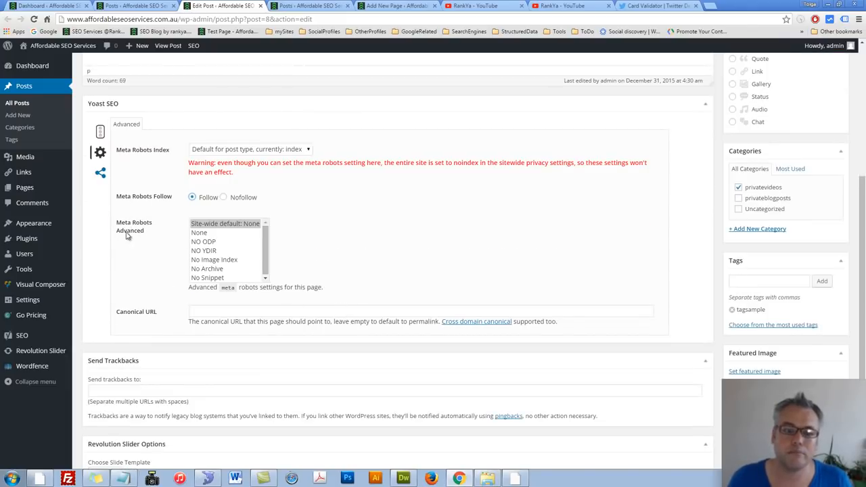
pyautogui.click(265, 274)
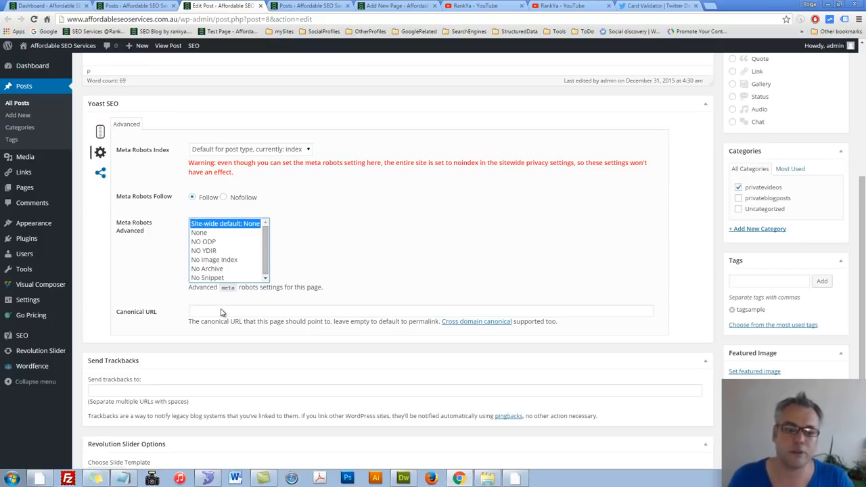
pyautogui.click(223, 312)
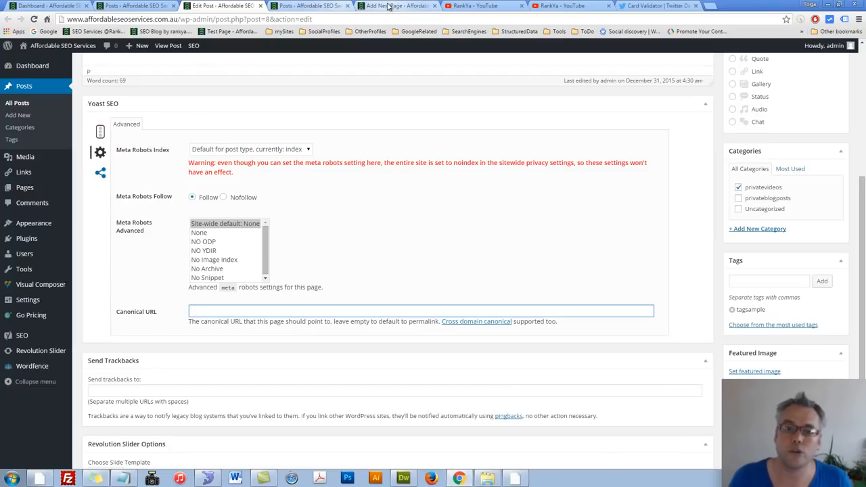
# Step: Open Public Post on the live site and examine the canonical link line in its page source
pyautogui.click(40, 6)
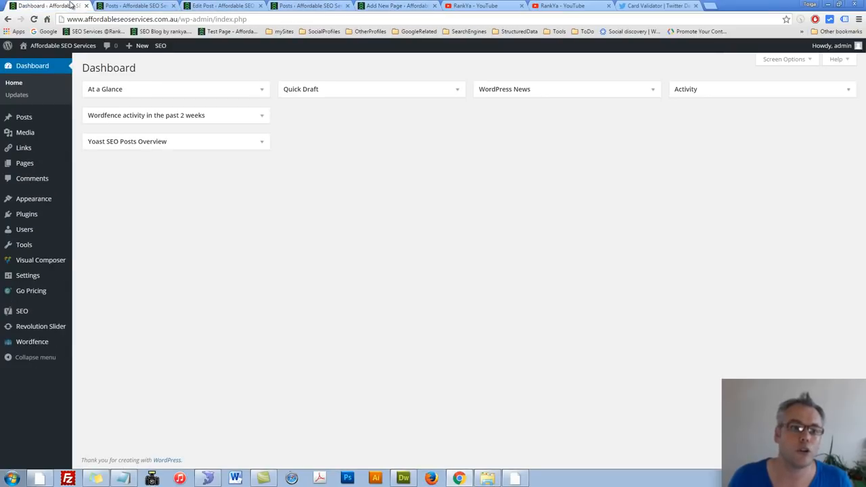
pyautogui.middleClick(38, 61)
pyautogui.click(134, 6)
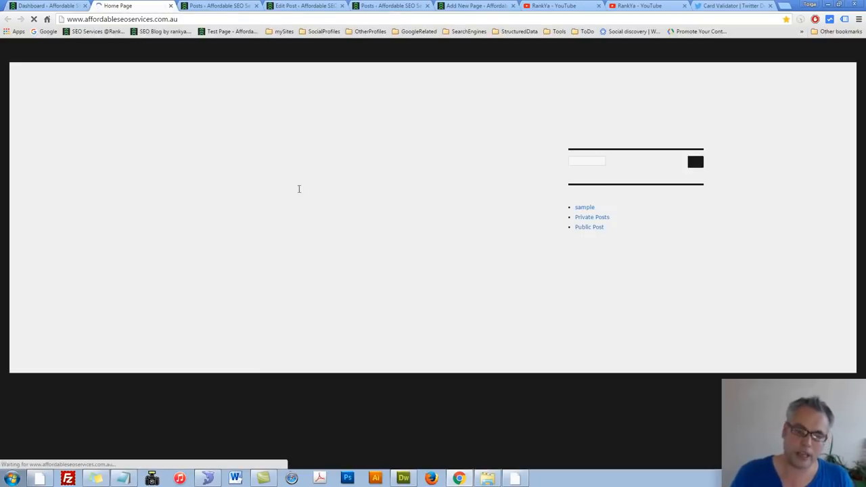
pyautogui.click(590, 227)
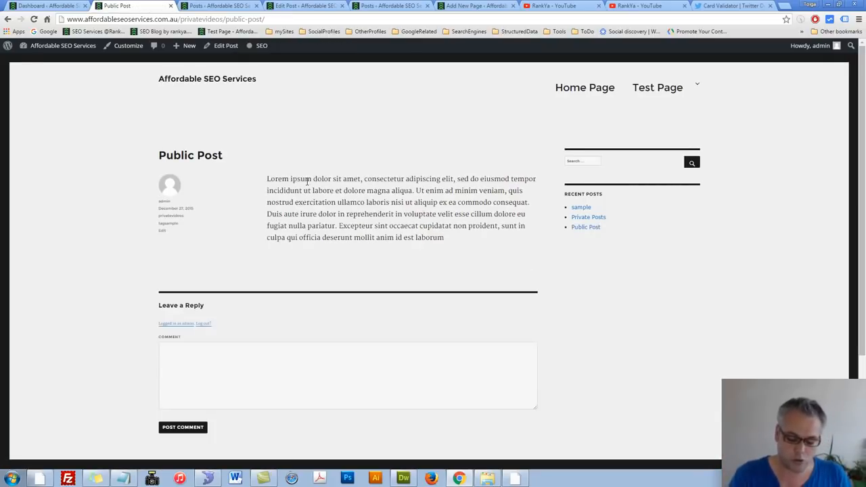
pyautogui.hotkey('ctrl', 'u')
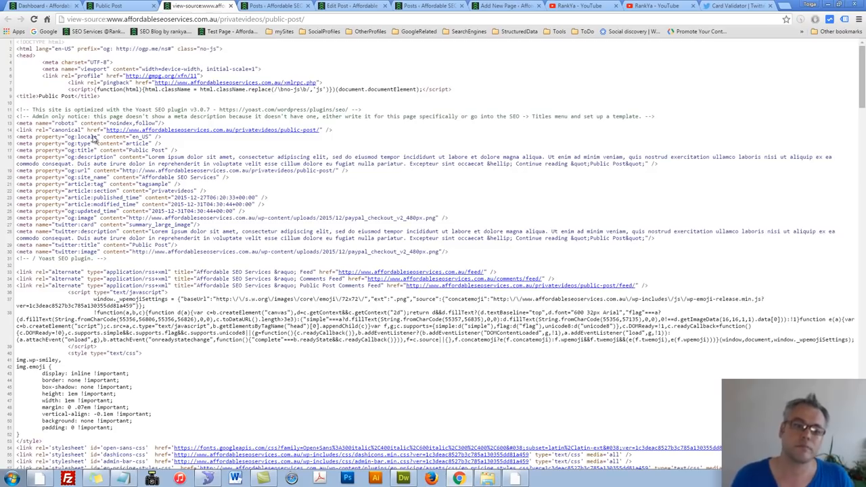
pyautogui.tripleClick(95, 130)
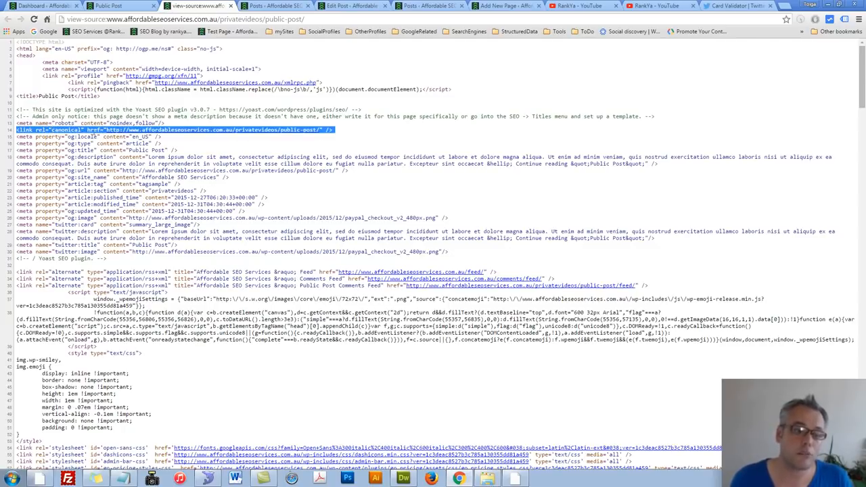
pyautogui.tripleClick(68, 132)
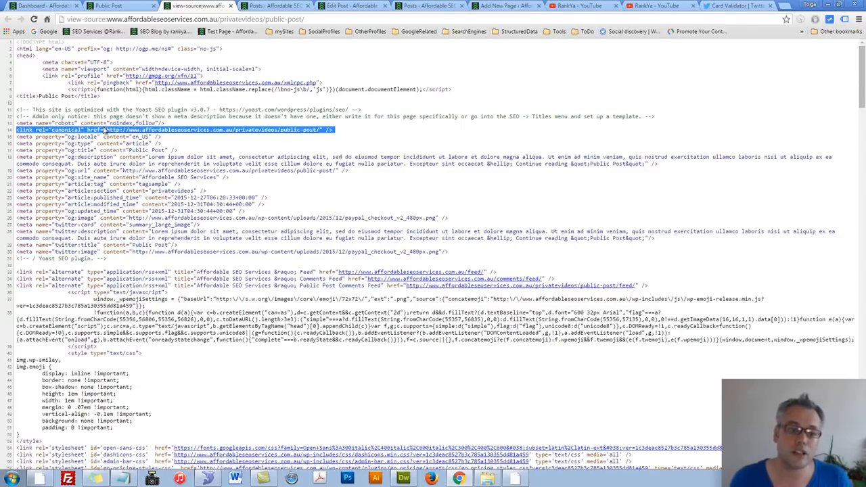
# Step: Return to the Public Post editor and review its Facebook and Twitter title, description and image fields
pyautogui.click(280, 5)
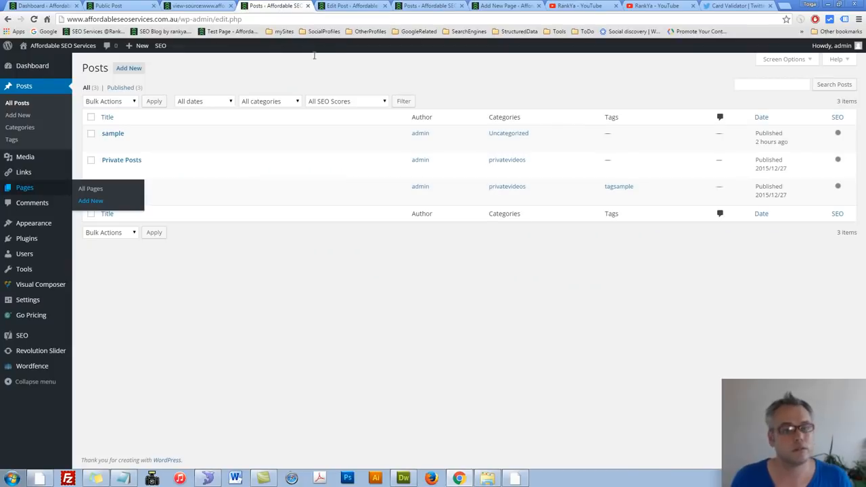
pyautogui.click(345, 7)
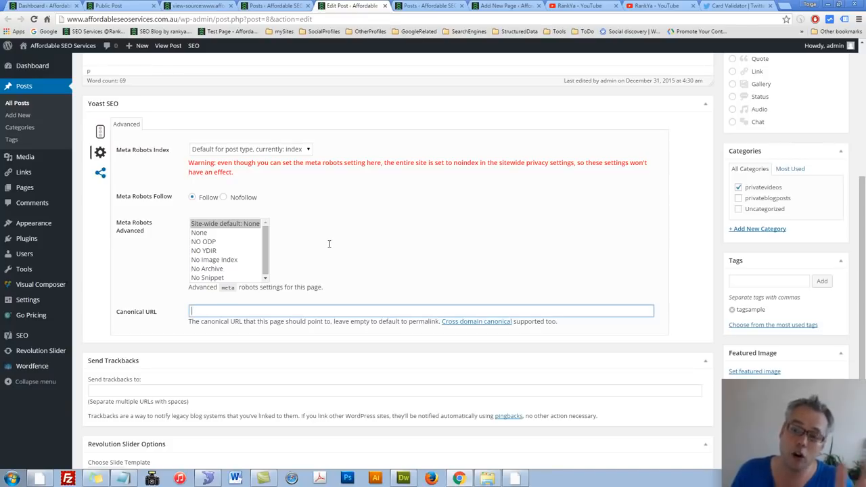
pyautogui.click(100, 174)
pyautogui.click(213, 152)
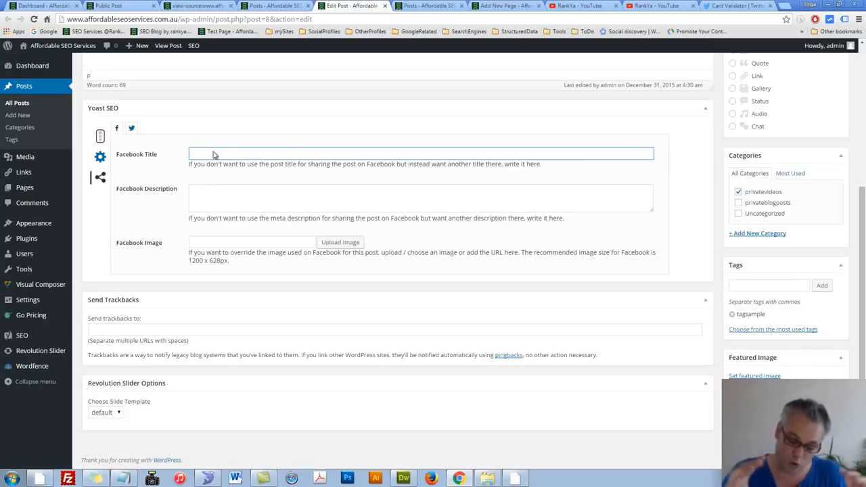
pyautogui.click(131, 128)
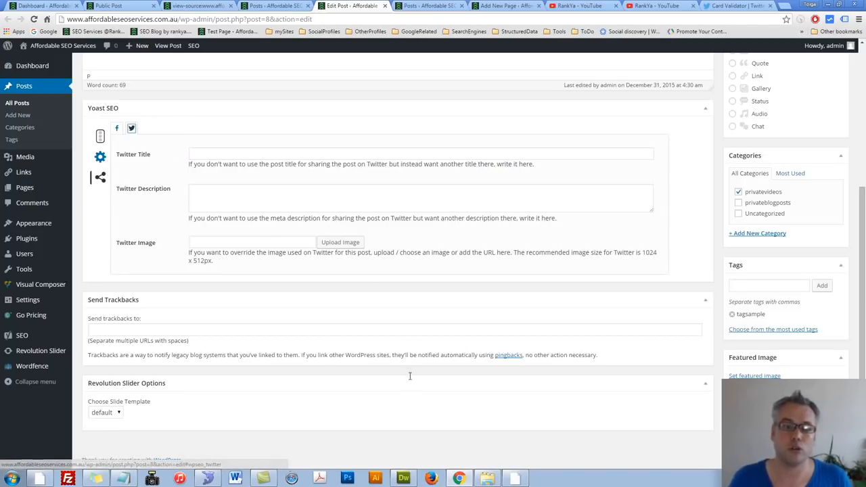
# Step: Switch to Dreamweaver and copy the PHP block in header.php that adds noindex robots meta tags for tag, date and search pages
pyautogui.hotkey('alt', 'Tab')
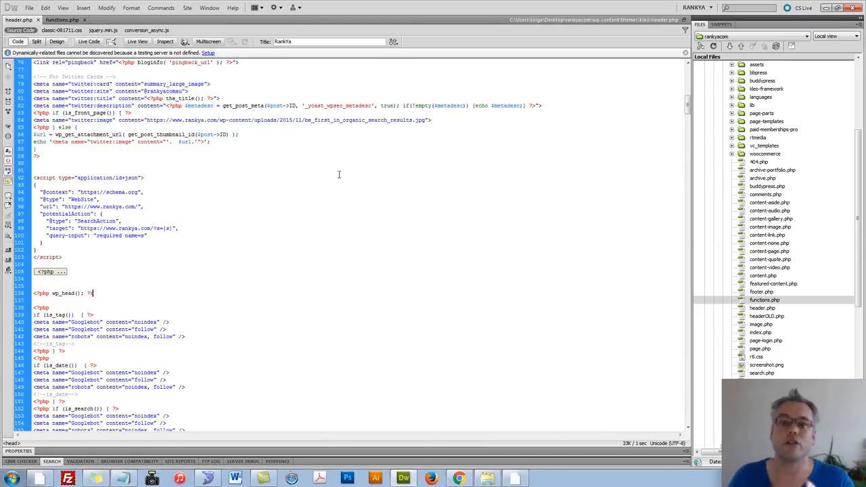
pyautogui.scroll(-3, 340, 173)
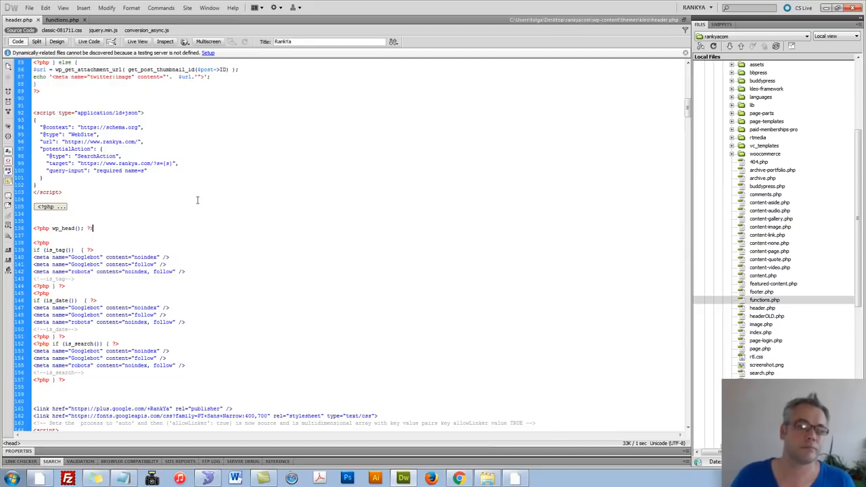
pyautogui.scroll(-5, 196, 202)
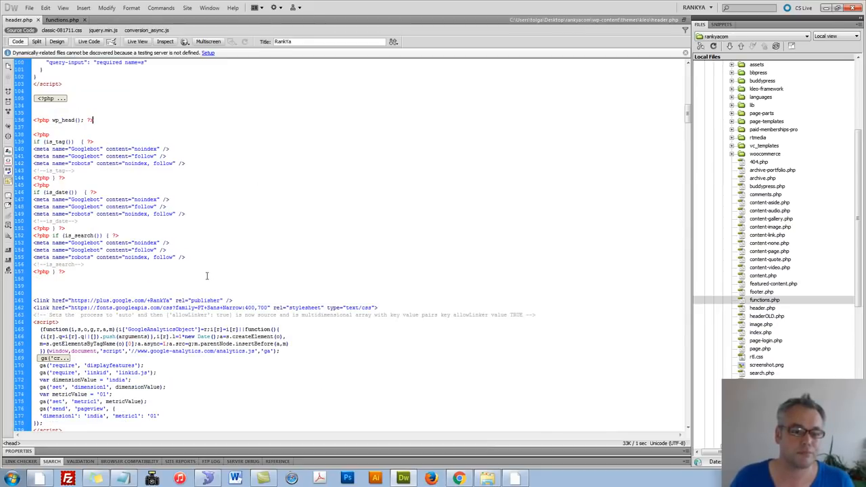
pyautogui.moveTo(67, 272); pyautogui.dragTo(35, 214)
pyautogui.click(61, 264)
pyautogui.moveTo(73, 274); pyautogui.dragTo(27, 135)
pyautogui.rightClick(83, 151)
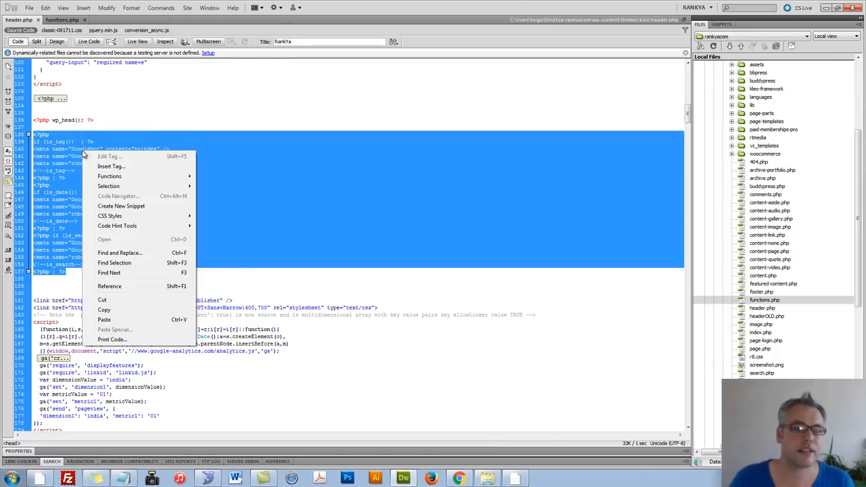
pyautogui.click(104, 309)
# Step: Return to WordPress in Chrome and open Twenty Sixteen's Theme Header file (header.php) in the theme editor
pyautogui.click(459, 479)
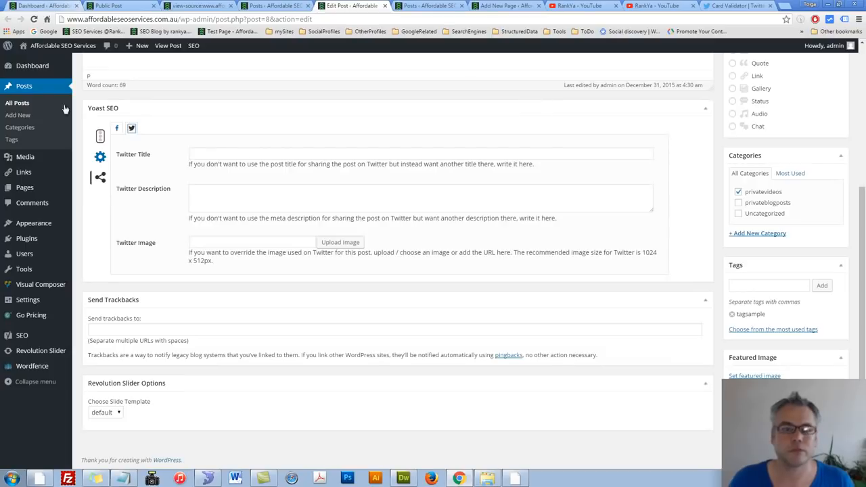
pyautogui.moveTo(29, 232)
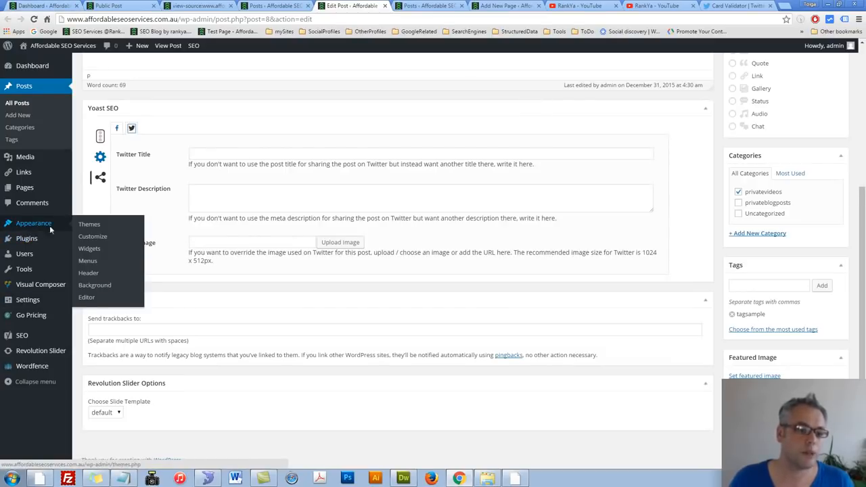
pyautogui.click(87, 297)
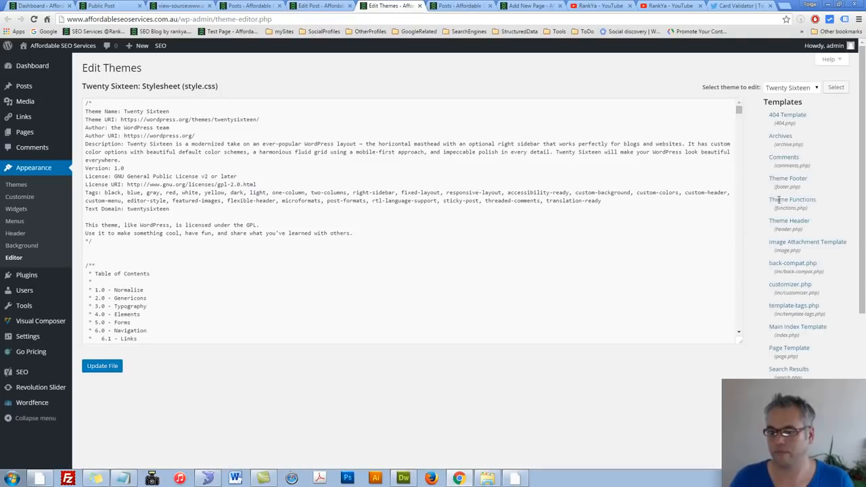
pyautogui.click(787, 222)
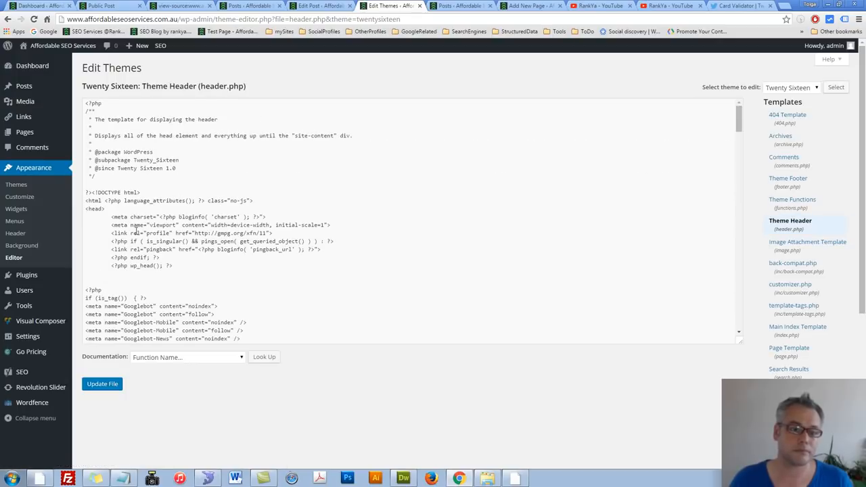
# Step: Paste the copied noindex PHP block on new lines between the closing </style> tag and the closing </head> tag of header.php
pyautogui.moveTo(110, 209); pyautogui.dragTo(75, 208)
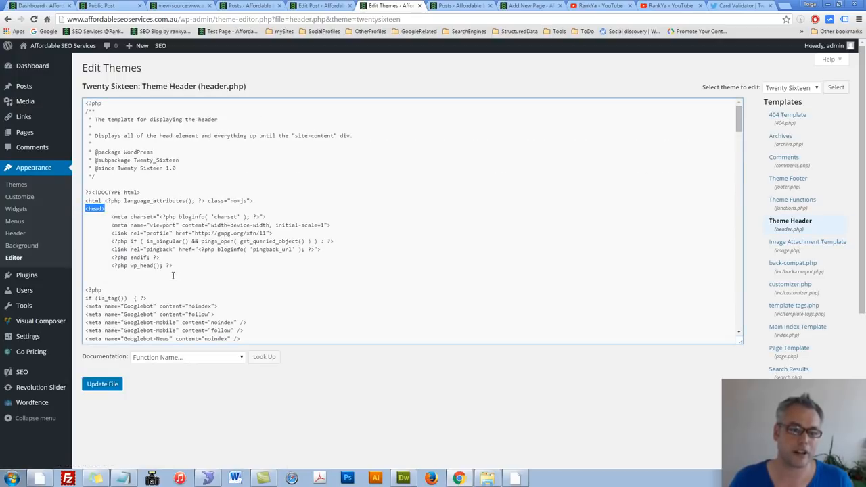
pyautogui.scroll(-8, 173, 275)
pyautogui.scroll(-10, 173, 275)
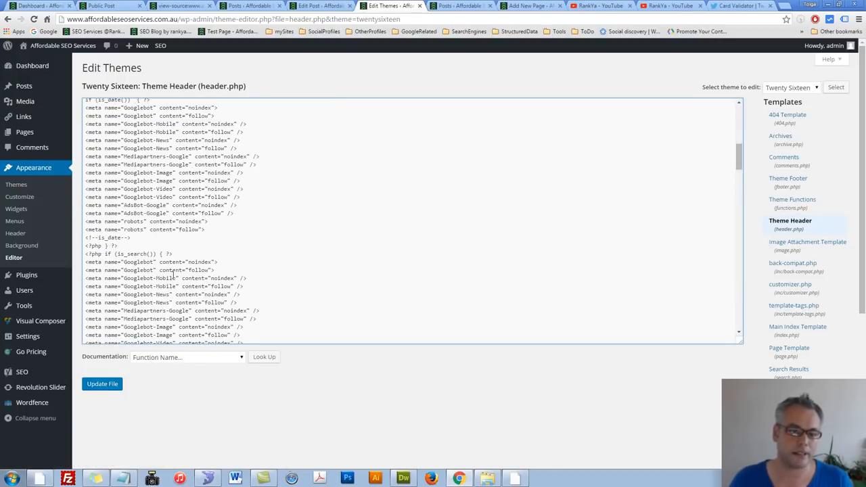
pyautogui.scroll(-10, 173, 276)
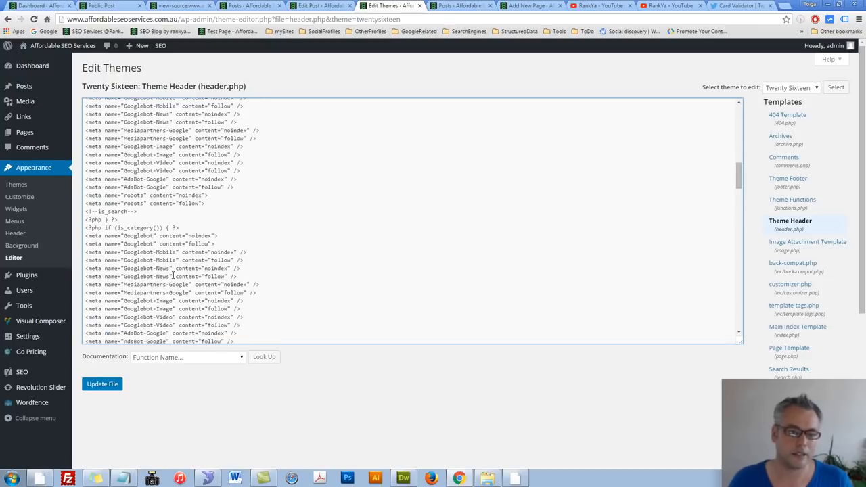
pyautogui.scroll(-10, 172, 276)
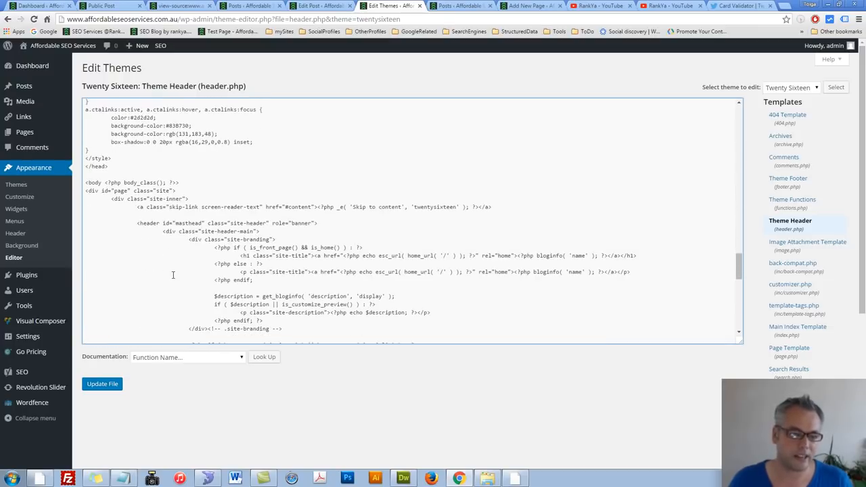
pyautogui.scroll(2, 172, 275)
pyautogui.moveTo(113, 215); pyautogui.dragTo(79, 211)
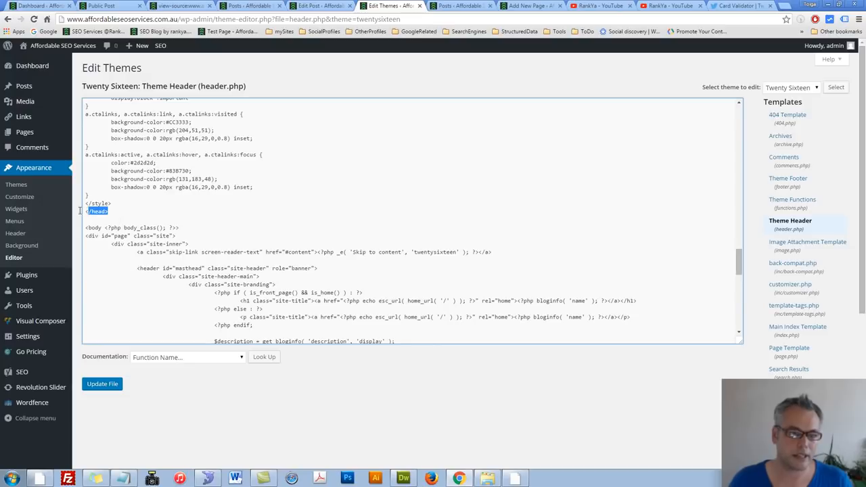
pyautogui.click(111, 204)
pyautogui.press('Return')
pyautogui.press('Return')
pyautogui.press('Return')
pyautogui.press('Return')
pyautogui.press('Return')
pyautogui.press('Return')
pyautogui.press('Return')
pyautogui.press('Return')
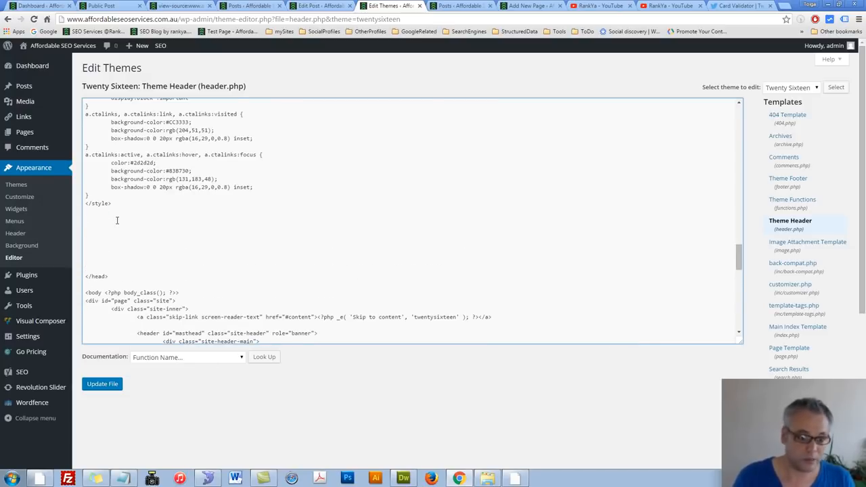
pyautogui.hotkey('ctrl', 'v')
pyautogui.scroll(3, 112, 213)
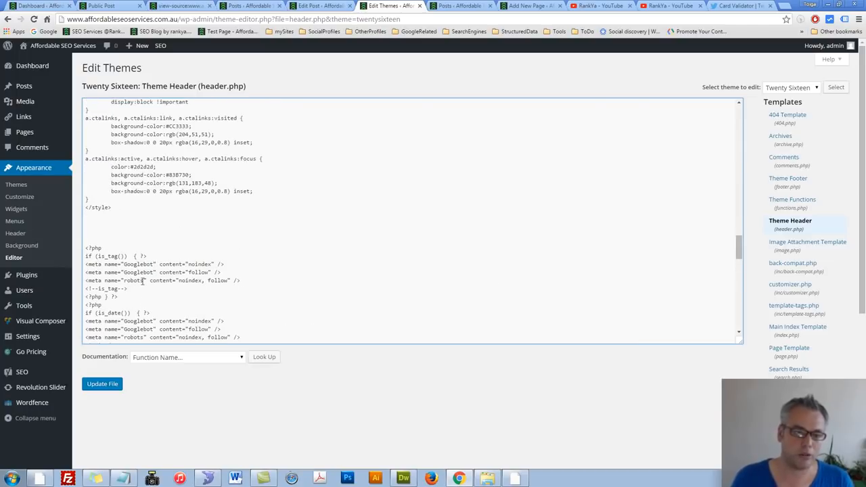
# Step: Review the noindex and follow tags in the pasted is_tag, is_date and is_search conditions, and save header.php
pyautogui.scroll(-1, 103, 201)
pyautogui.tripleClick(109, 166)
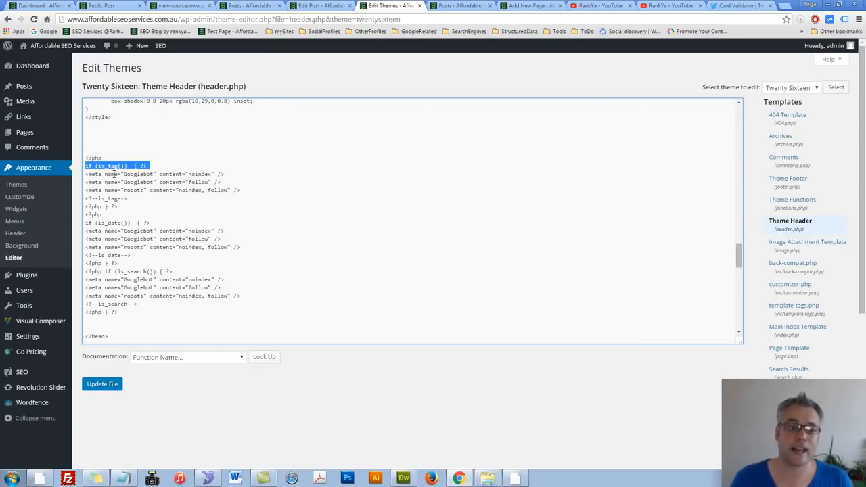
pyautogui.click(114, 174)
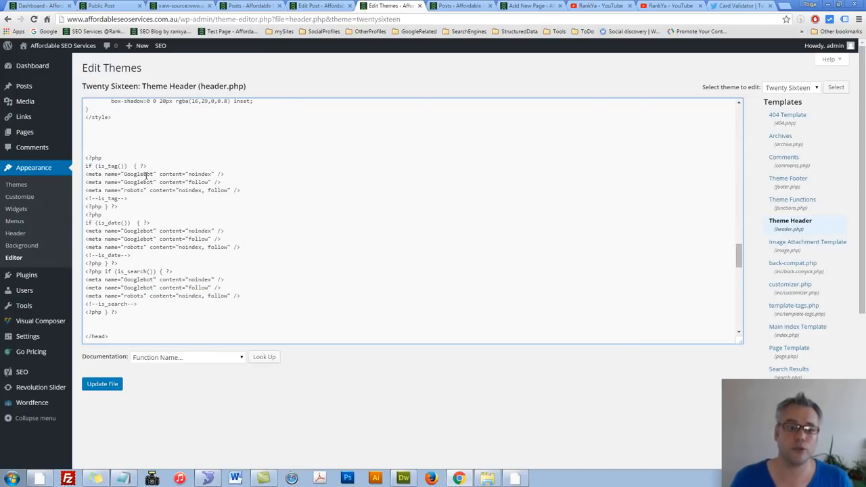
pyautogui.moveTo(154, 167); pyautogui.dragTo(80, 166)
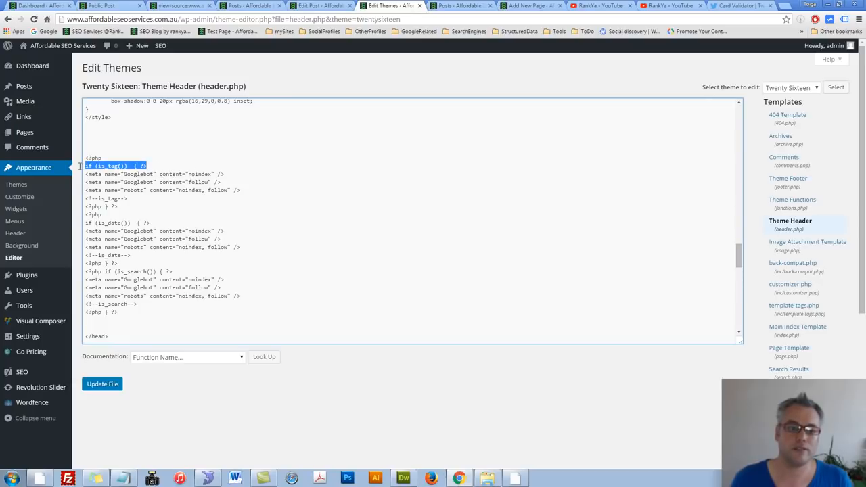
pyautogui.doubleClick(191, 174)
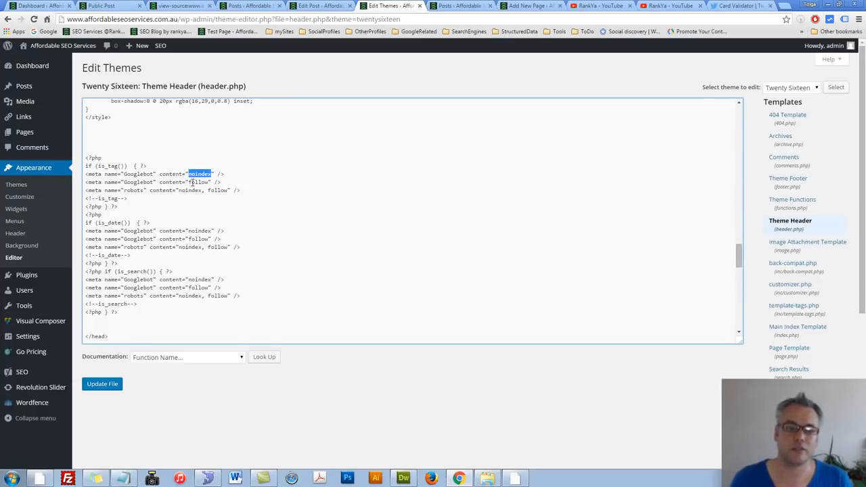
pyautogui.doubleClick(191, 182)
pyautogui.click(185, 230)
pyautogui.moveTo(84, 222)
pyautogui.mouseDown()
pyautogui.moveTo(173, 221)
pyautogui.moveTo(84, 222)
pyautogui.mouseUp()
pyautogui.doubleClick(198, 231)
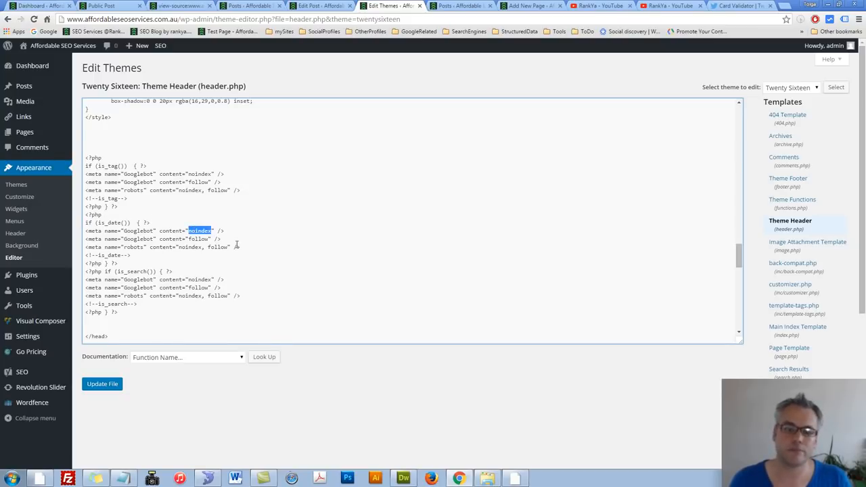
pyautogui.click(140, 269)
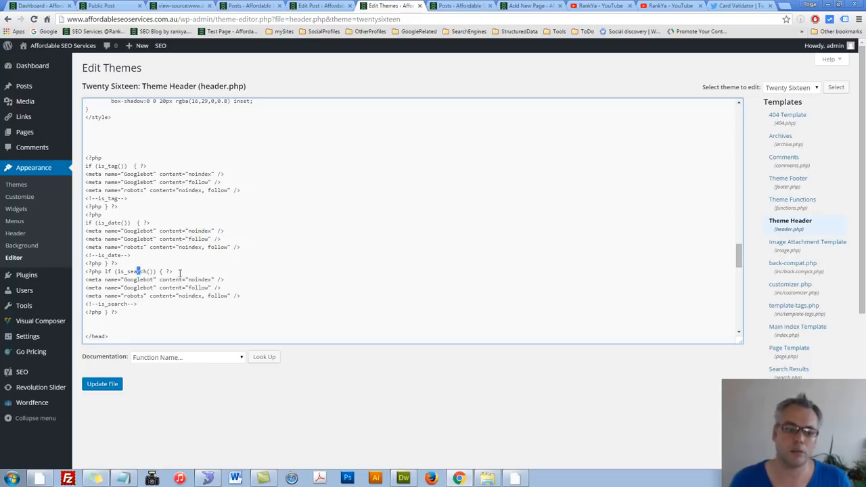
pyautogui.moveTo(180, 272); pyautogui.dragTo(72, 271)
pyautogui.doubleClick(207, 280)
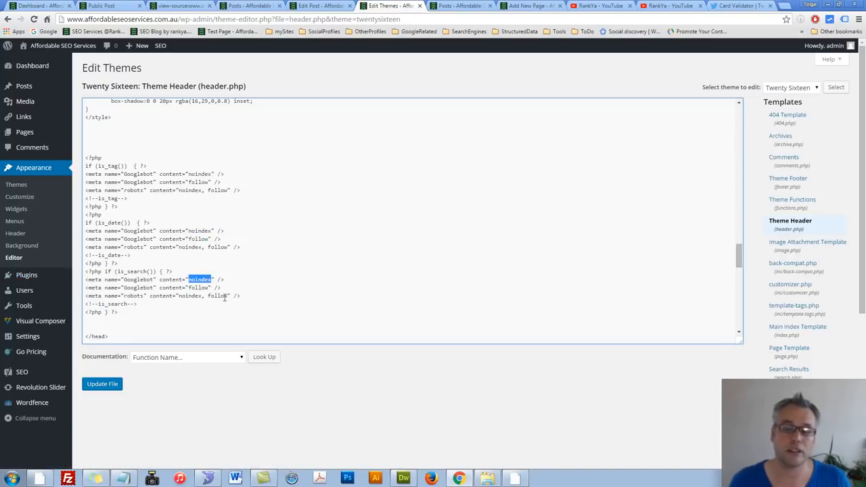
pyautogui.moveTo(235, 288); pyautogui.dragTo(81, 292)
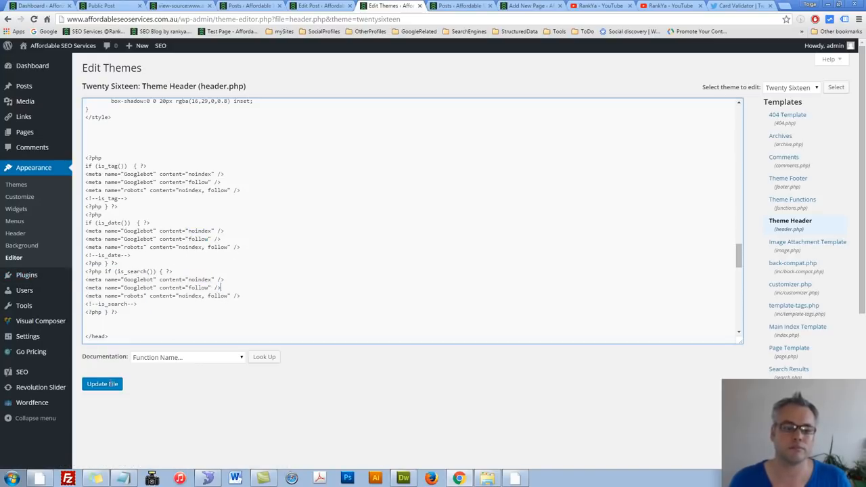
pyautogui.click(109, 384)
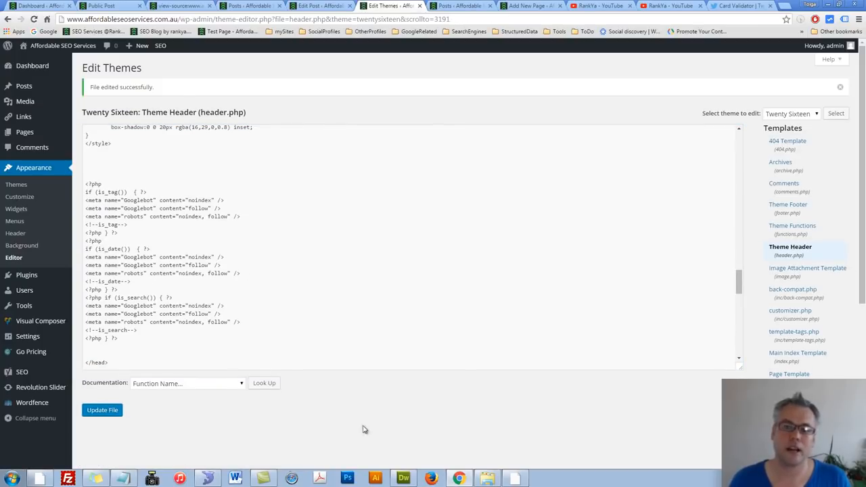
# Step: Switch to Dreamweaver and copy the remove_head_links function and the emoji-removal code following it from functions.php
pyautogui.click(404, 478)
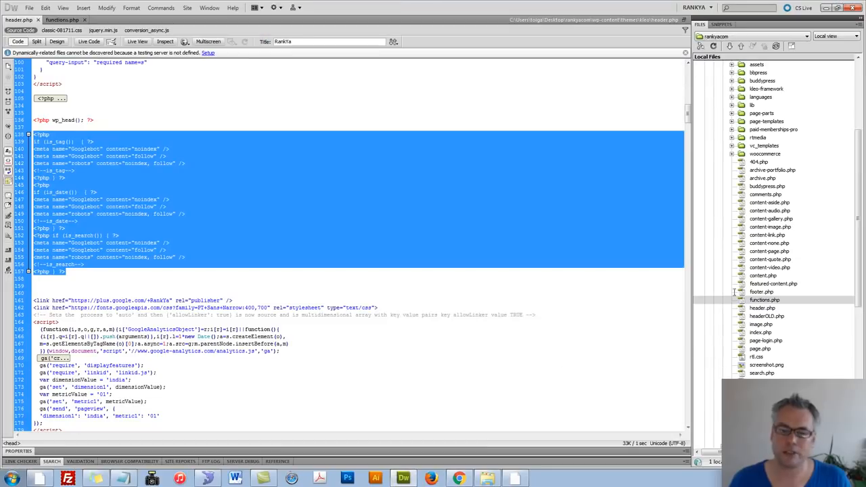
pyautogui.doubleClick(758, 299)
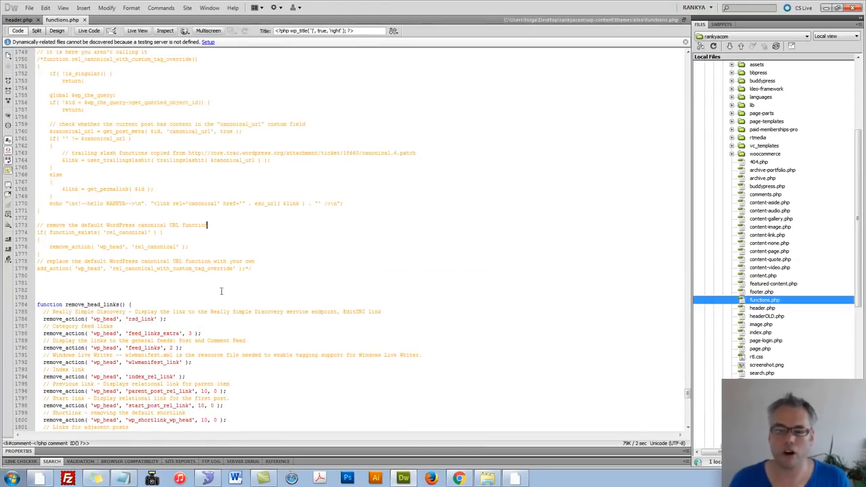
pyautogui.scroll(-3, 66, 261)
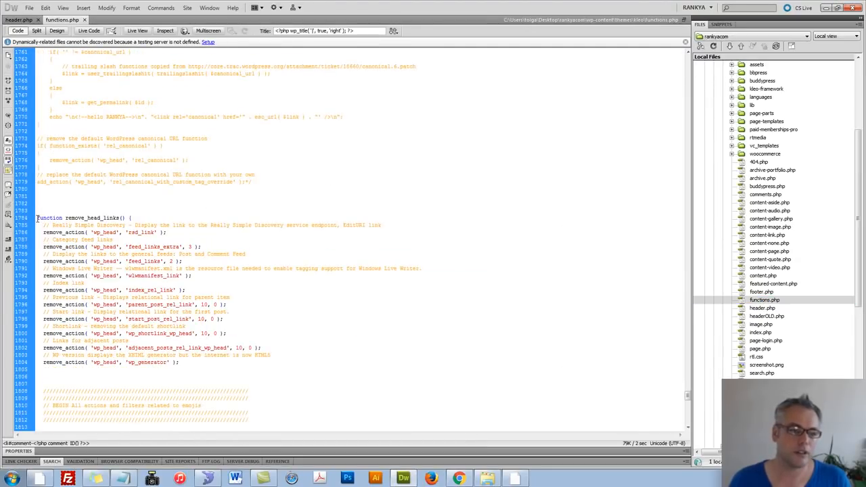
pyautogui.moveTo(37, 218); pyautogui.dragTo(108, 229)
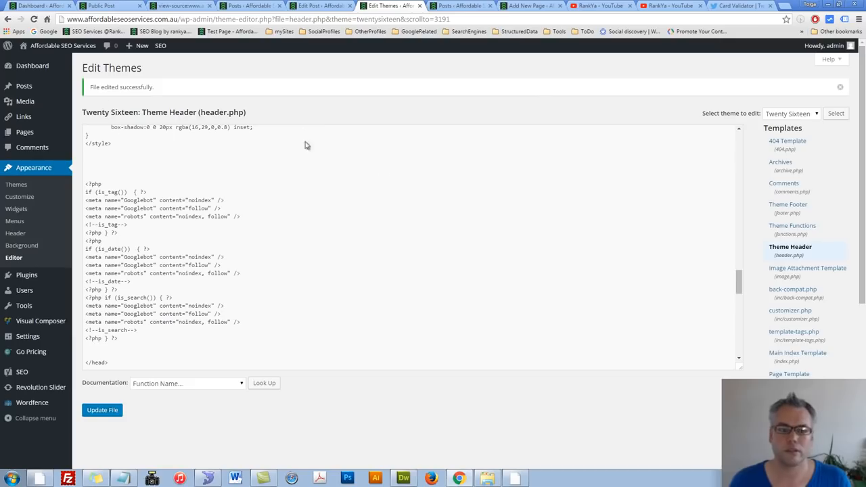
# Step: Return to WordPress in Chrome and open Twenty Sixteen's Theme Functions file (functions.php) for editing
pyautogui.click(816, 117)
pyautogui.click(799, 116)
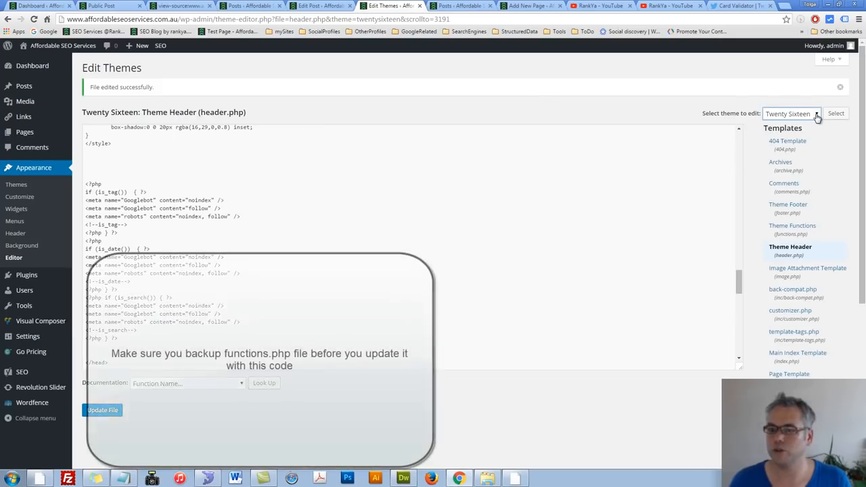
pyautogui.scroll(-1, 804, 310)
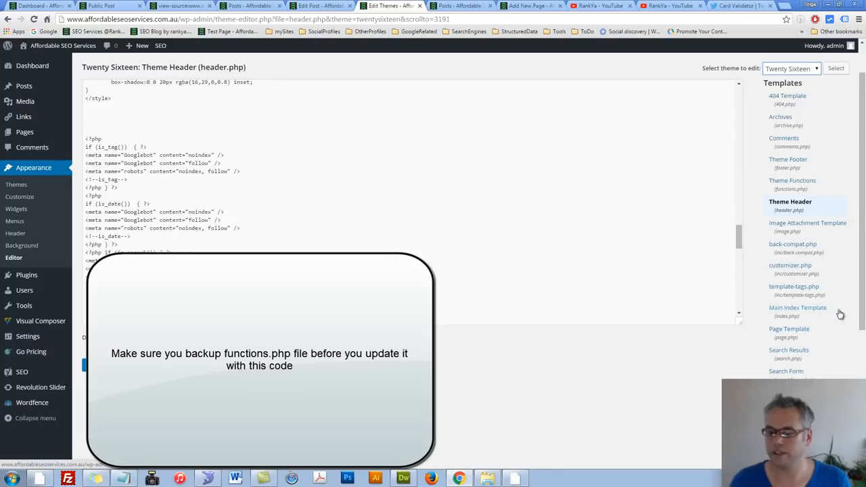
pyautogui.click(782, 186)
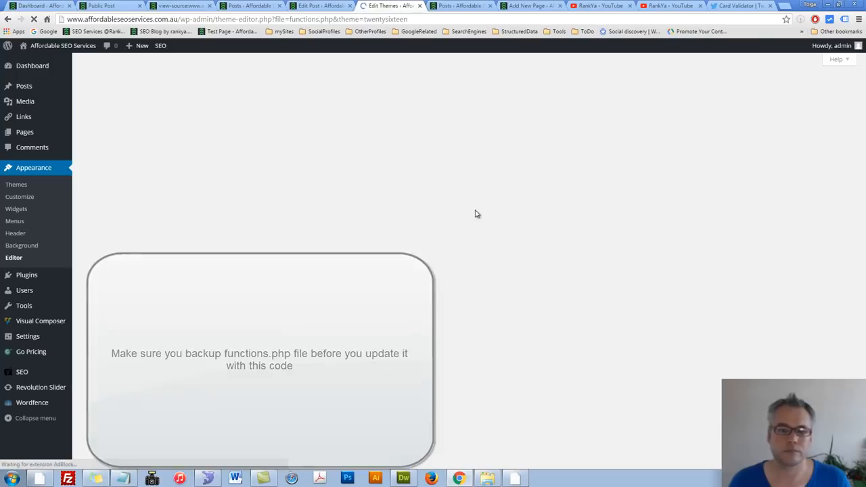
# Step: Paste the copied remove_head_links and emoji code on new lines at the end of functions.php and save the file
pyautogui.moveTo(739, 116); pyautogui.dragTo(739, 343)
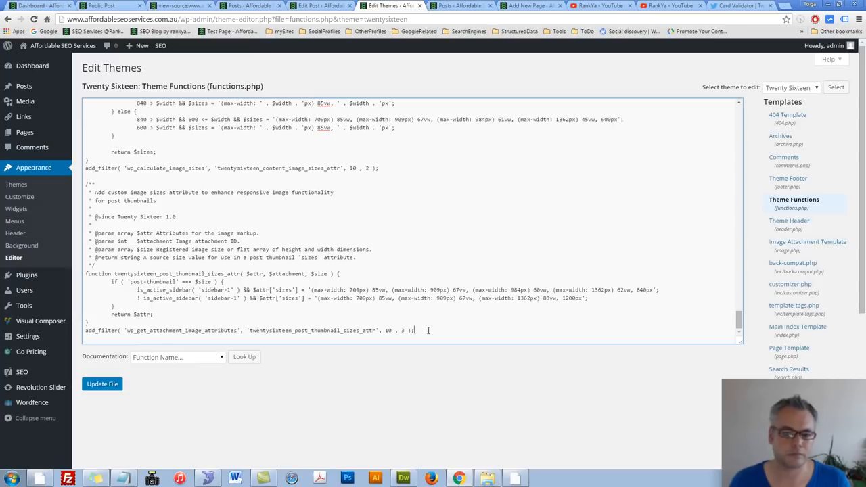
pyautogui.press('Return')
pyautogui.press('Return')
pyautogui.press('Return')
pyautogui.press('Return')
pyautogui.press('Return')
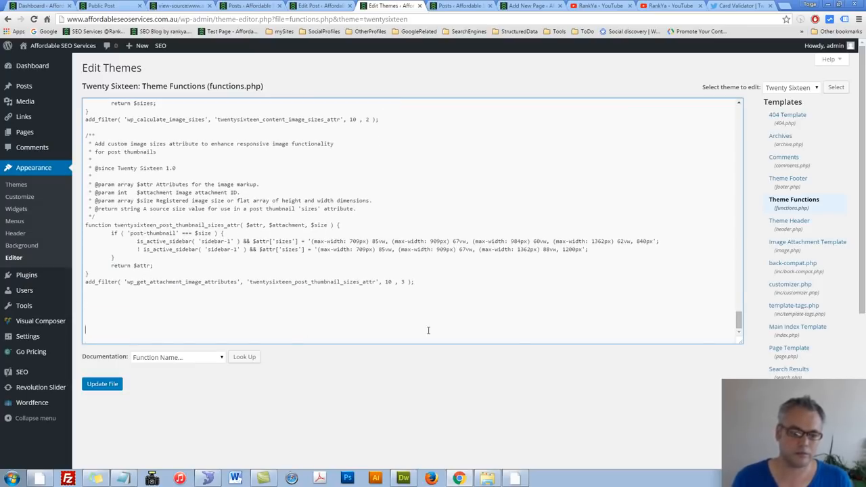
pyautogui.hotkey('ctrl', 'v')
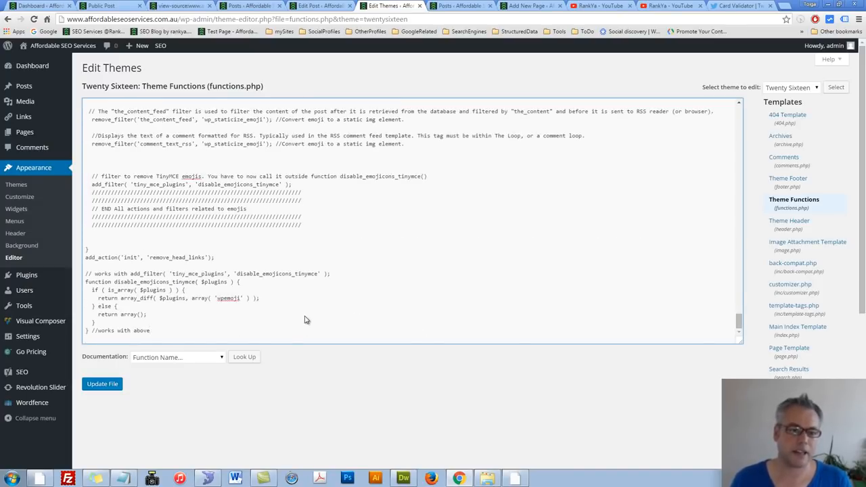
pyautogui.scroll(5, 301, 318)
pyautogui.scroll(5, 294, 319)
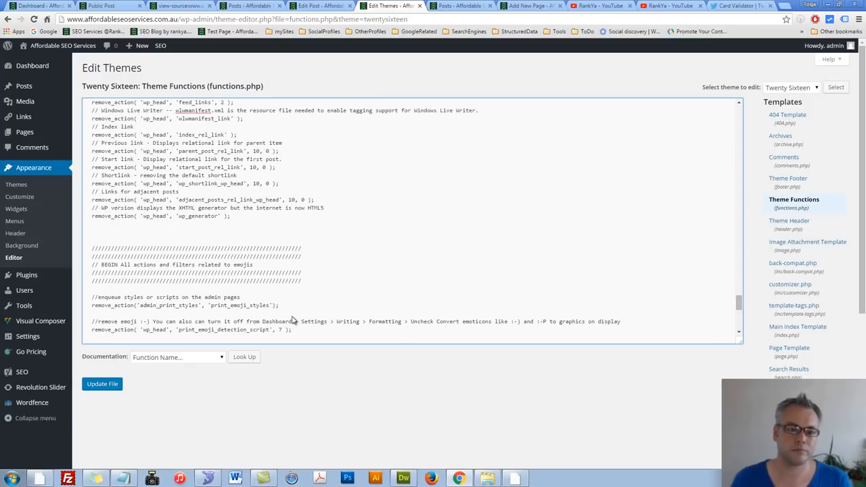
pyautogui.click(97, 389)
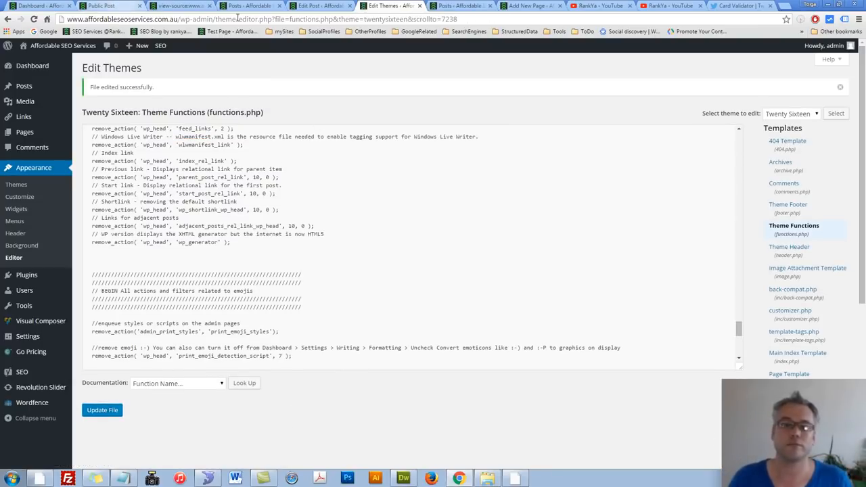
# Step: Open the live site's home page from Public Post and examine the head section in its page source
pyautogui.click(112, 6)
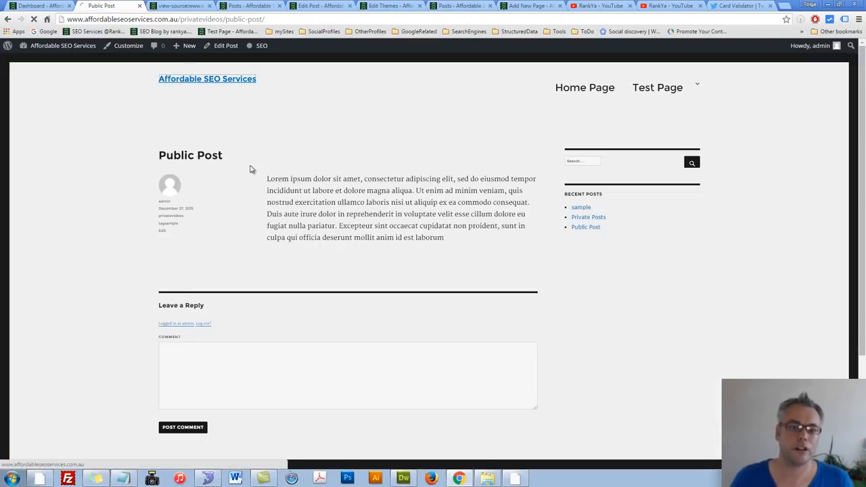
pyautogui.click(187, 81)
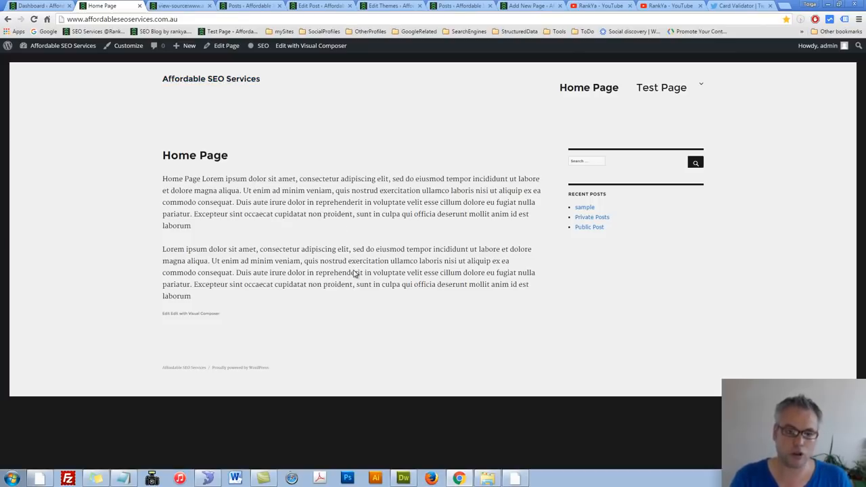
pyautogui.hotkey('ctrl', 'u')
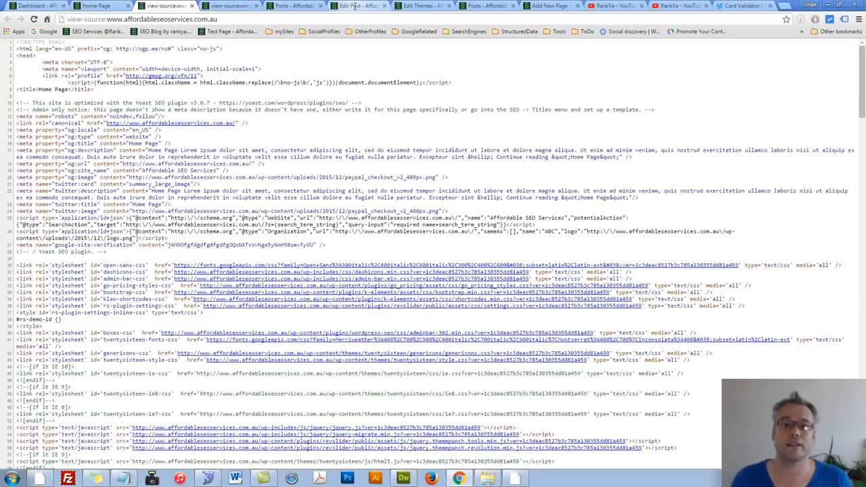
# Step: Return to functions.php in the theme editor and review the emoji-related remove_action lines and the disable_emojicons_tinymce function
pyautogui.click(419, 6)
pyautogui.click(253, 290)
pyautogui.scroll(-3, 254, 290)
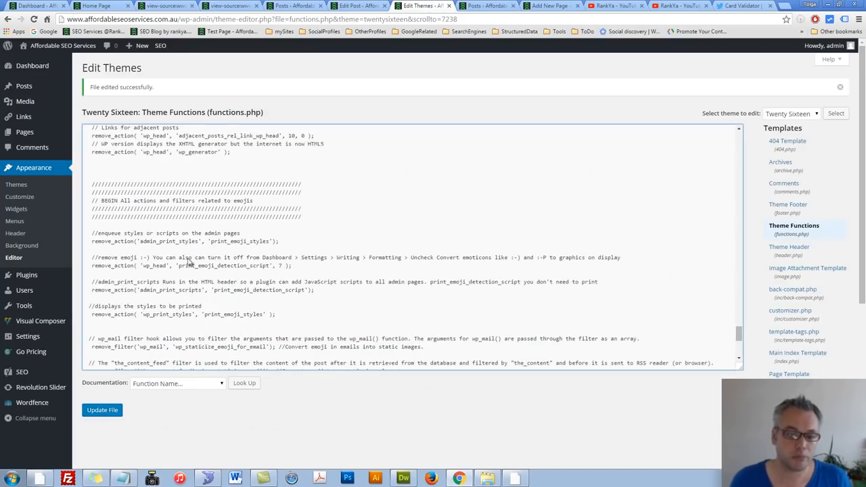
pyautogui.moveTo(117, 233); pyautogui.dragTo(234, 257)
pyautogui.click(241, 289)
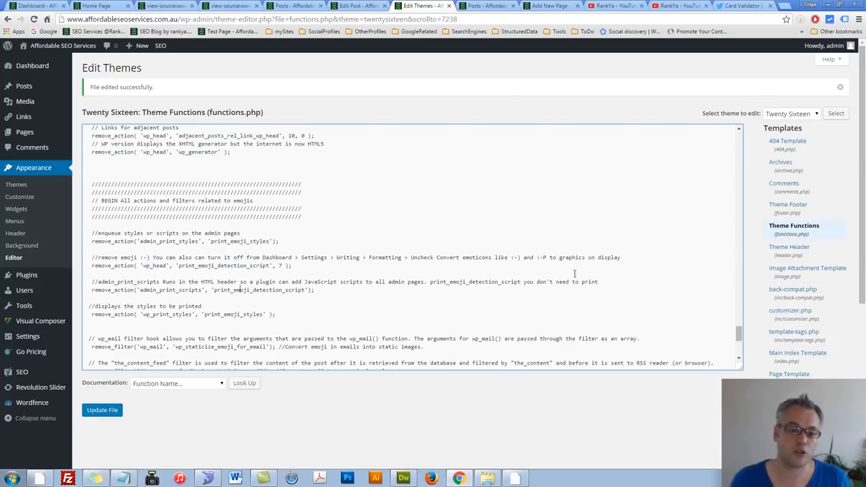
pyautogui.moveTo(739, 338); pyautogui.dragTo(742, 361)
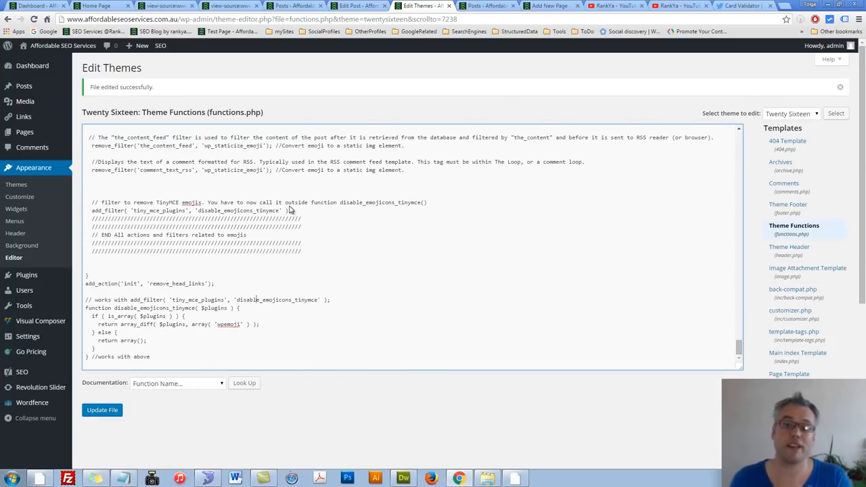
pyautogui.scroll(3, 289, 210)
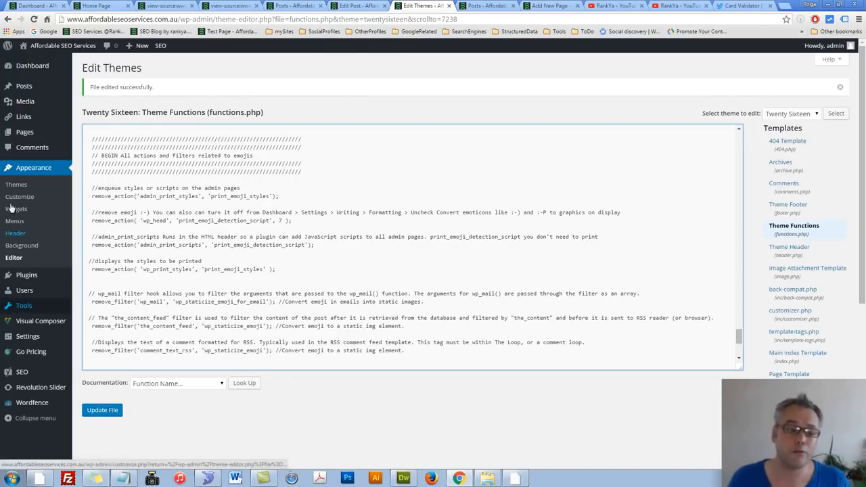
# Step: View the site's General Settings, and open the Yoast SEO General page
pyautogui.moveTo(39, 350)
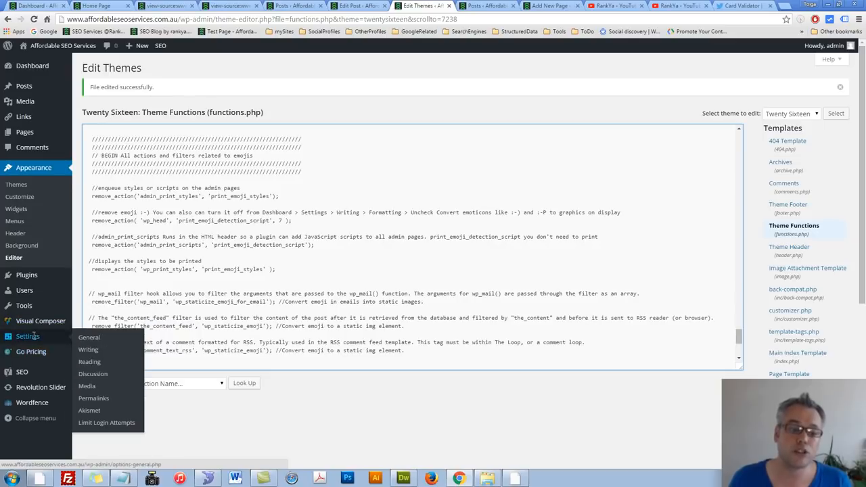
pyautogui.click(87, 336)
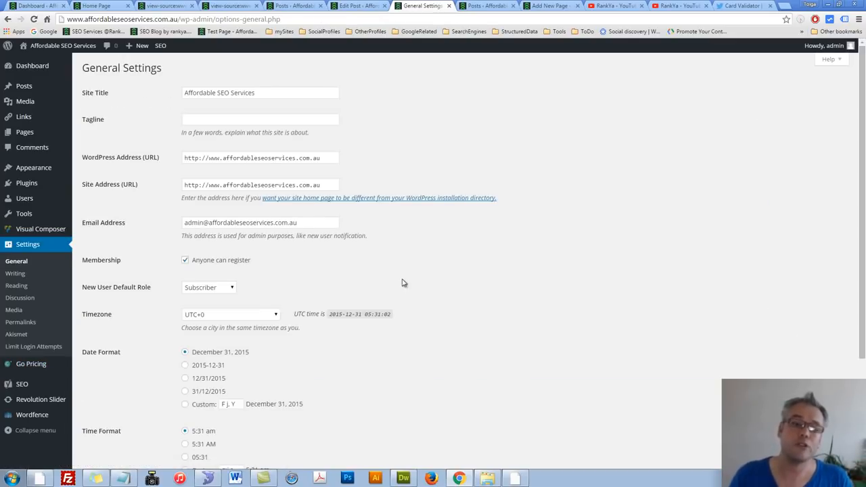
pyautogui.click(26, 384)
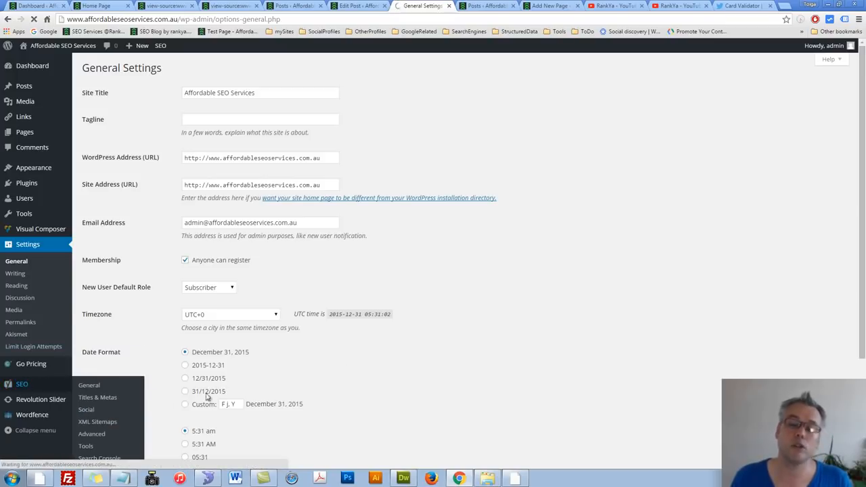
# Step: Switch to YouTube and view RankYa's playlists and channel home page
pyautogui.click(680, 7)
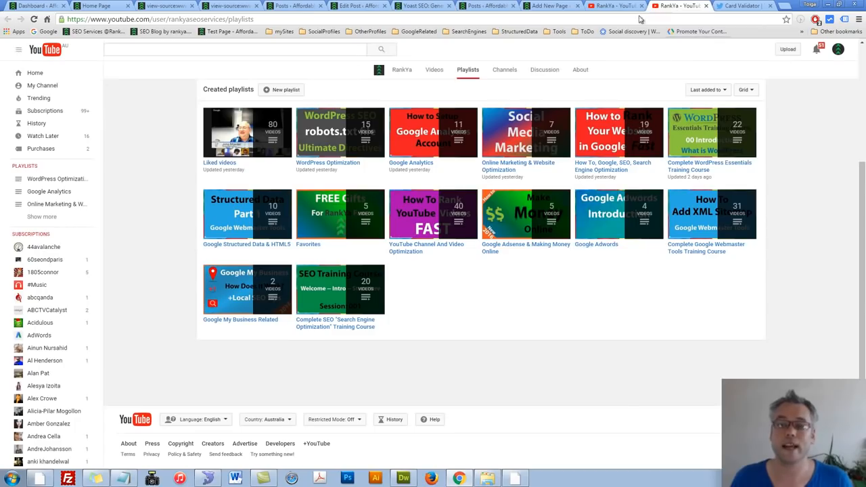
pyautogui.click(620, 6)
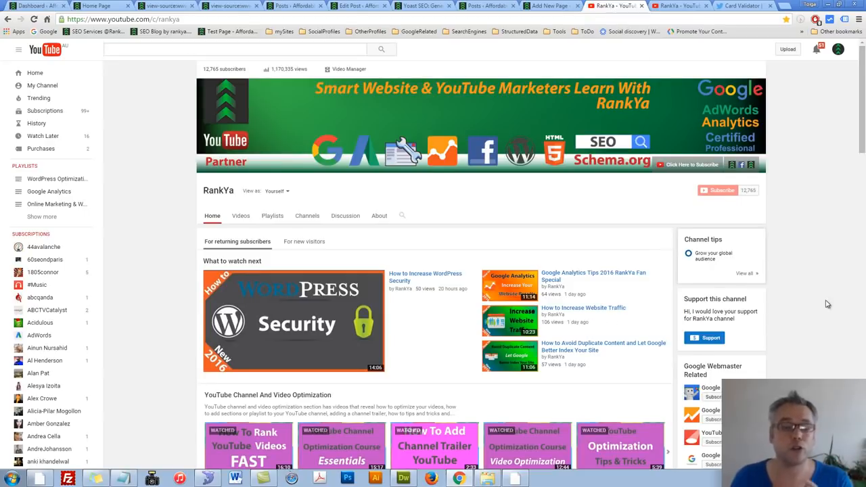